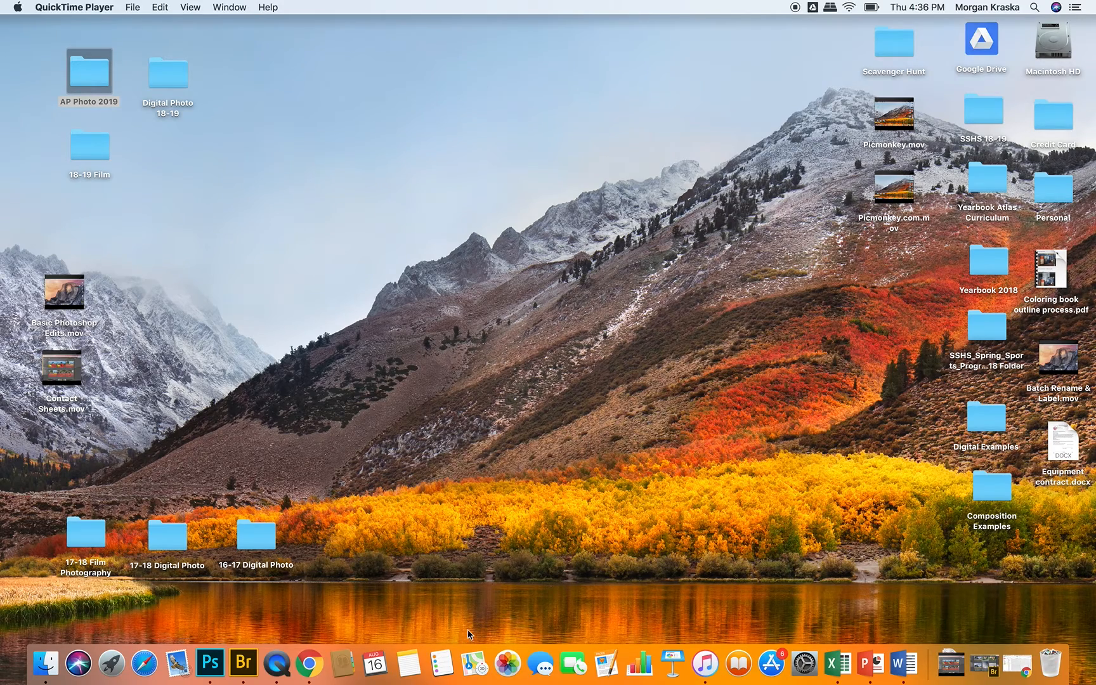
Step: Switch to Adobe Bridge, browse to the Scavenger Hunt folder on the Desktop, and open IMG_0082.jpg in Photoshop
left_click(243, 663)
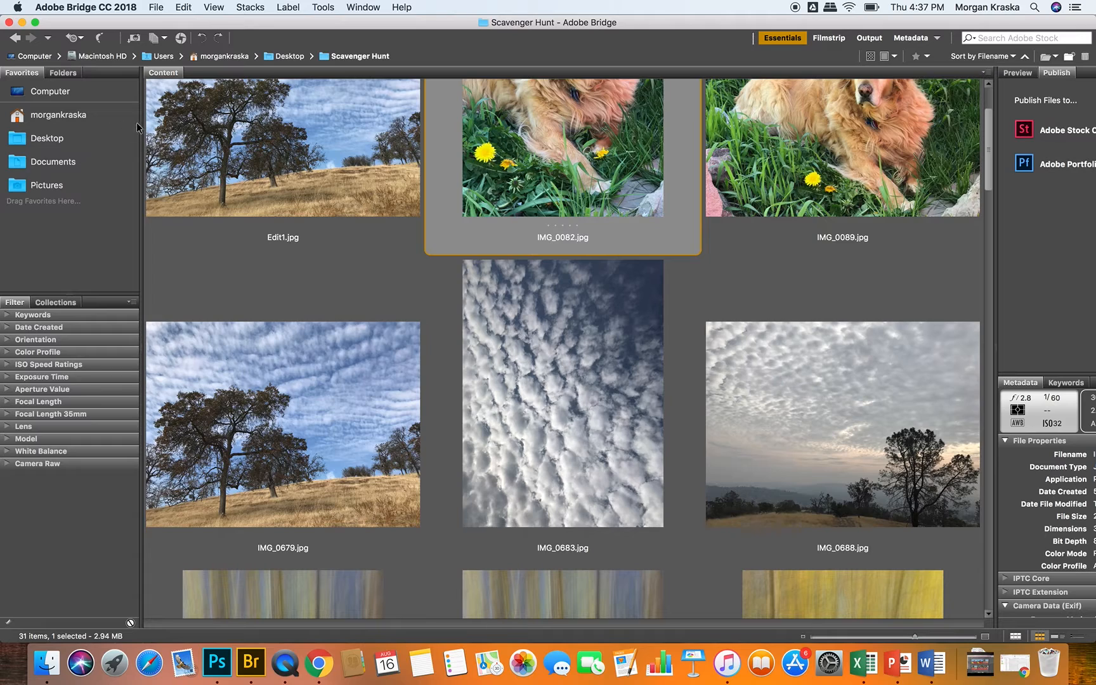
left_click(42, 93)
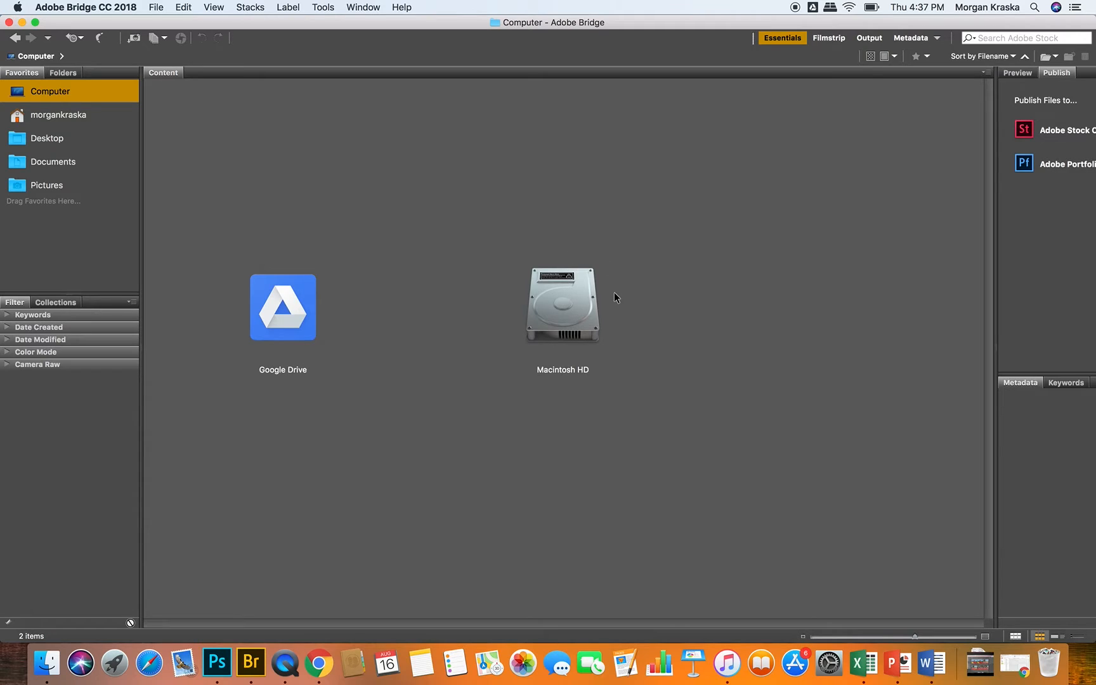
left_click(37, 143)
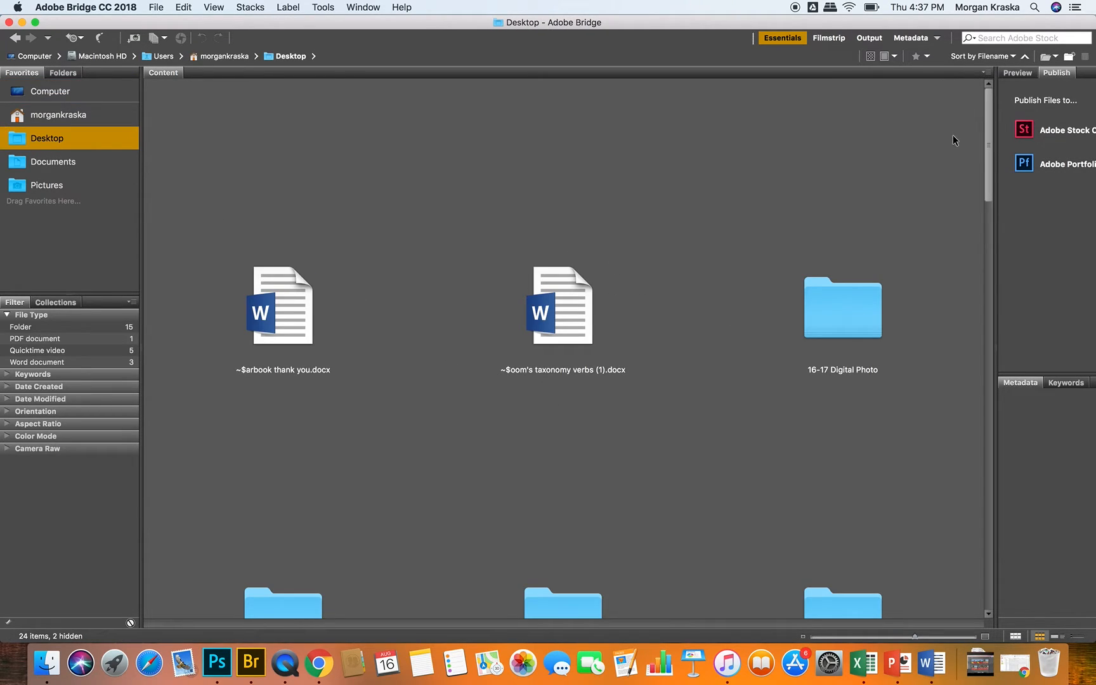
left_click_drag(987, 120, 965, 490)
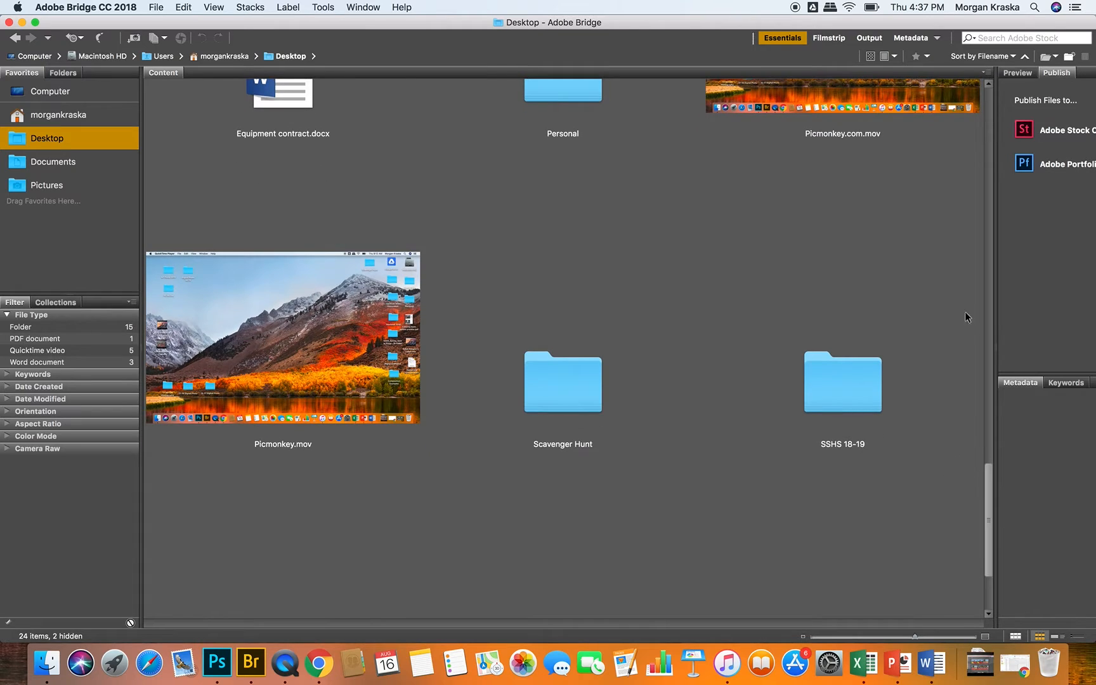
double_click(568, 386)
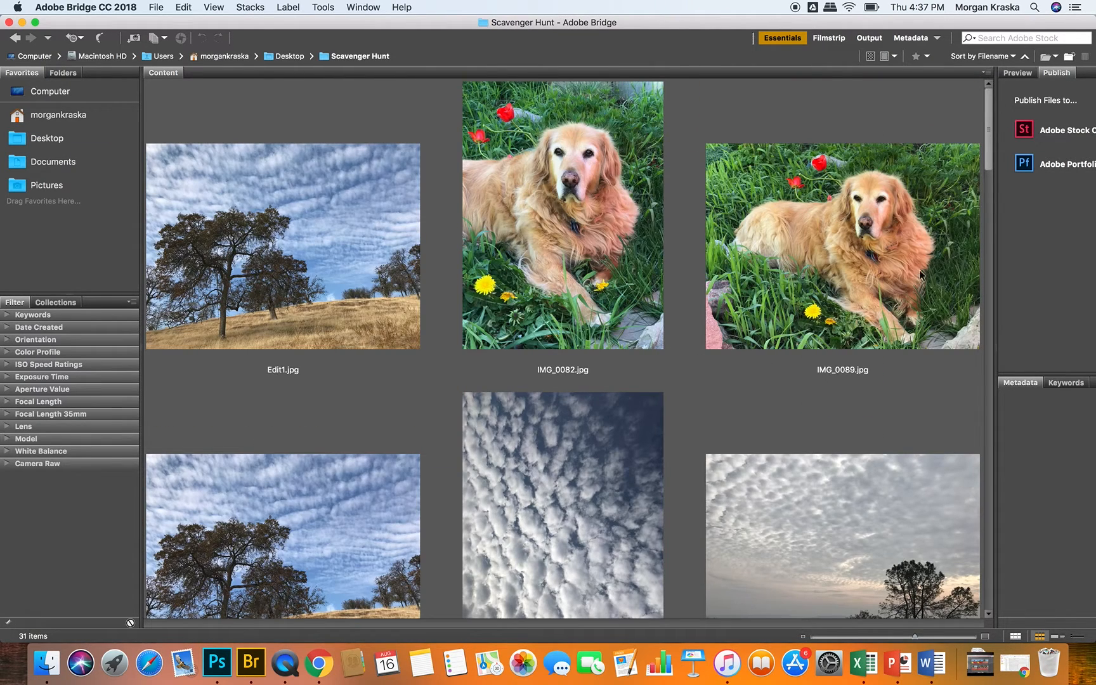
left_click_drag(986, 111, 1015, 101)
double_click(562, 234)
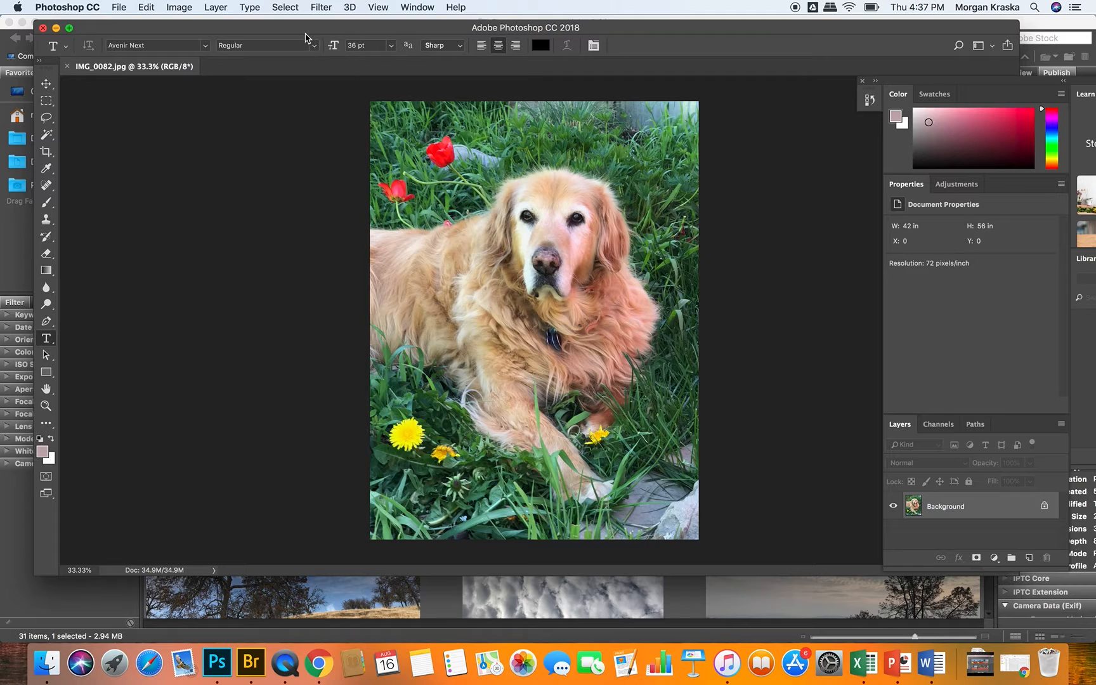
Step: Enlarge the Photoshop window to fill the screen and close the floating panel group
left_click_drag(282, 27, 315, 88)
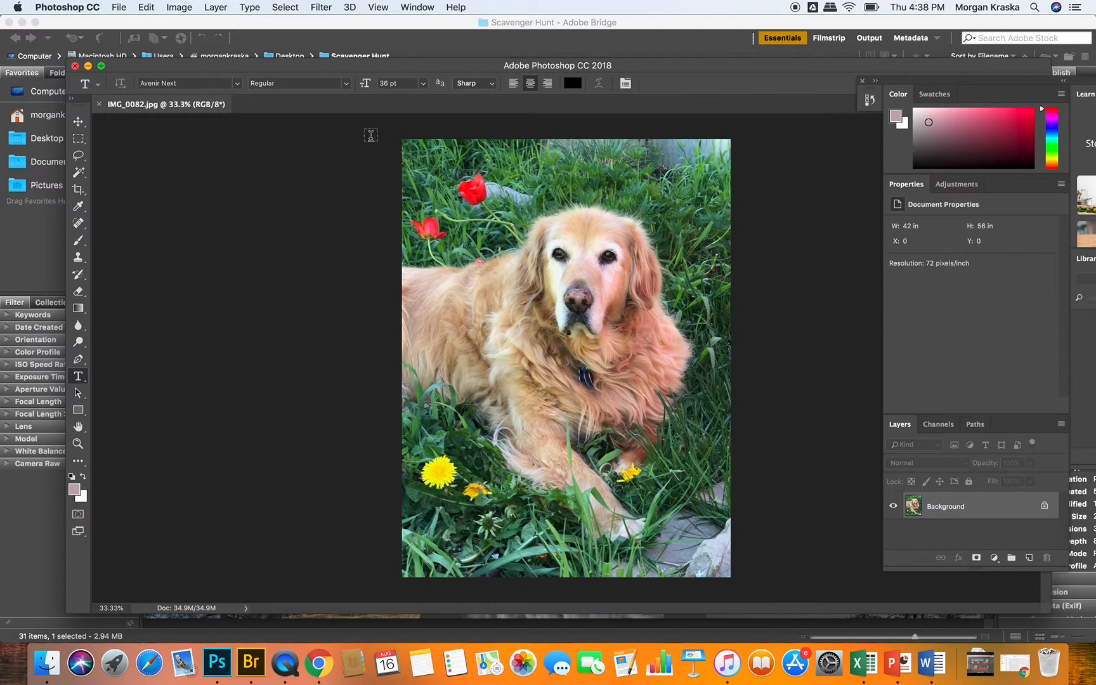
left_click(377, 31)
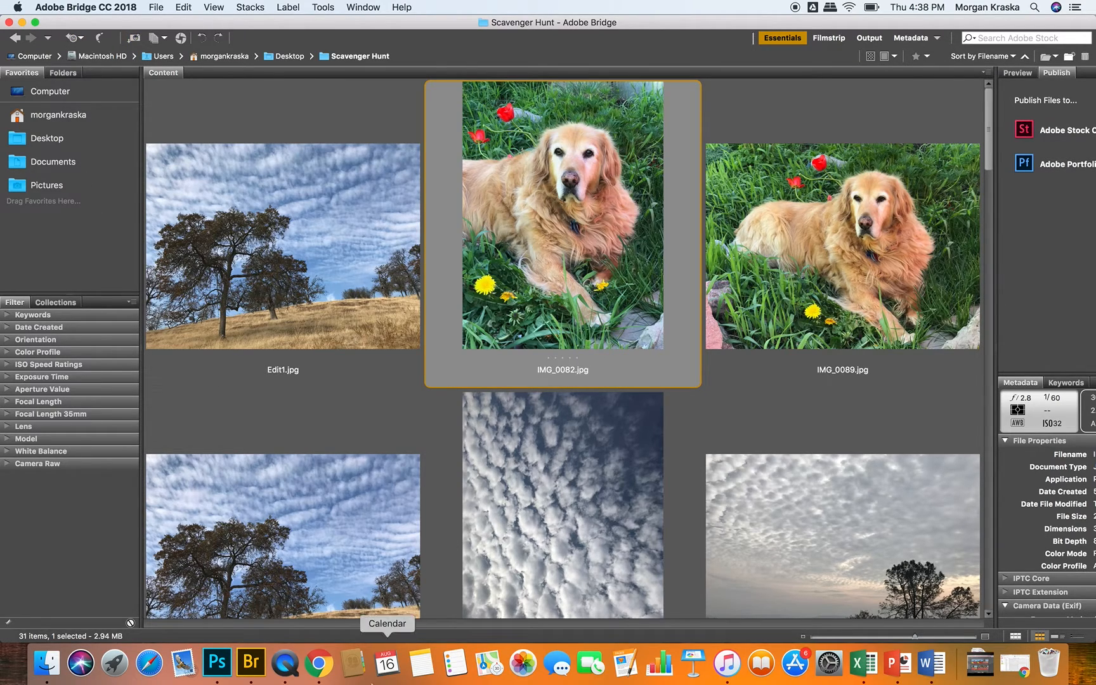
left_click(217, 663)
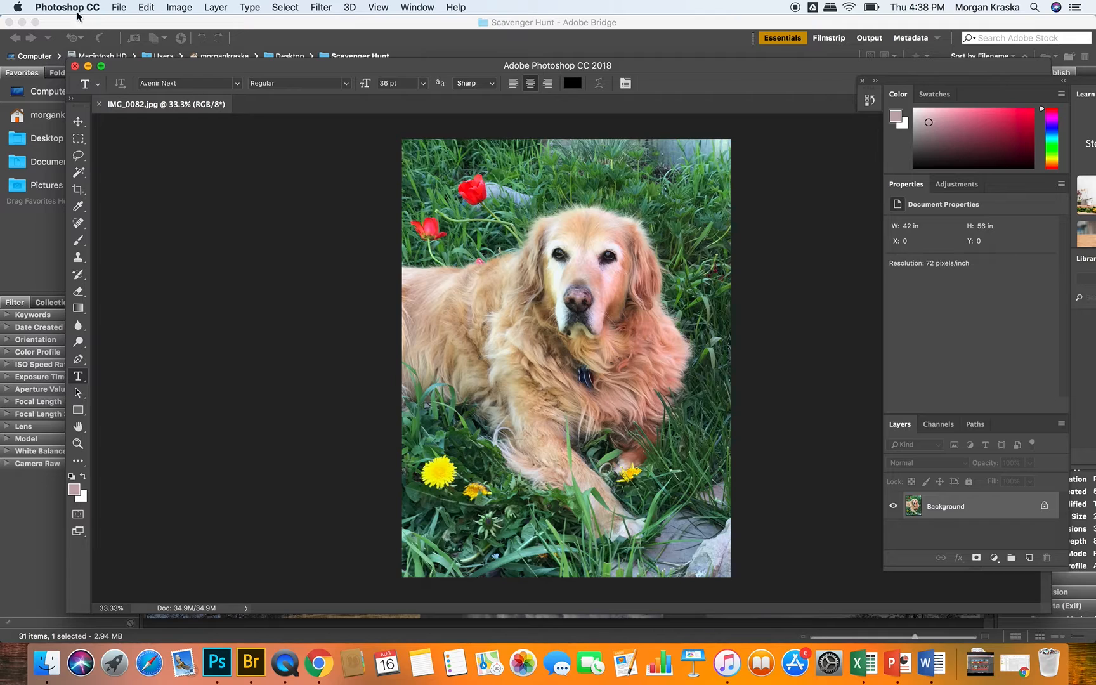
left_click(100, 66)
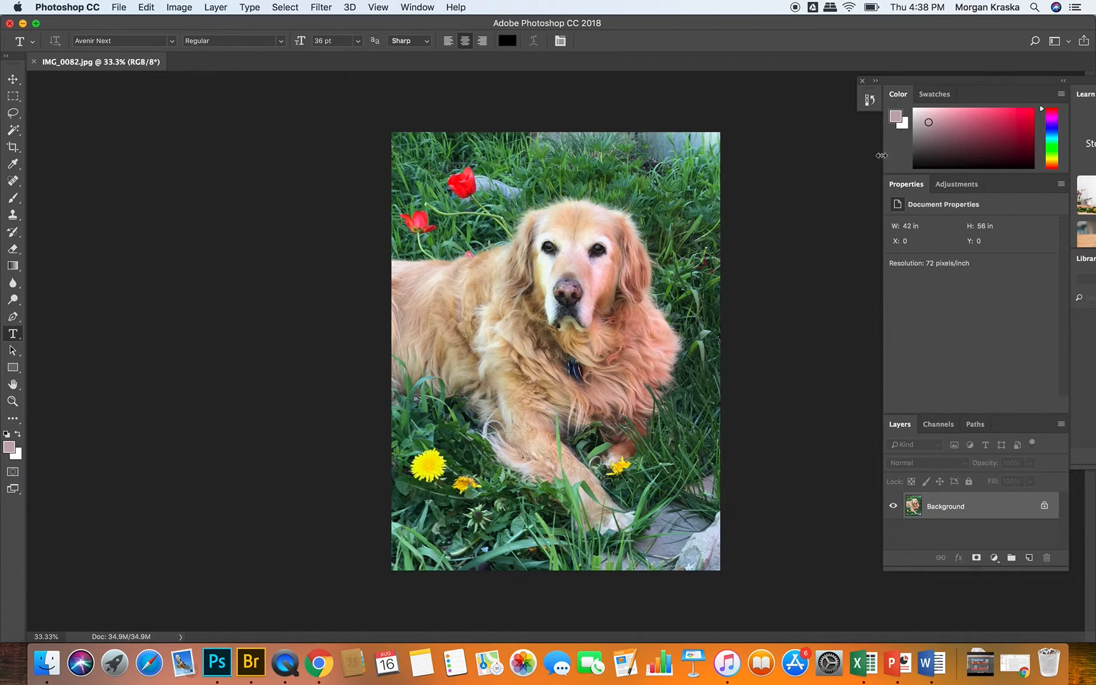
left_click(862, 81)
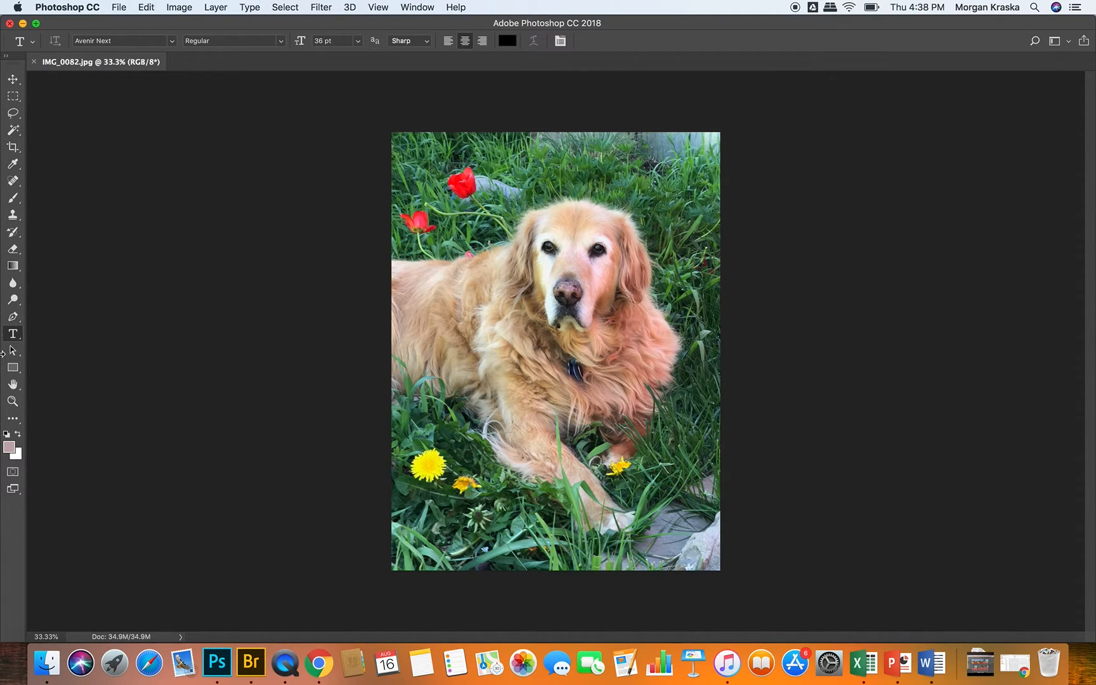
Step: Try the Marquee and Lasso tools, and finish with the Move tool active
left_click(14, 82)
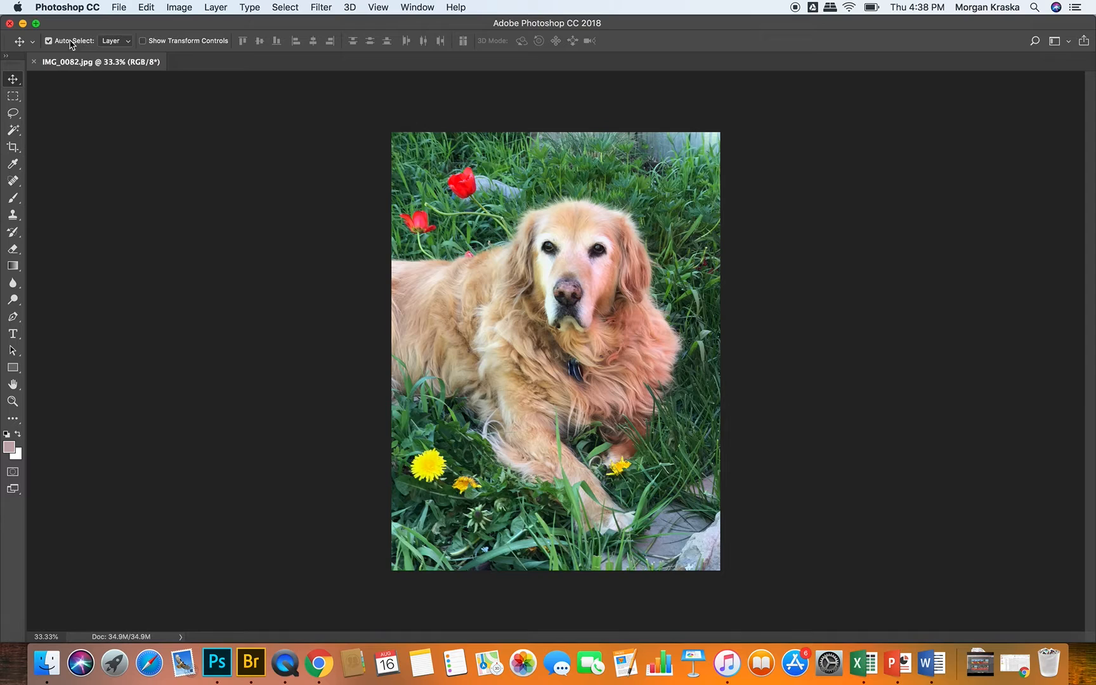
left_click(13, 96)
left_click(13, 112)
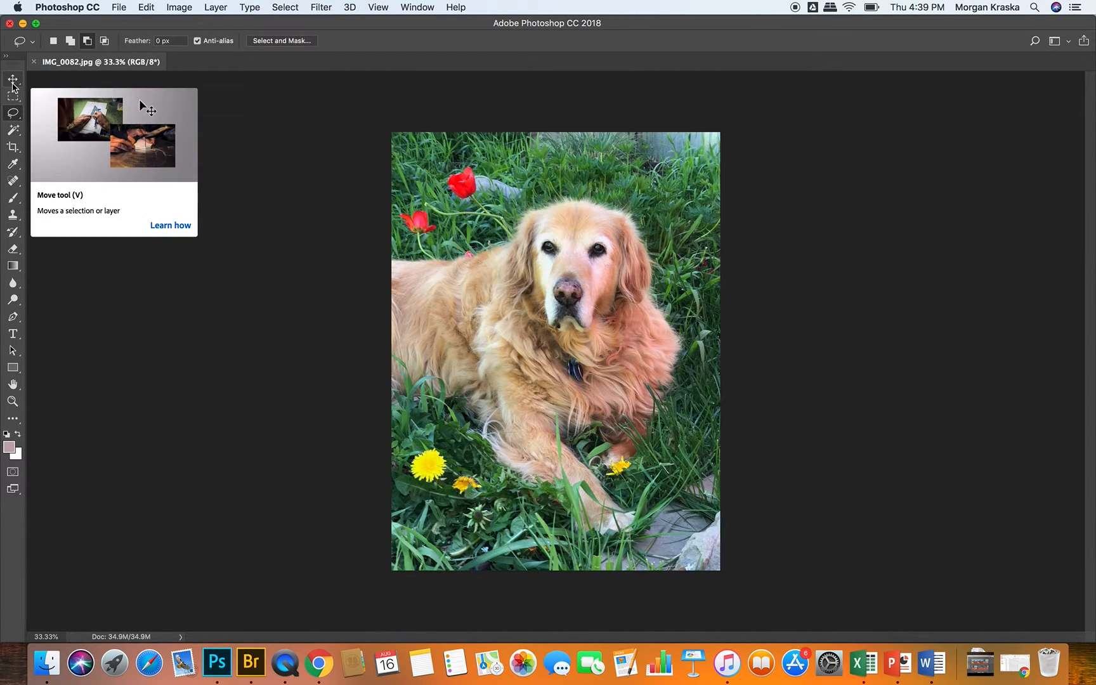
left_click(12, 80)
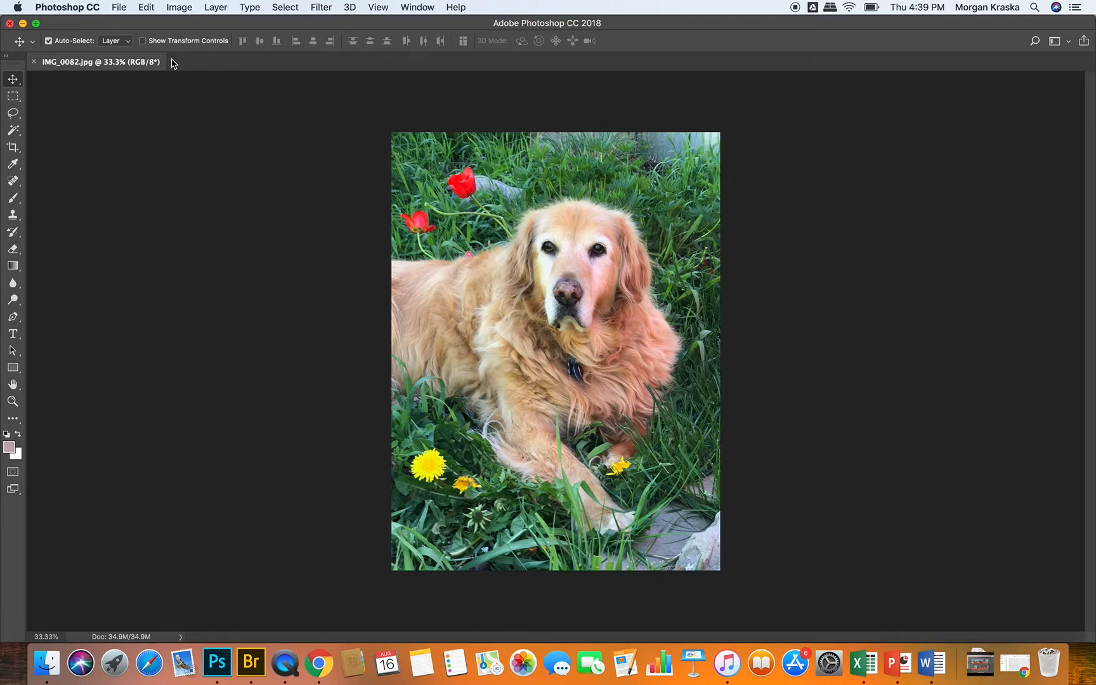
Step: Detach the IMG_0082.jpg document into a floating window and dock it back into the application frame
left_click_drag(137, 62, 162, 99)
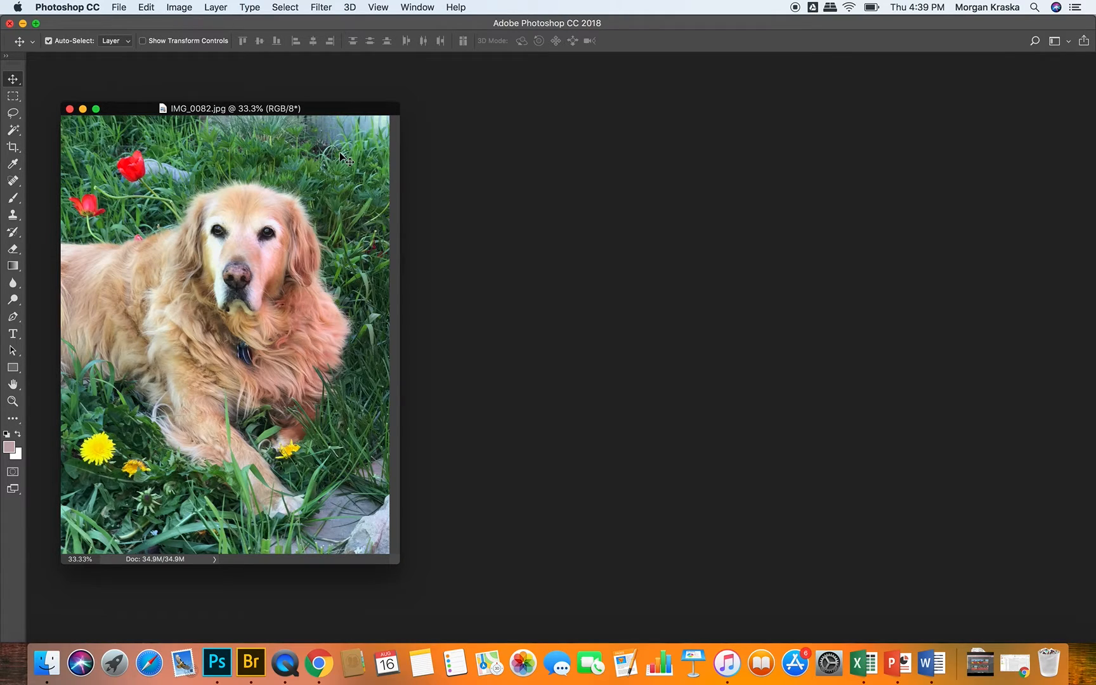
left_click_drag(200, 108, 189, 61)
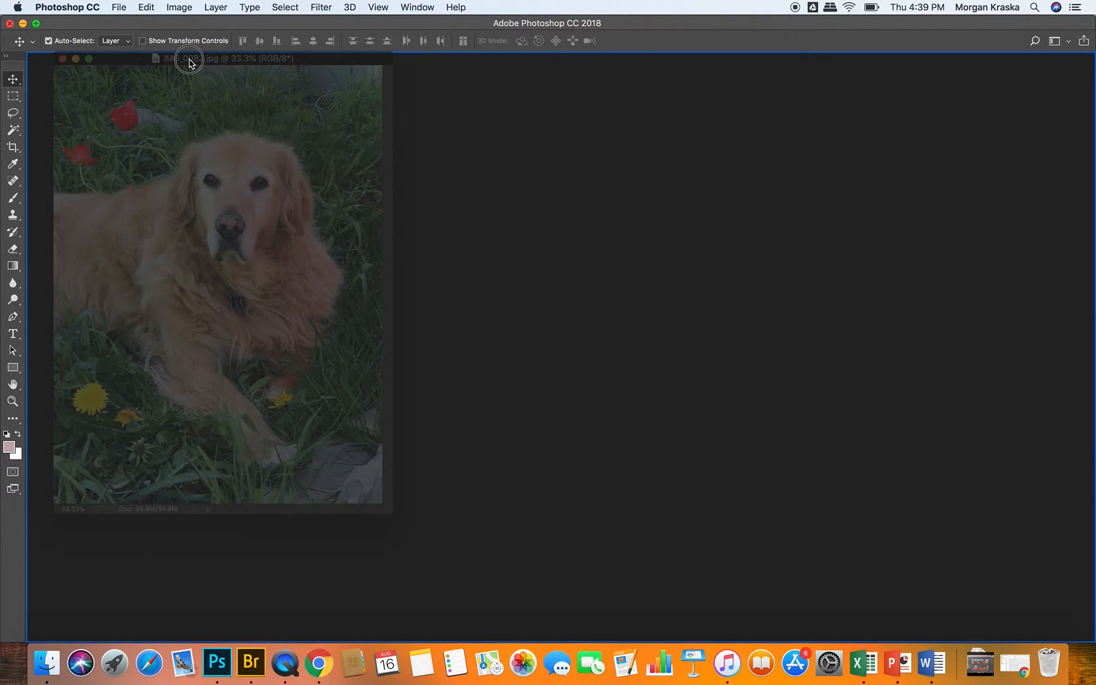
left_click_drag(189, 61, 190, 64)
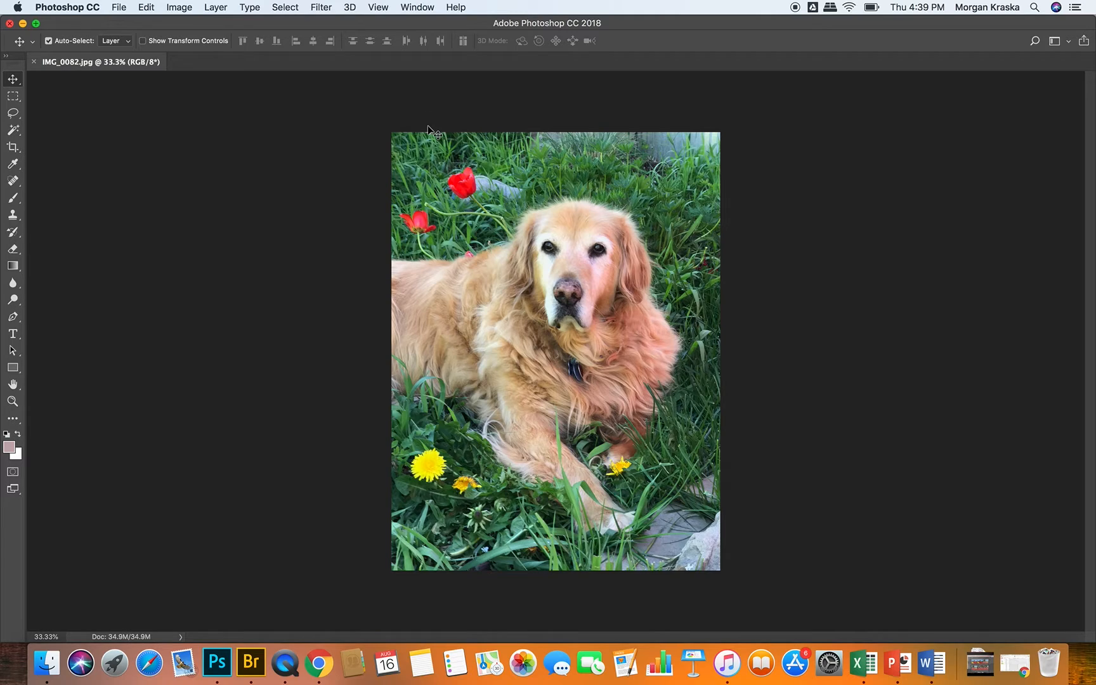
Step: Show the Adjustments and History panels, and place the History panel directly below the Layers panel
left_click(419, 7)
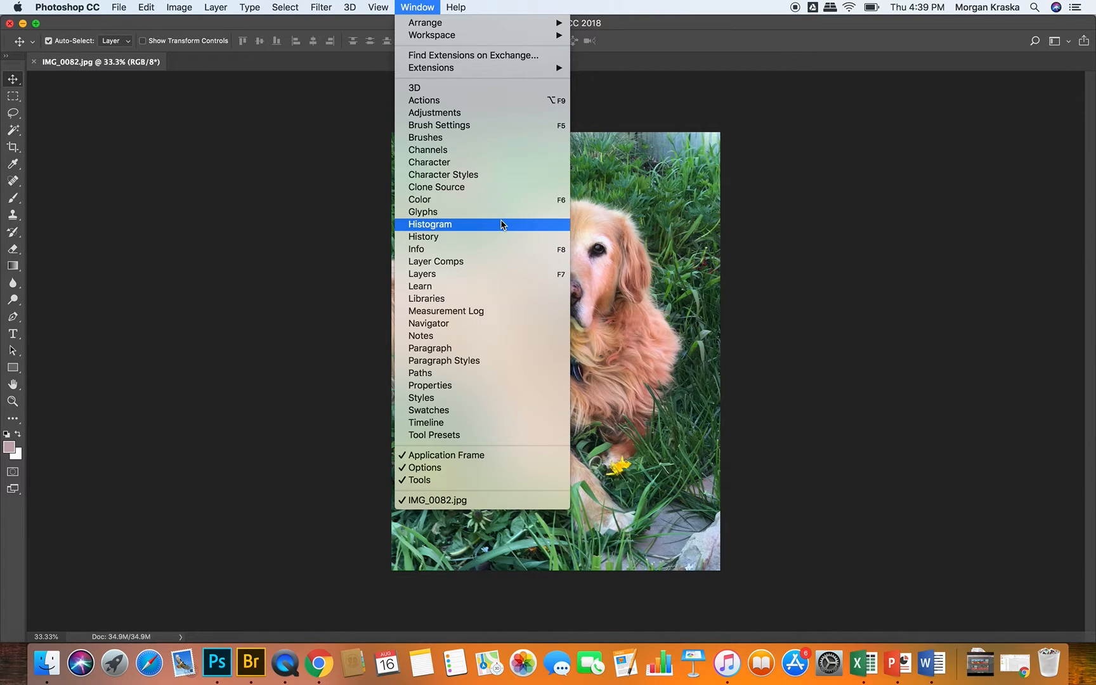
left_click(448, 112)
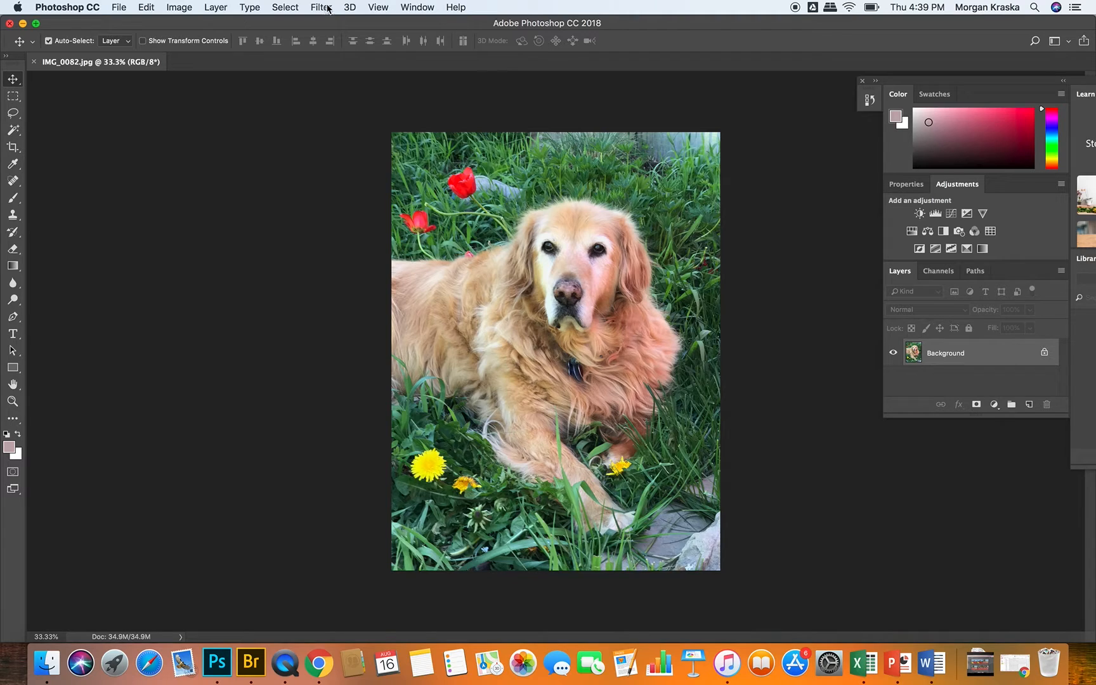
left_click(417, 5)
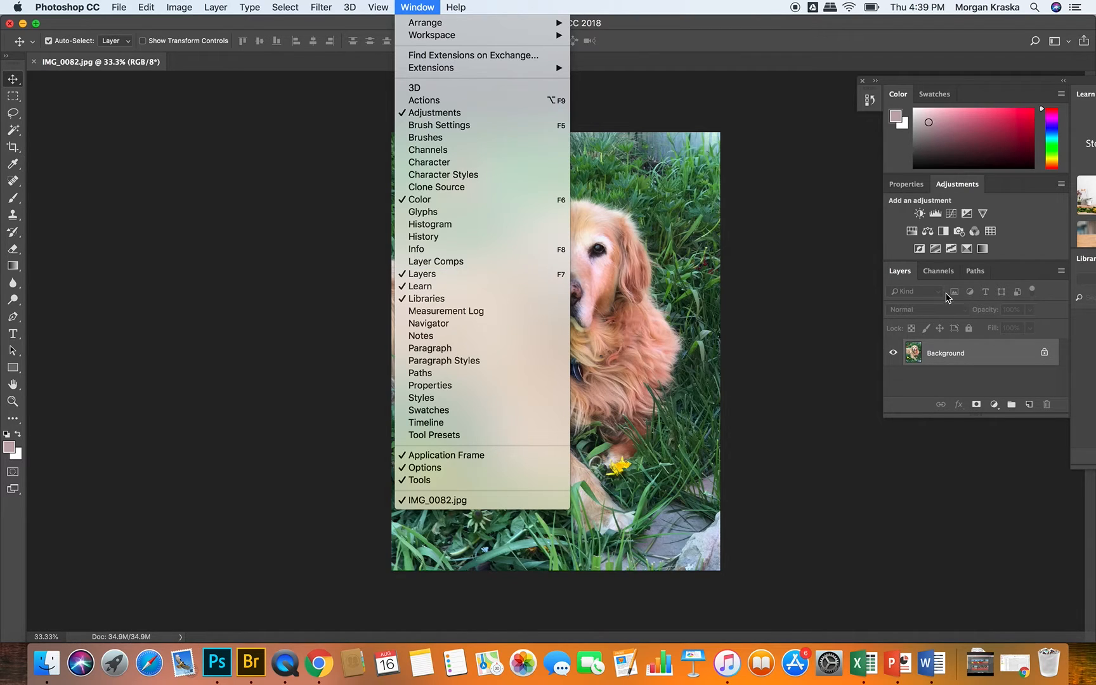
left_click(455, 240)
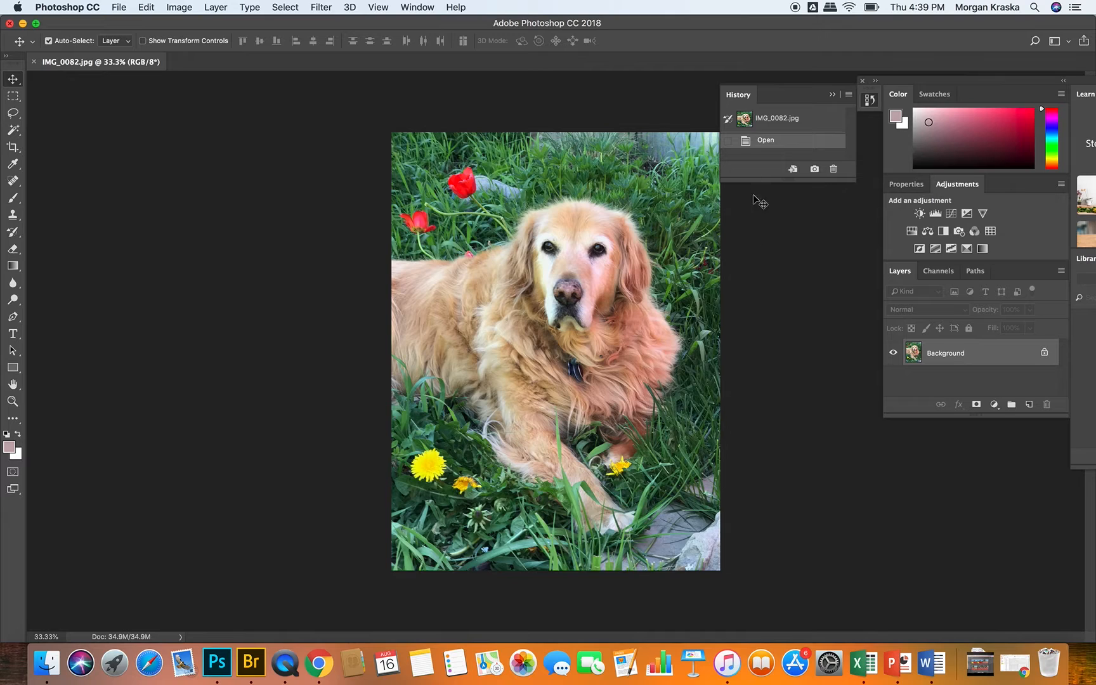
left_click_drag(747, 95, 880, 436)
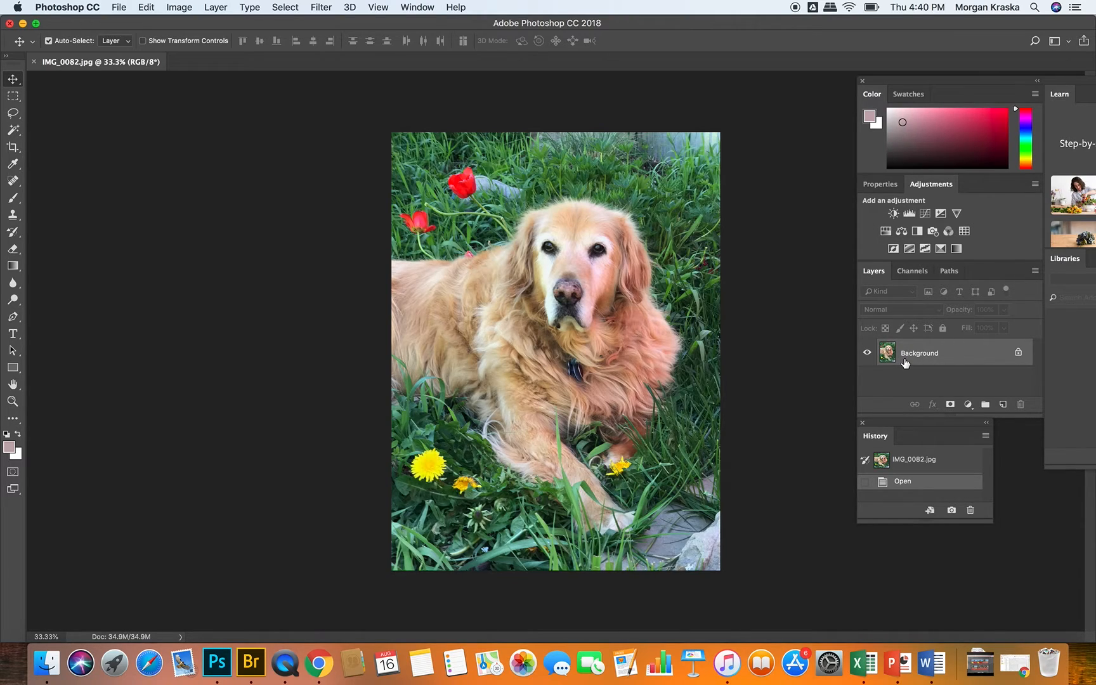
Step: Add a Brightness/Contrast adjustment layer above the Background and lower its brightness to -106
left_click(893, 214)
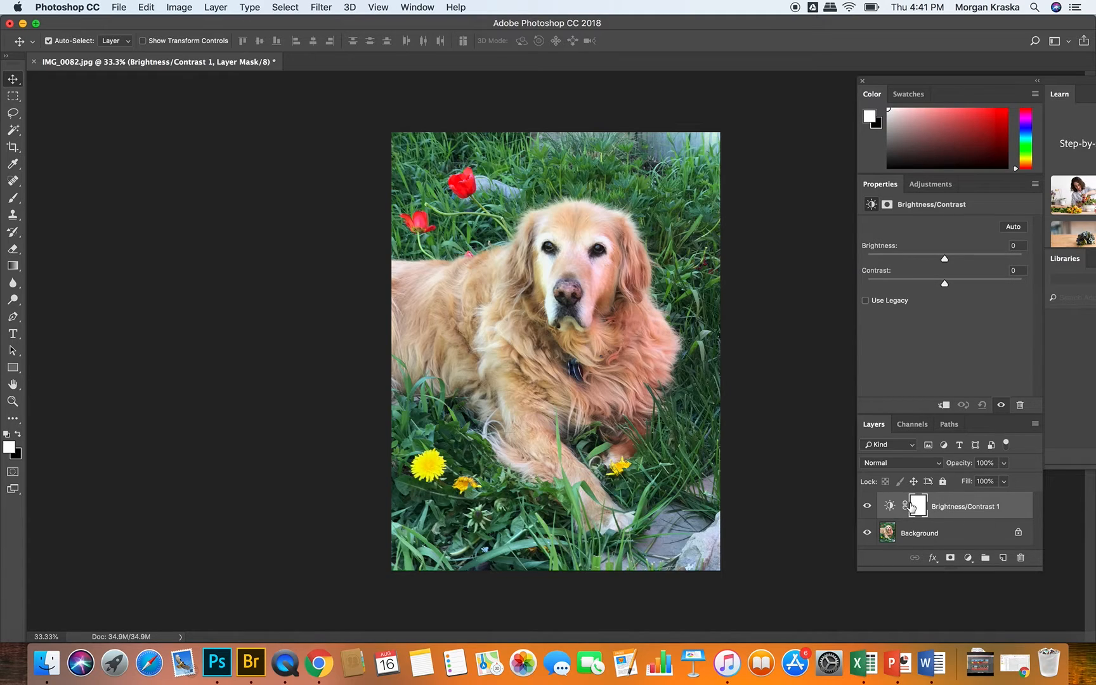
left_click(867, 507)
left_click(867, 507)
left_click_drag(944, 258, 890, 259)
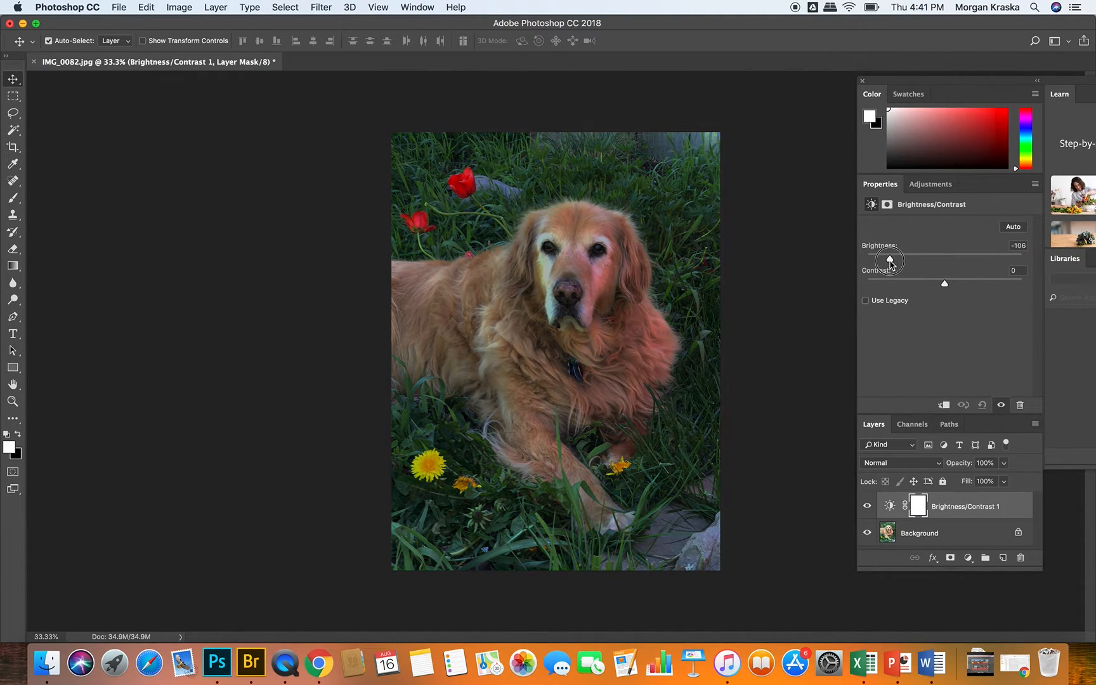
Step: Compare the photo with the Brightness/Contrast layer hidden and shown, delete that layer, and return to the available adjustments
left_click(868, 506)
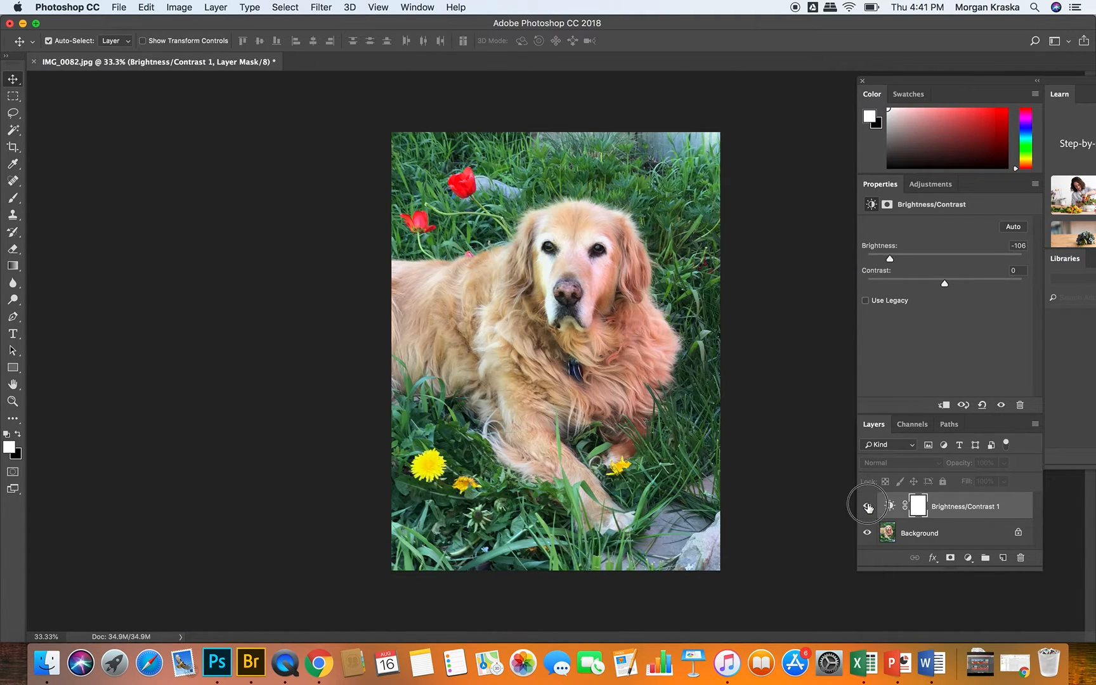
left_click(867, 506)
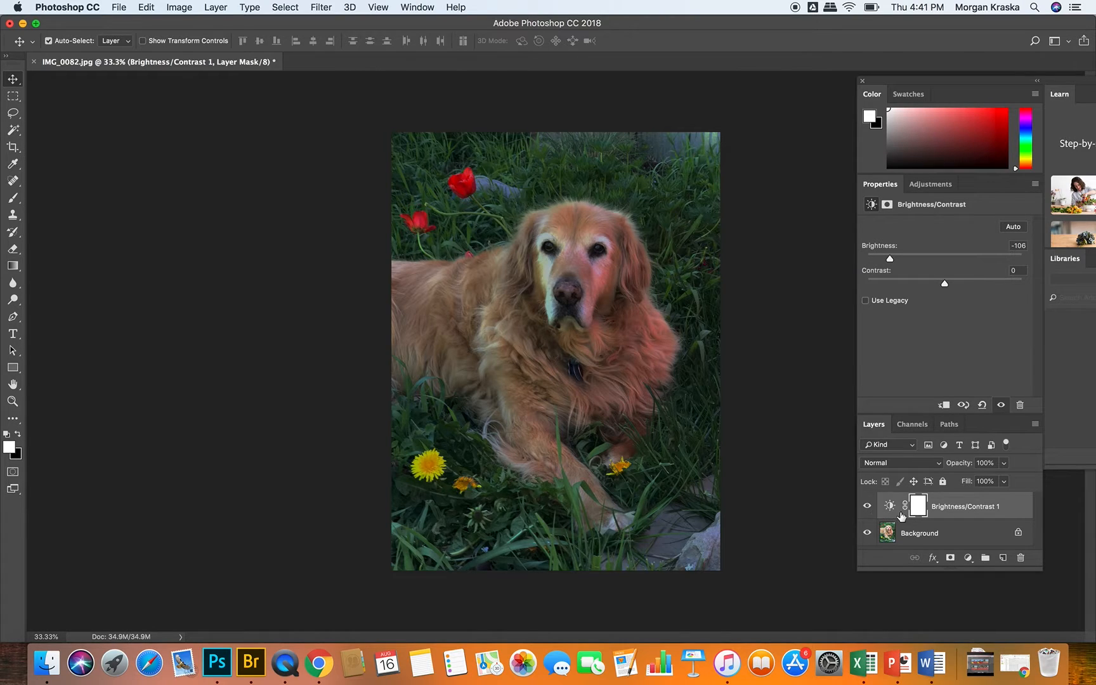
left_click_drag(878, 505, 1021, 564)
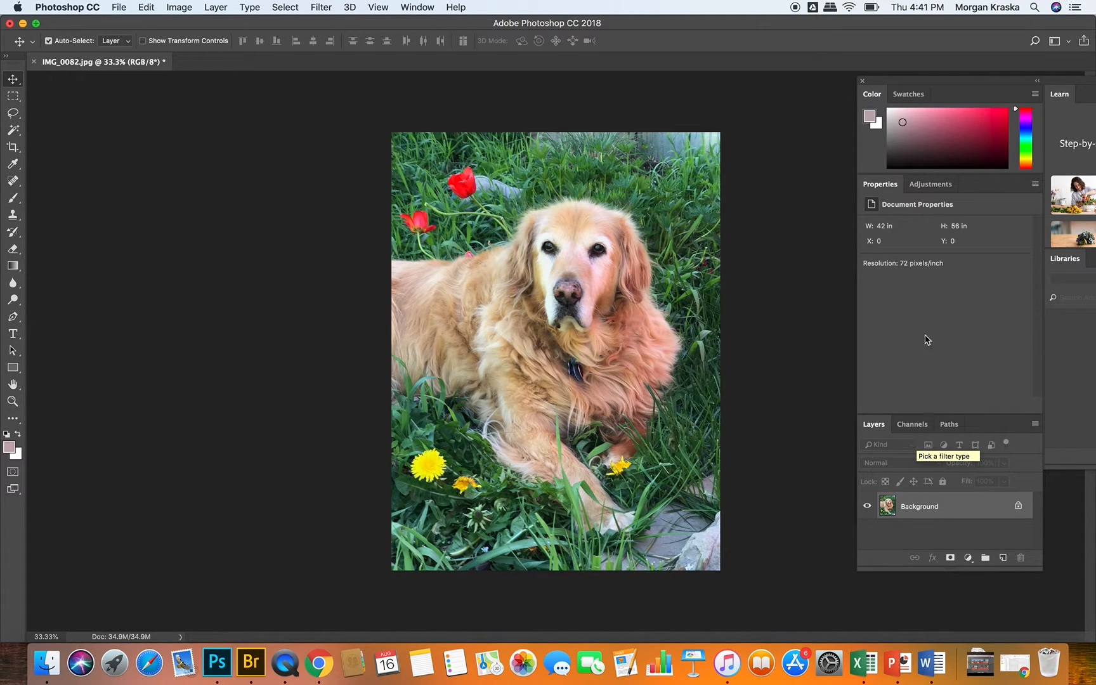
left_click(931, 184)
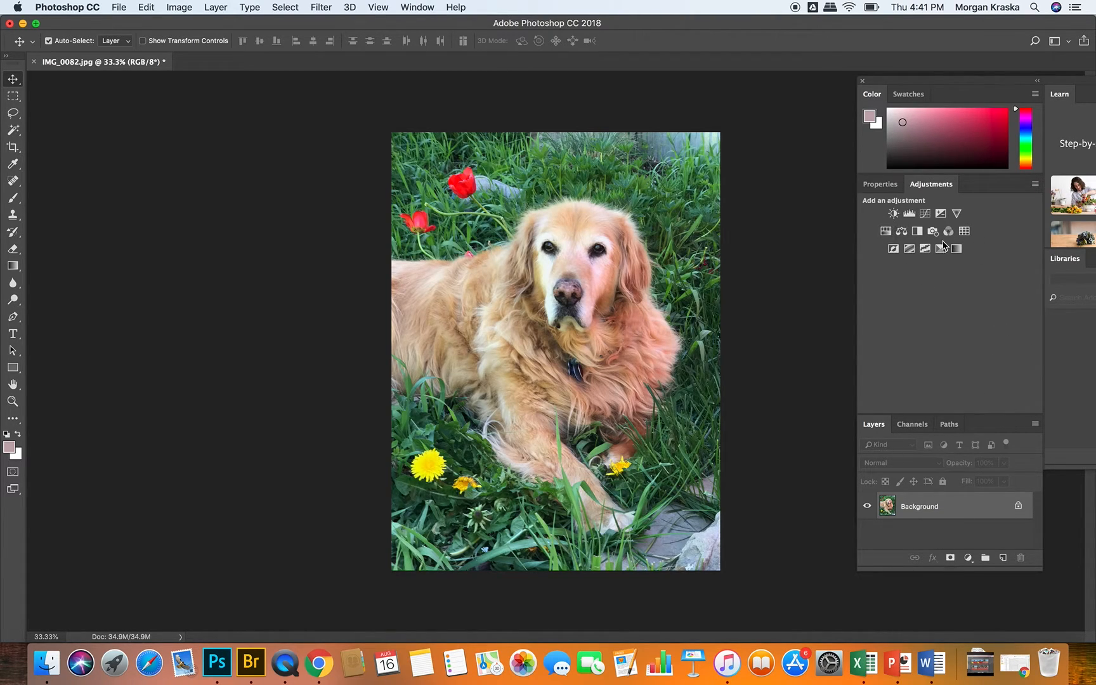
Step: Try a Brightness/Contrast adjustment directly on the Background layer's pixels and cancel it
left_click(178, 7)
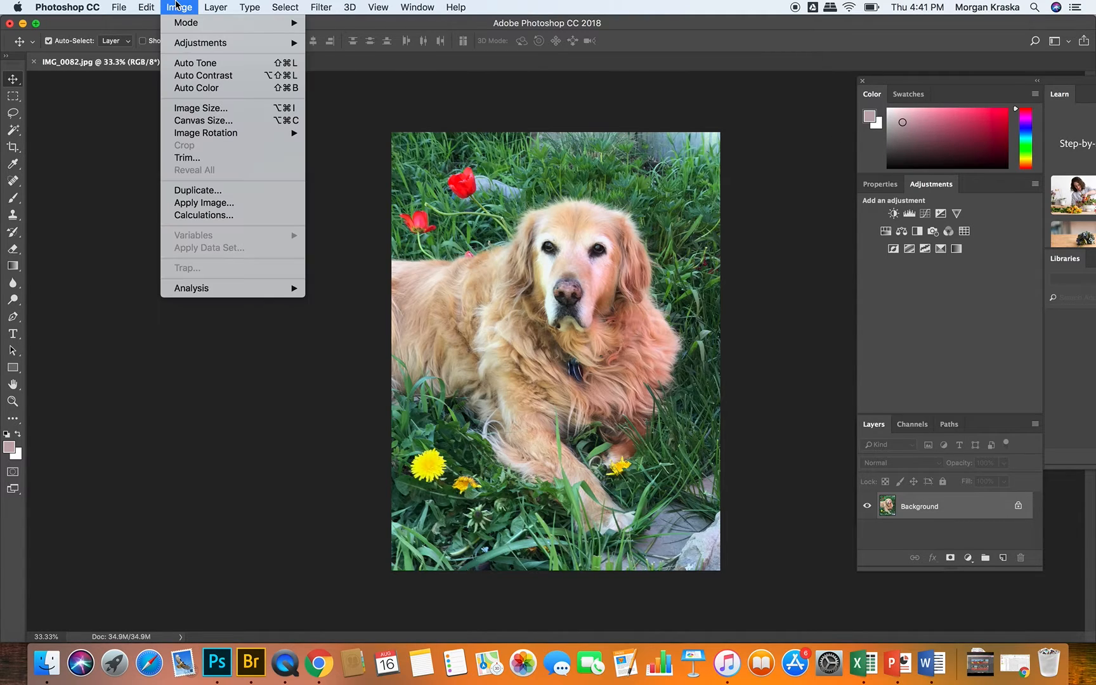
mouse_move(192, 46)
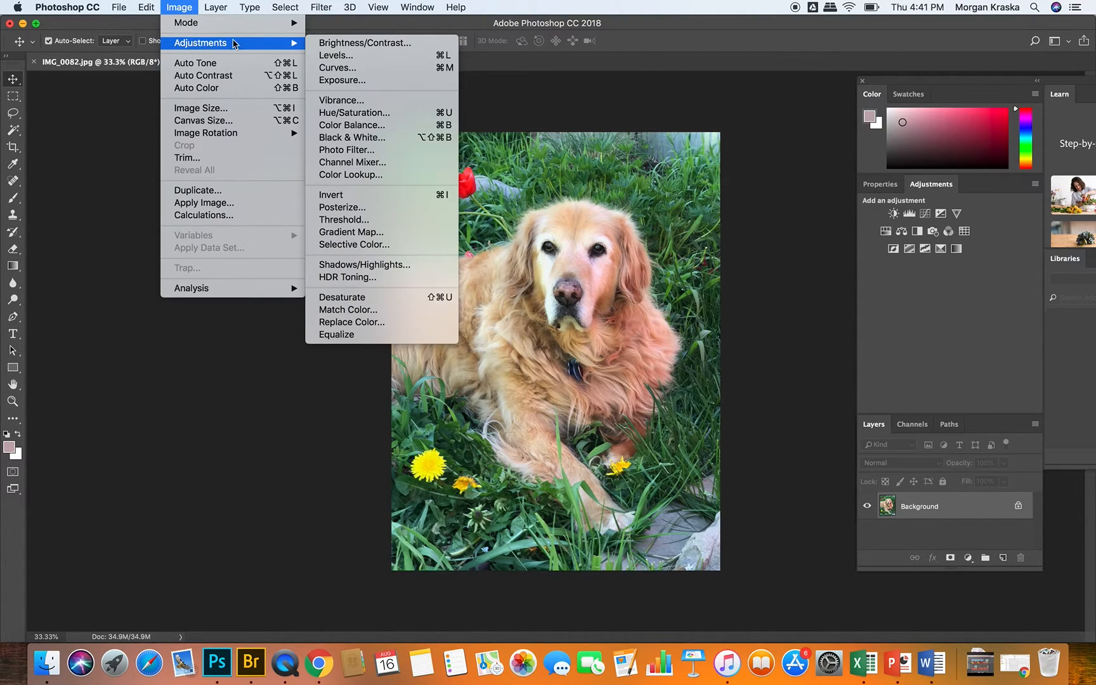
left_click(370, 45)
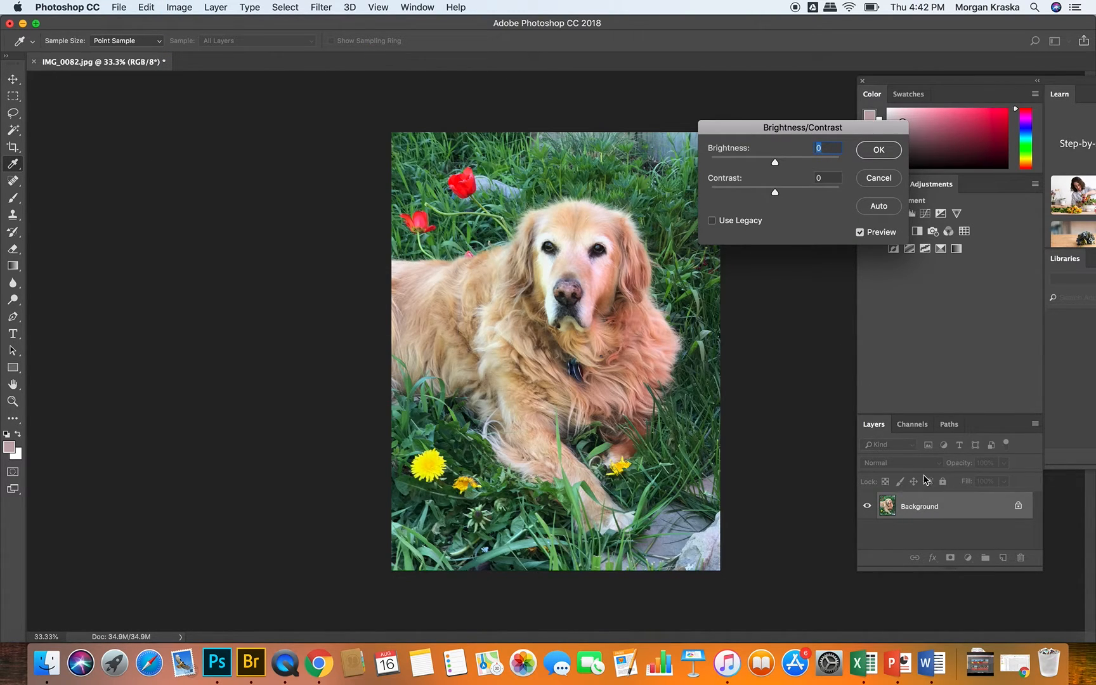
mouse_move(774, 163)
left_mouse_down()
mouse_move(798, 167)
mouse_move(756, 164)
mouse_move(796, 167)
mouse_move(778, 166)
left_mouse_up()
left_click(879, 179)
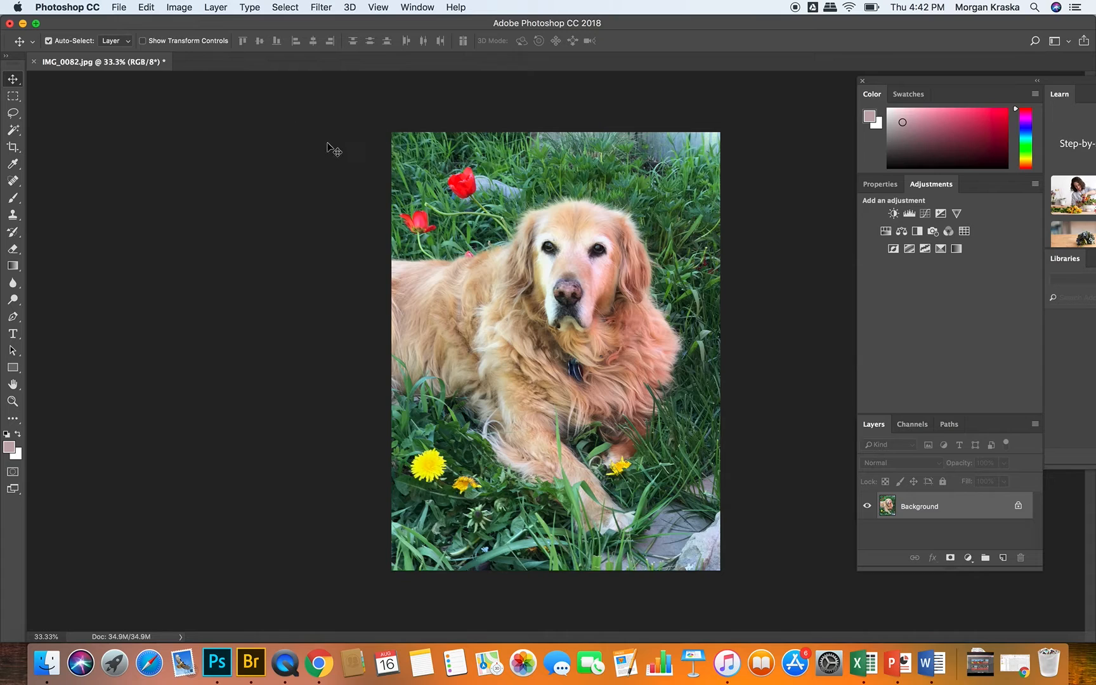
left_click(176, 5)
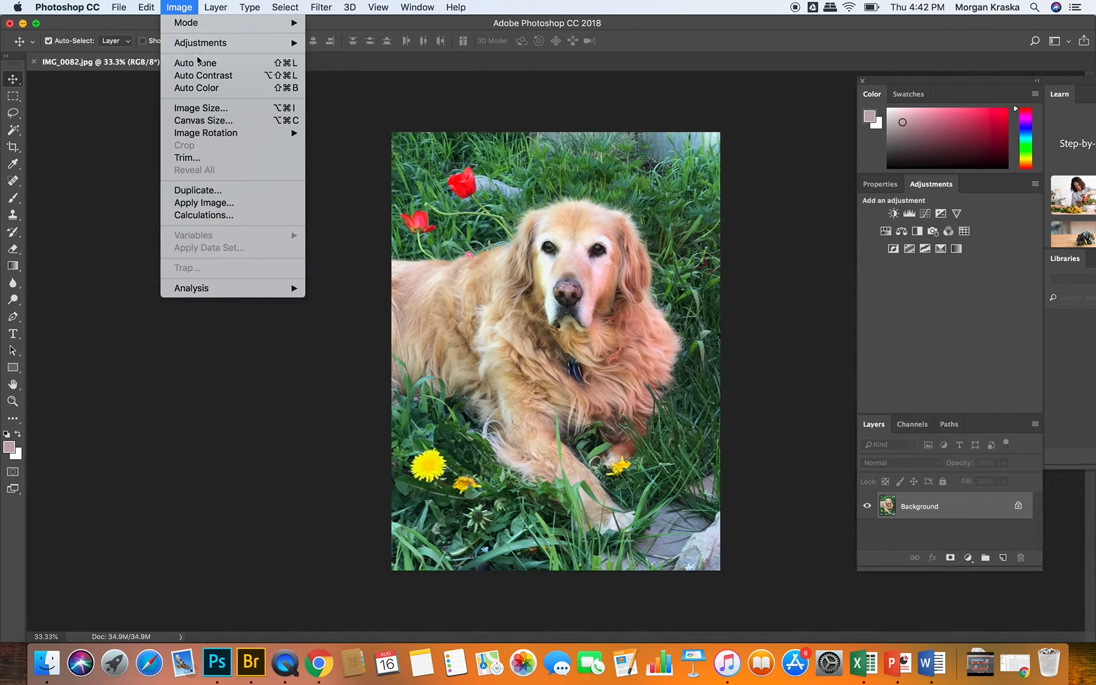
mouse_move(198, 44)
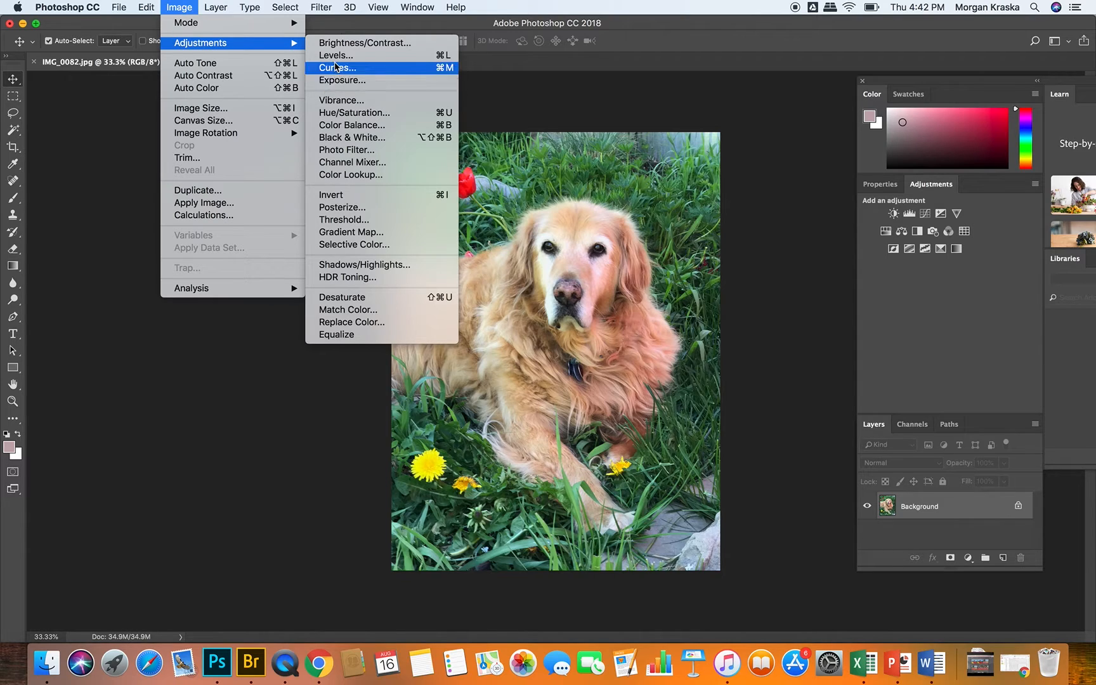
left_click(779, 177)
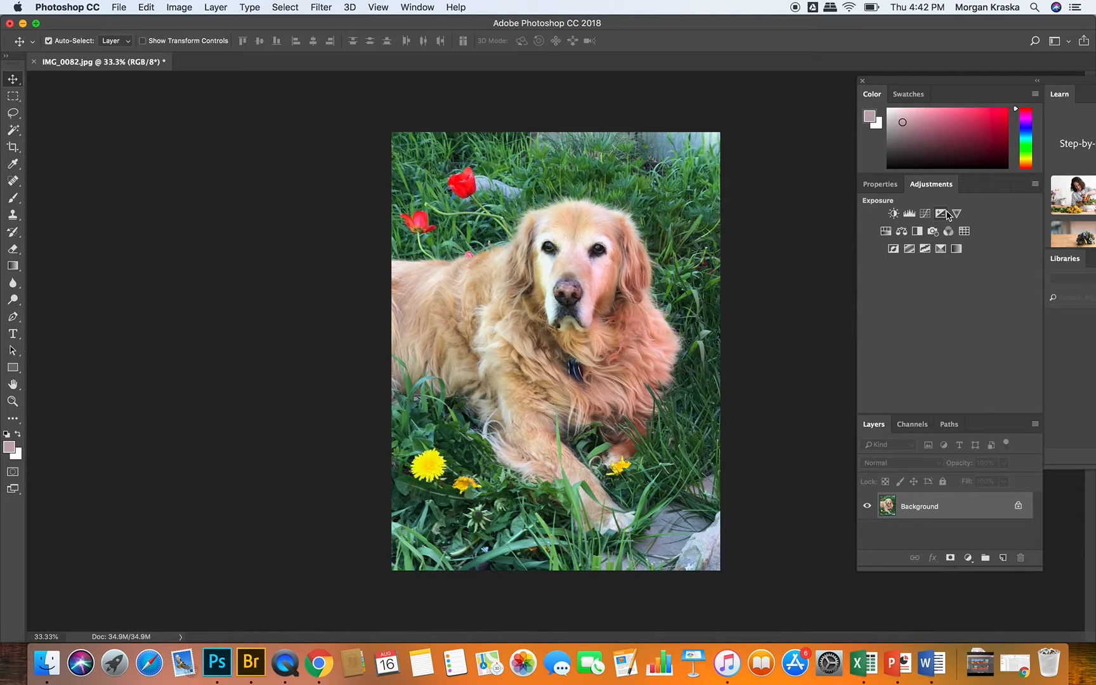
Step: Add a Levels adjustment layer above the Background, and delete that layer
left_click(910, 215)
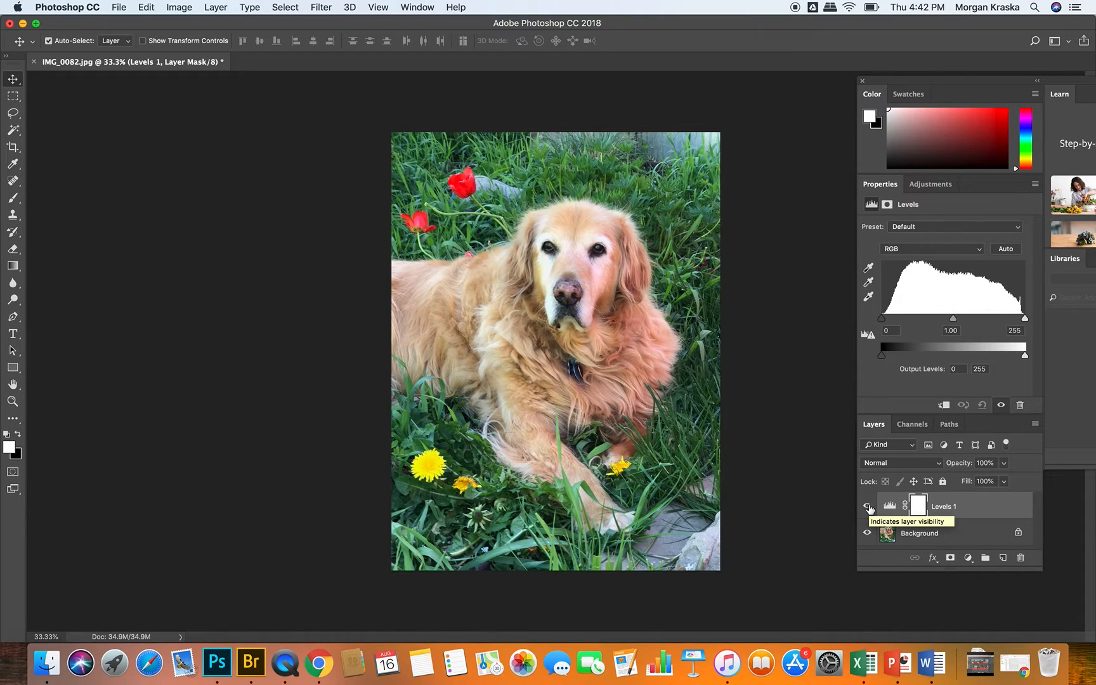
left_click_drag(1001, 510, 1022, 560)
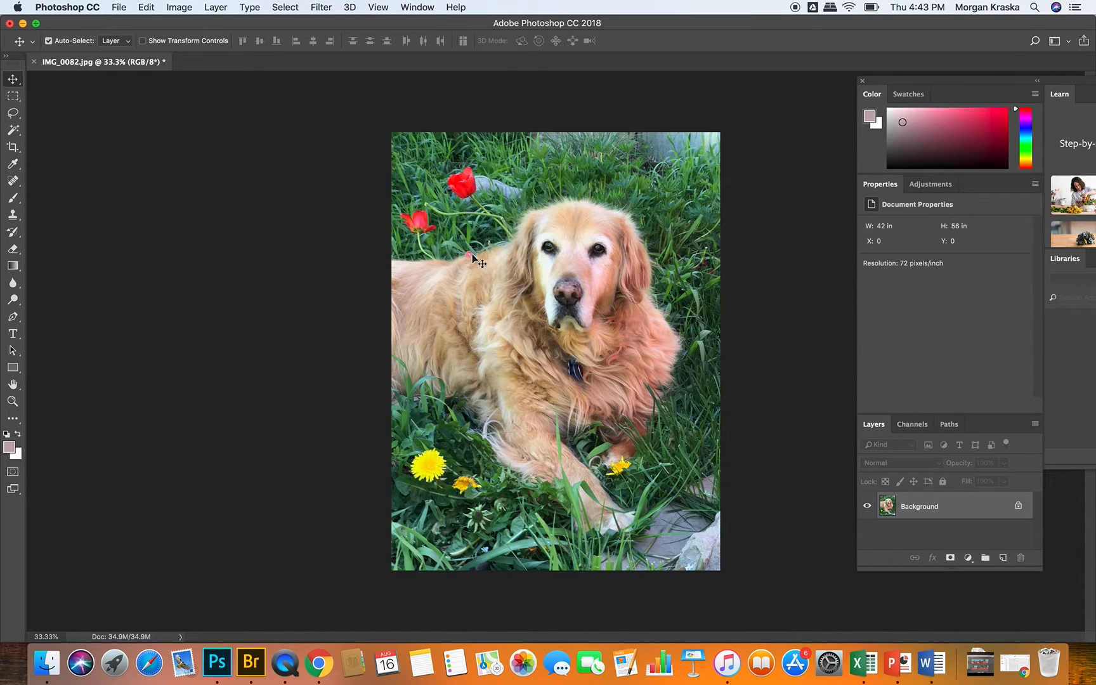
Step: Try Brightness/Contrast directly on the Background layer with brightness -2 and contrast 43, reset the contrast to 0, and cancel
left_click(176, 7)
mouse_move(196, 48)
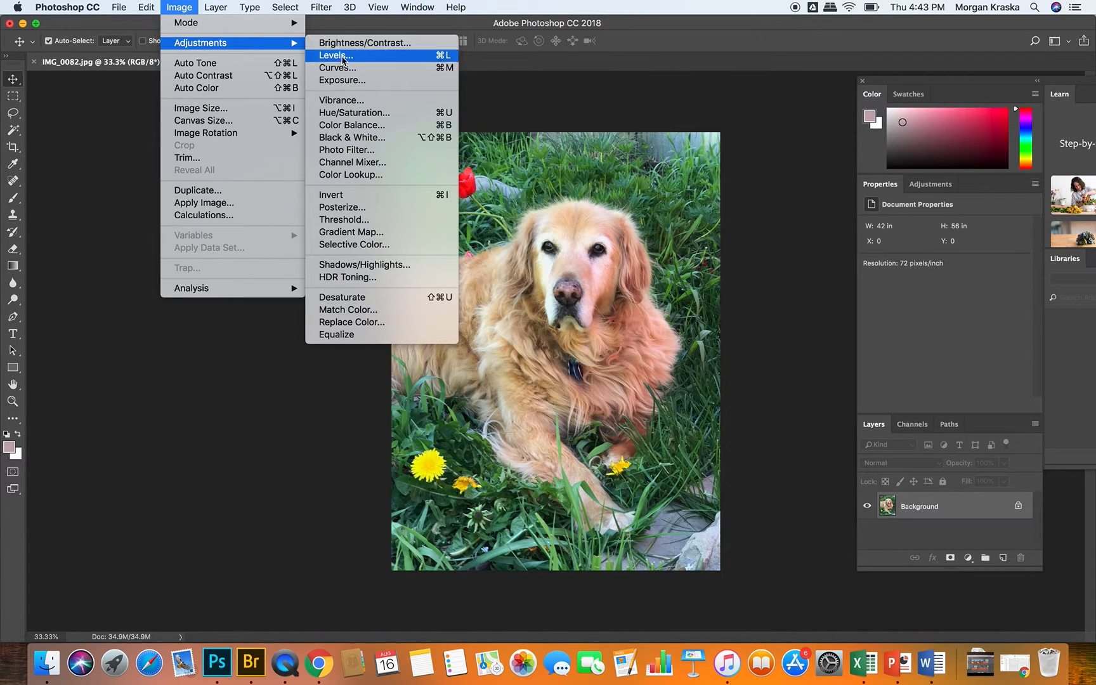
left_click(381, 43)
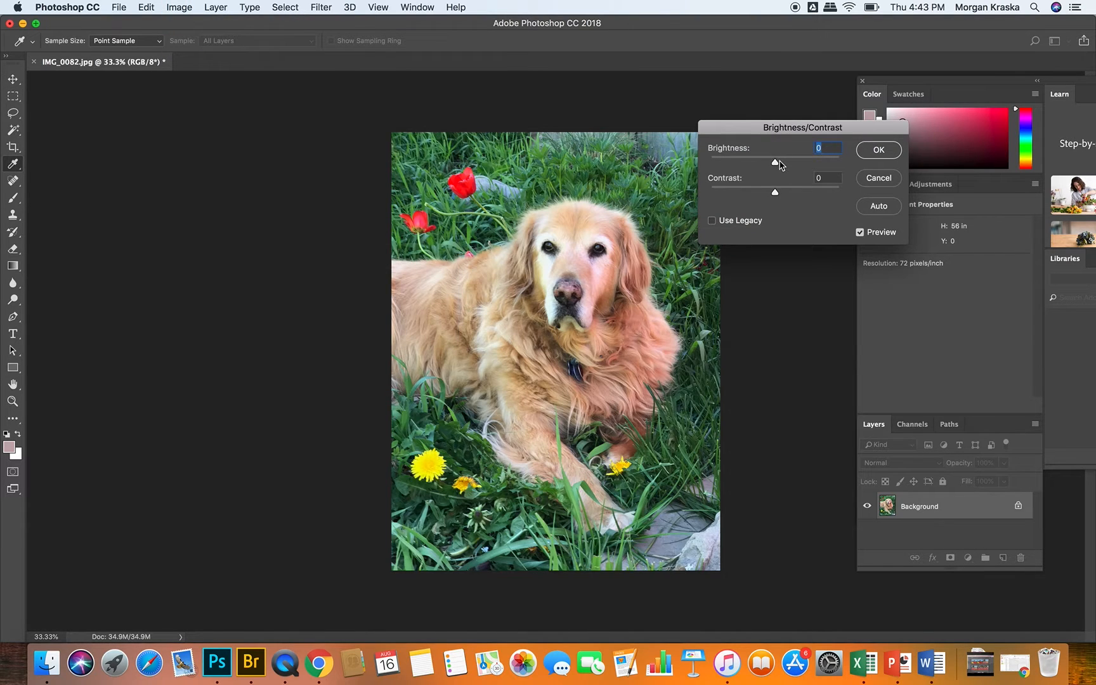
left_click_drag(775, 163, 804, 195)
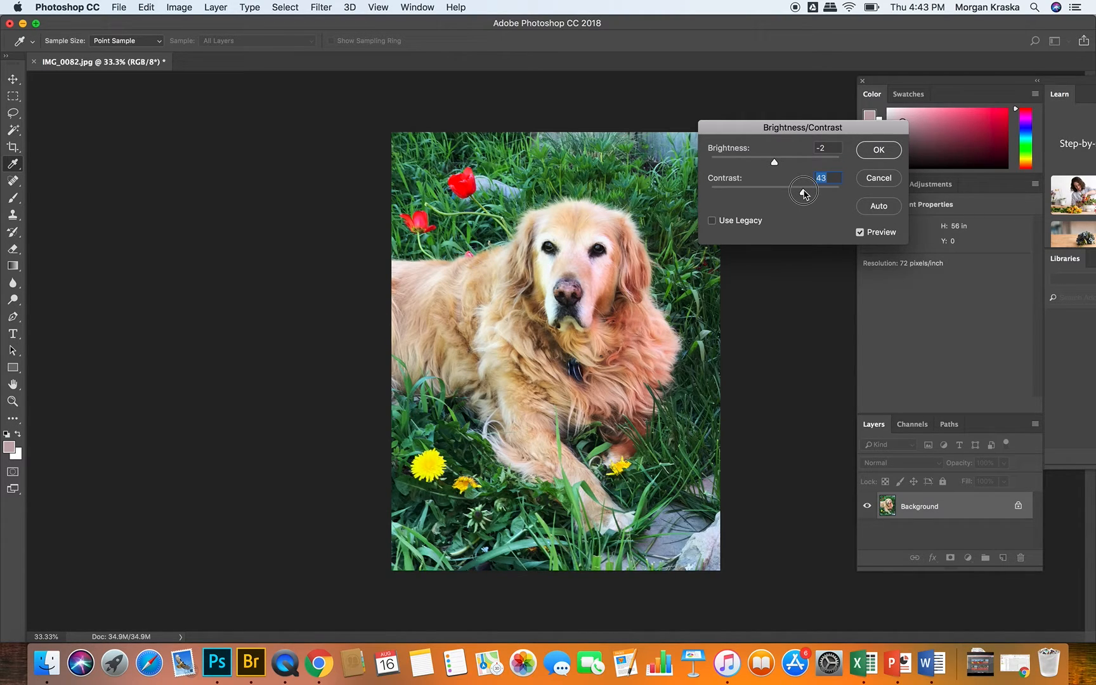
left_click_drag(804, 195, 775, 198)
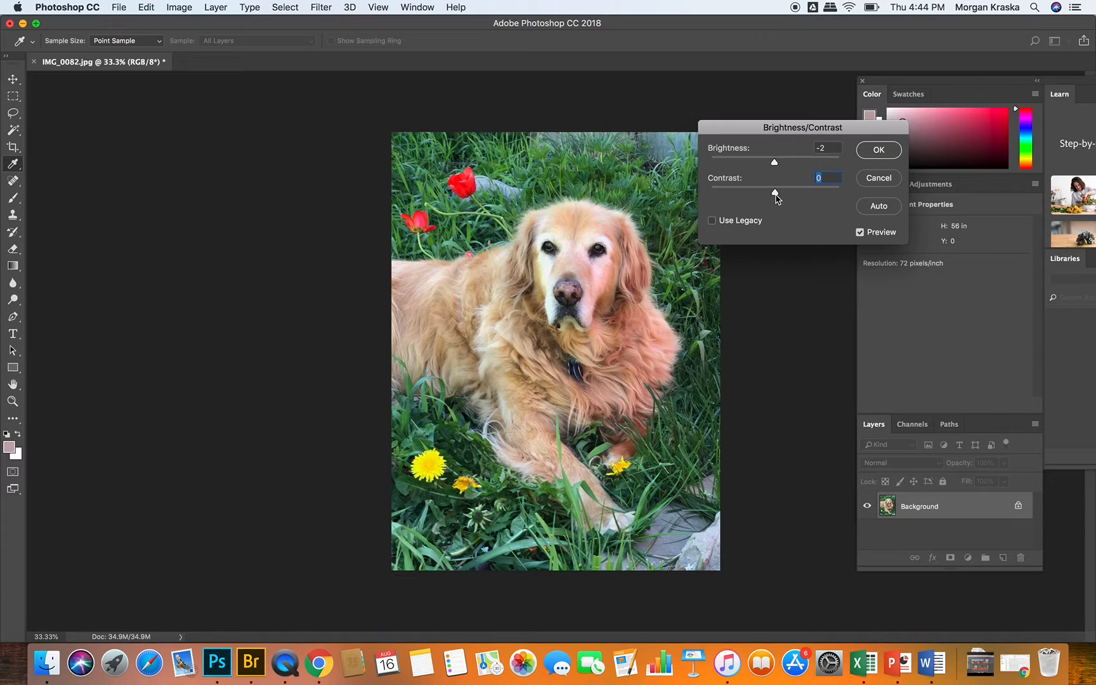
mouse_move(776, 197)
left_mouse_down()
mouse_move(702, 200)
mouse_move(775, 192)
left_mouse_up()
left_click(879, 178)
Step: Try Levels directly on the Background, sampling black from the dog's eye and white from its muzzle with midtones at 1.31, and cancel
left_click(177, 7)
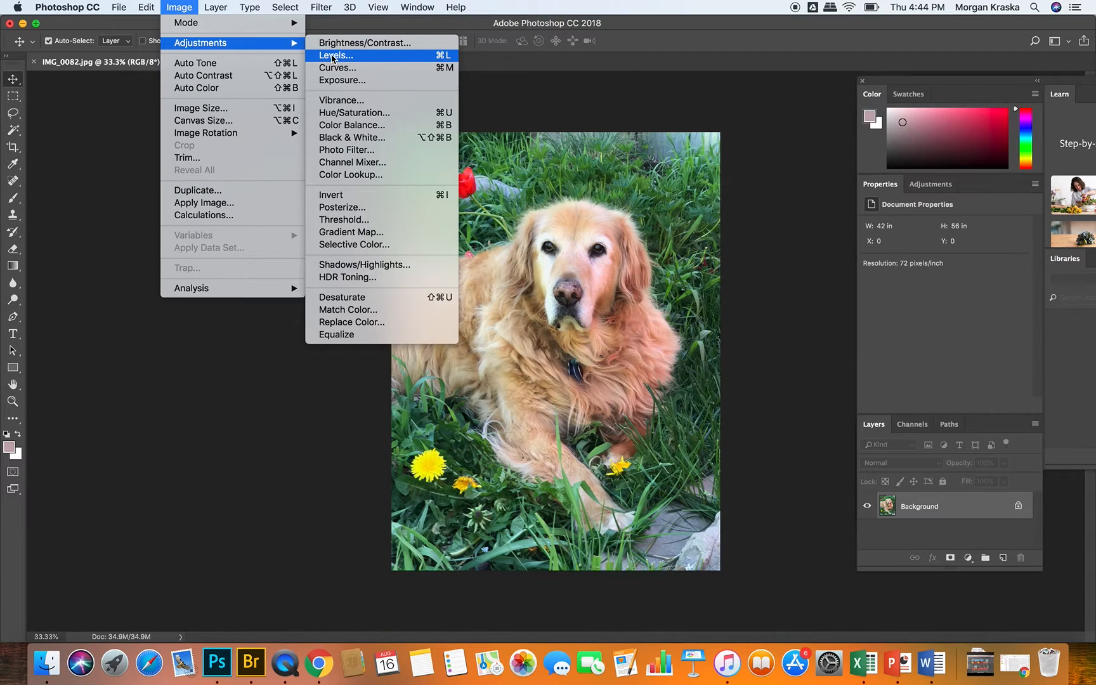
left_click(333, 56)
left_click_drag(795, 79, 877, 56)
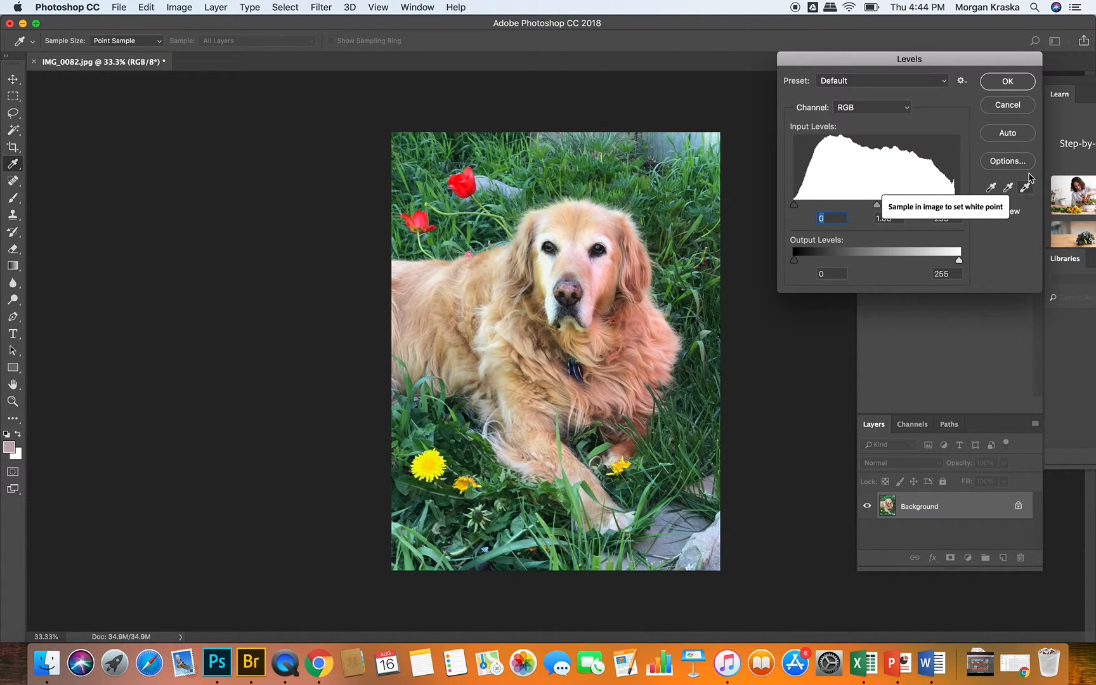
left_click(992, 188)
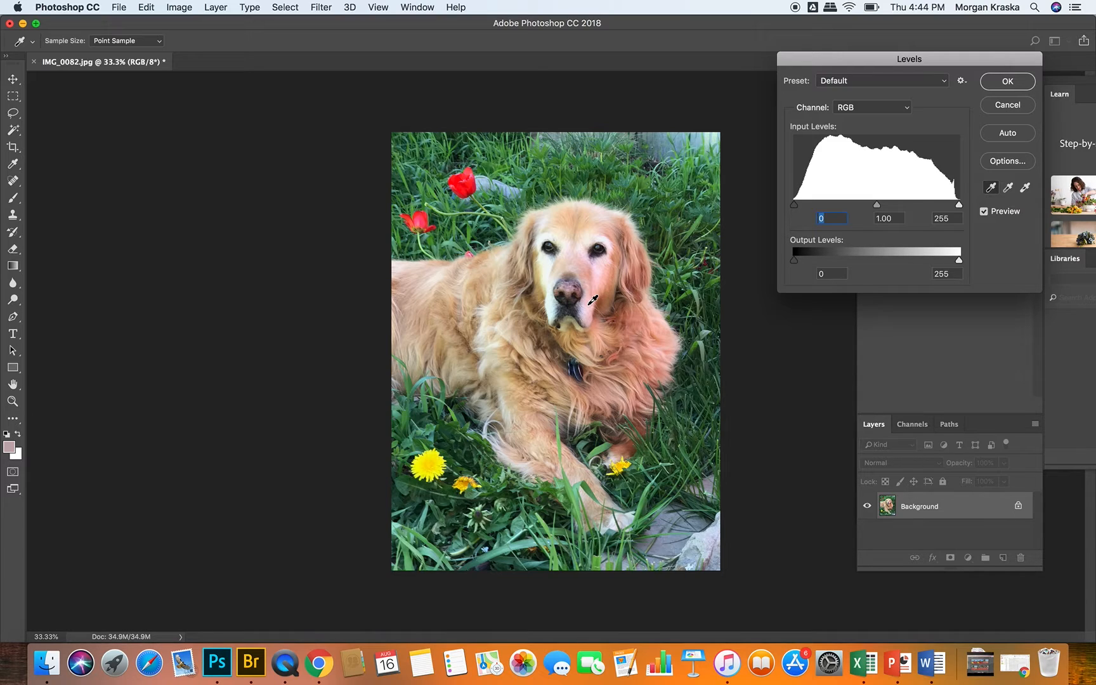
left_click(594, 252)
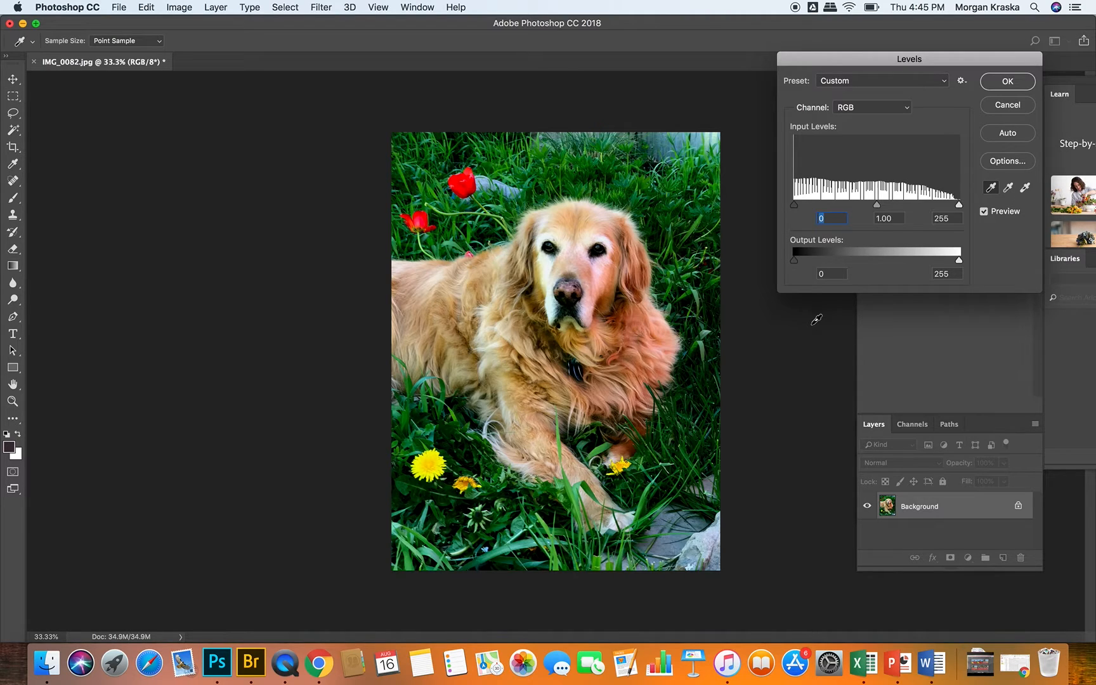
left_click(1025, 188)
left_click(551, 314)
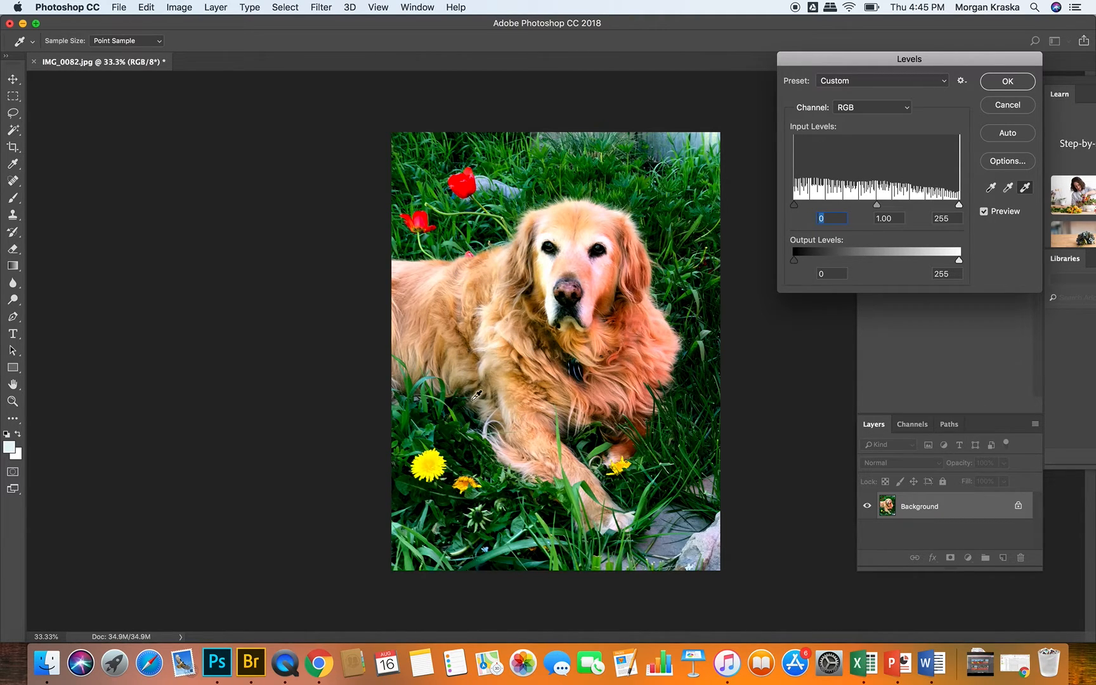
mouse_move(878, 207)
left_mouse_down()
mouse_move(848, 204)
mouse_move(873, 204)
mouse_move(853, 204)
mouse_move(861, 203)
left_mouse_up()
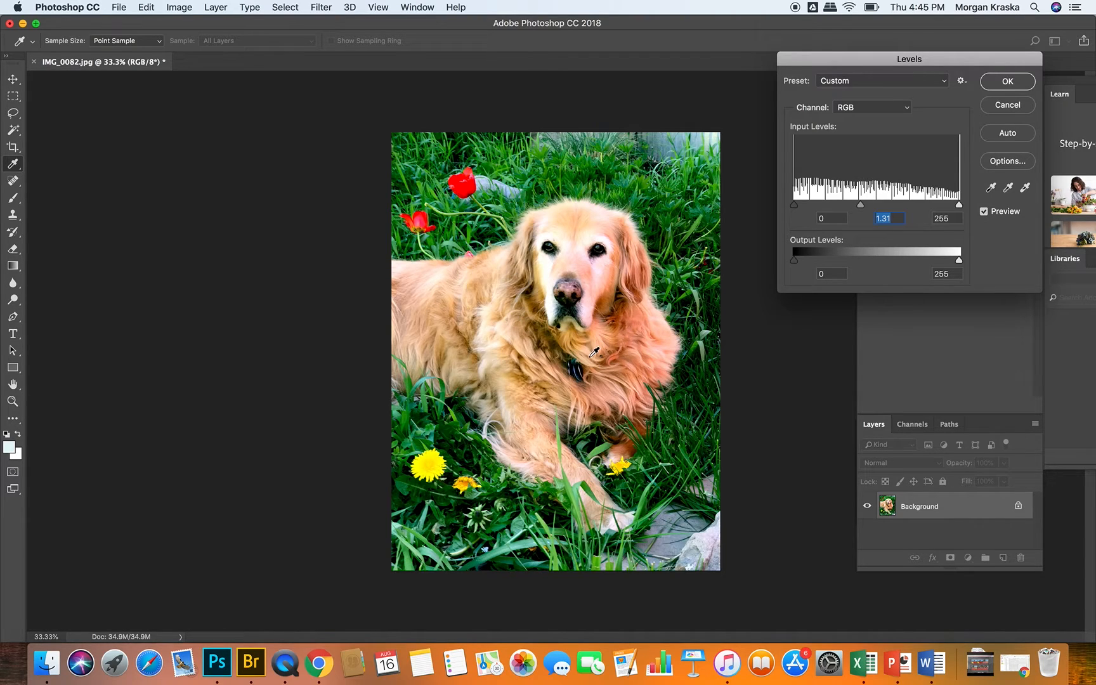
left_click(1006, 106)
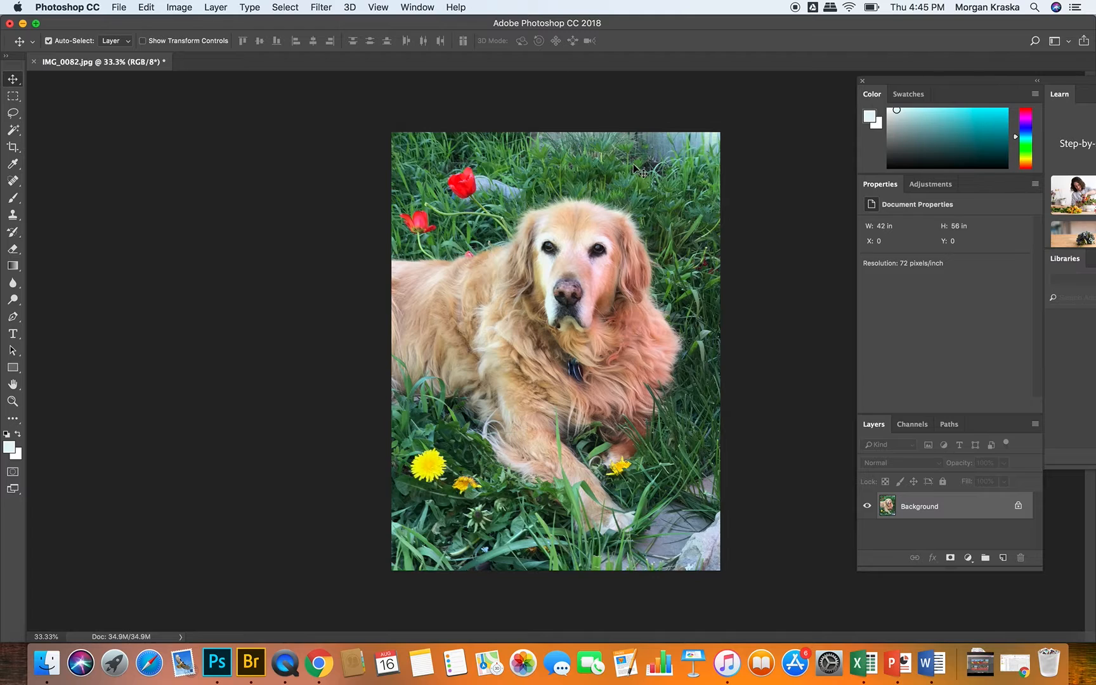
Step: Apply Levels directly to the Background layer with input black 24 and white 236, fine-tuning the midtones
left_click(180, 7)
mouse_move(197, 50)
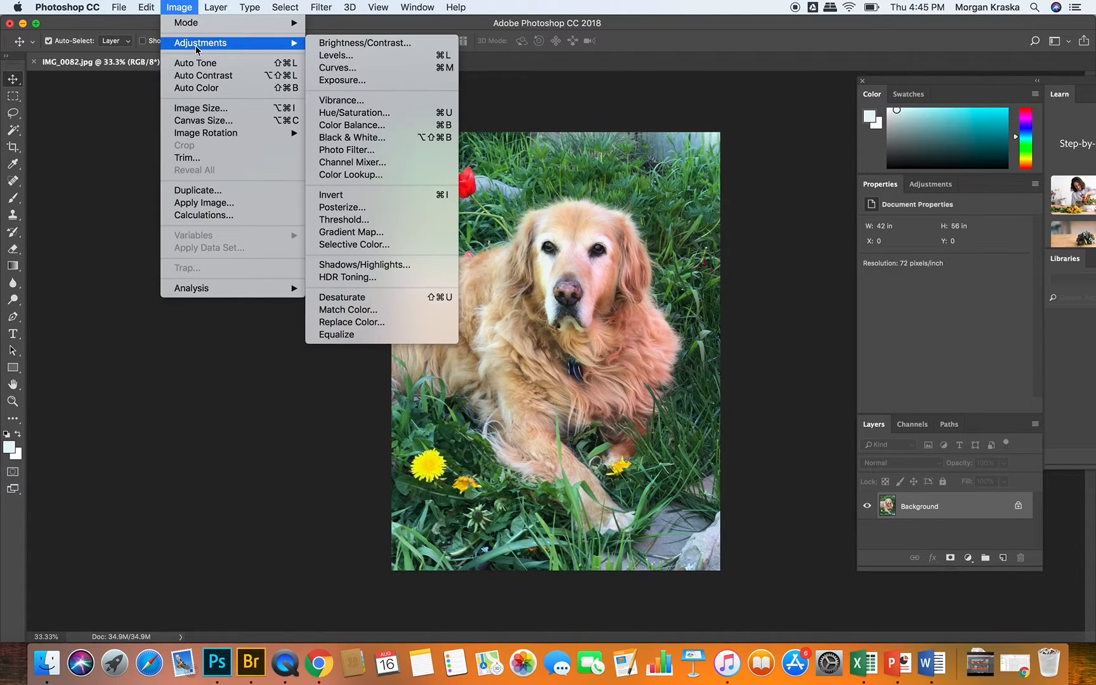
left_click(340, 58)
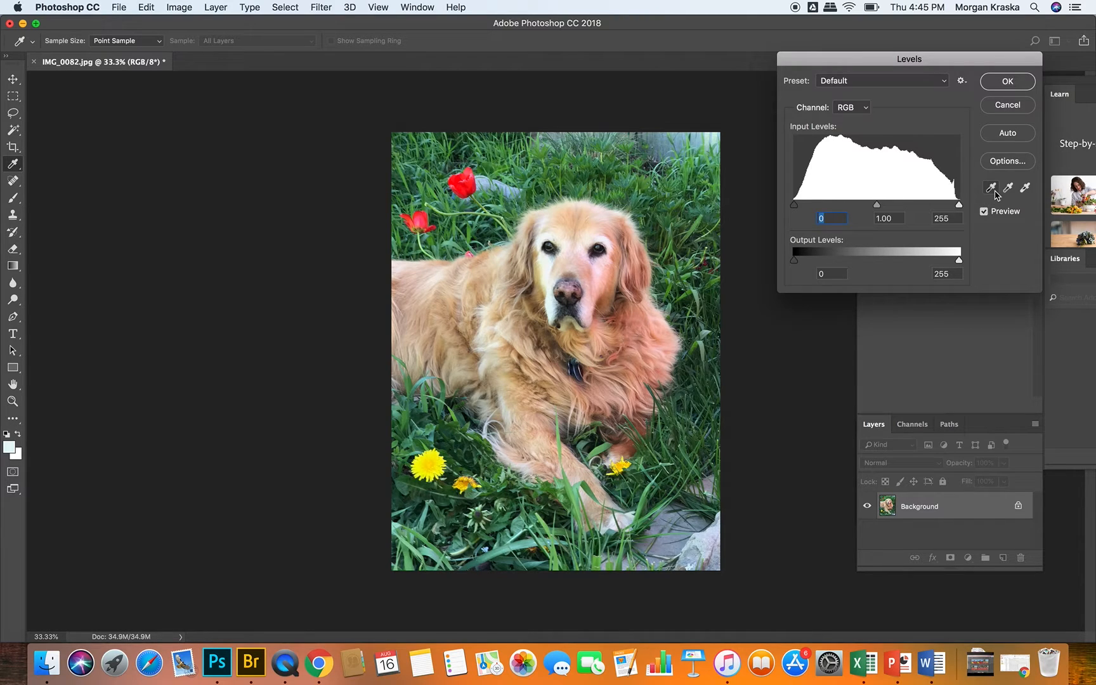
left_click(1025, 187)
mouse_move(794, 205)
left_mouse_down()
mouse_move(809, 210)
mouse_move(785, 208)
mouse_move(814, 206)
mouse_move(778, 207)
mouse_move(810, 209)
left_mouse_up()
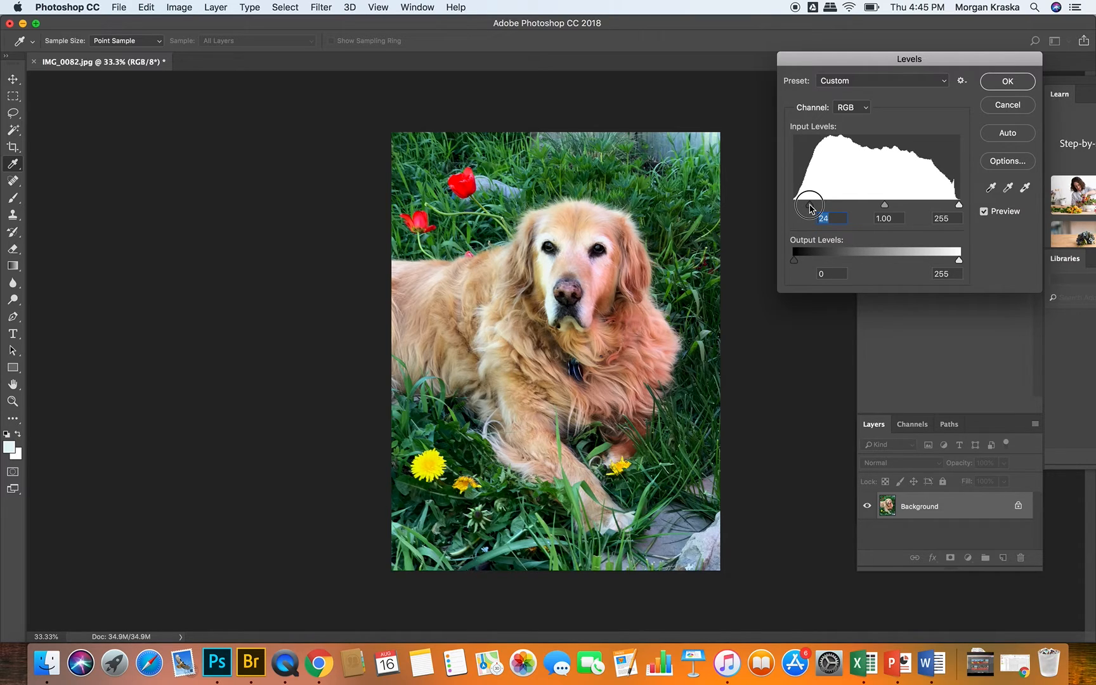
left_click_drag(958, 205, 940, 210)
left_click_drag(941, 208, 946, 208)
mouse_move(878, 206)
left_mouse_down()
mouse_move(869, 207)
mouse_move(895, 206)
mouse_move(879, 204)
left_mouse_up()
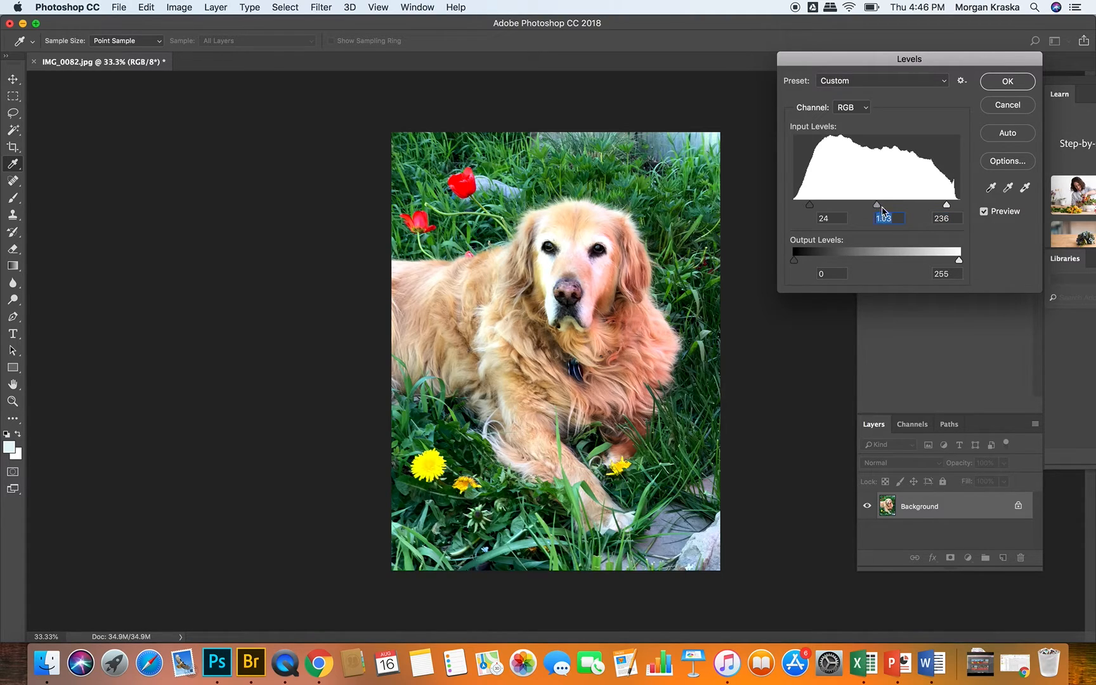
mouse_move(878, 206)
left_mouse_down()
mouse_move(900, 204)
mouse_move(797, 204)
mouse_move(890, 200)
mouse_move(875, 203)
left_mouse_up()
left_click(1006, 87)
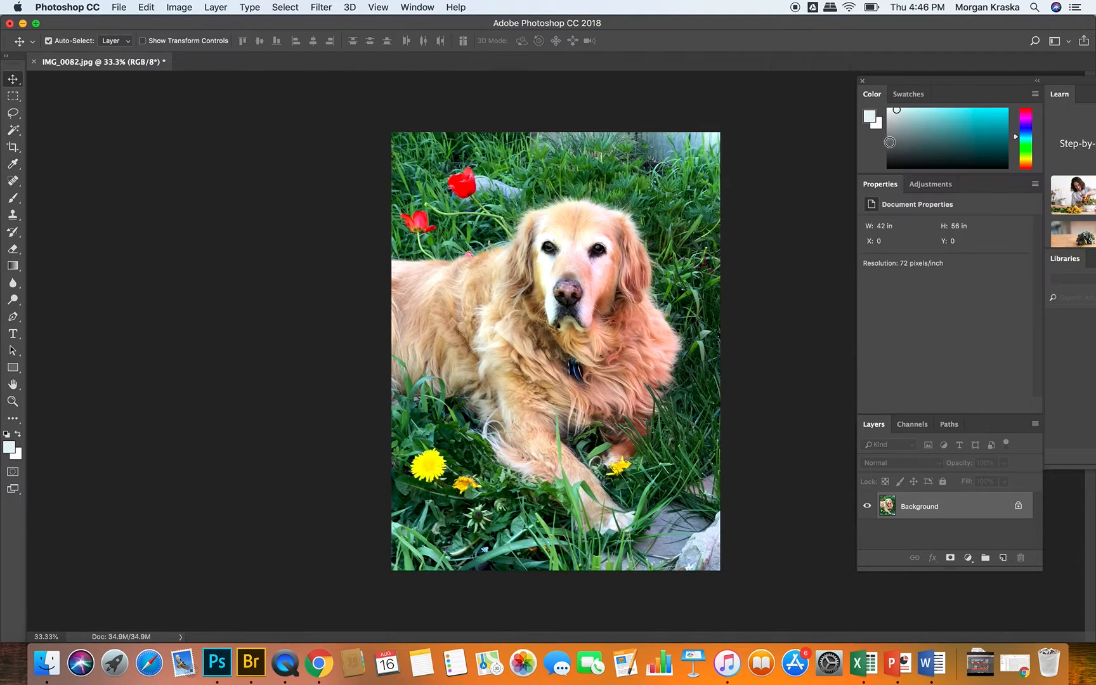
Step: Undo the Levels adjustment on the Background layer
left_click(178, 7)
left_click(175, 5)
key("super+z")
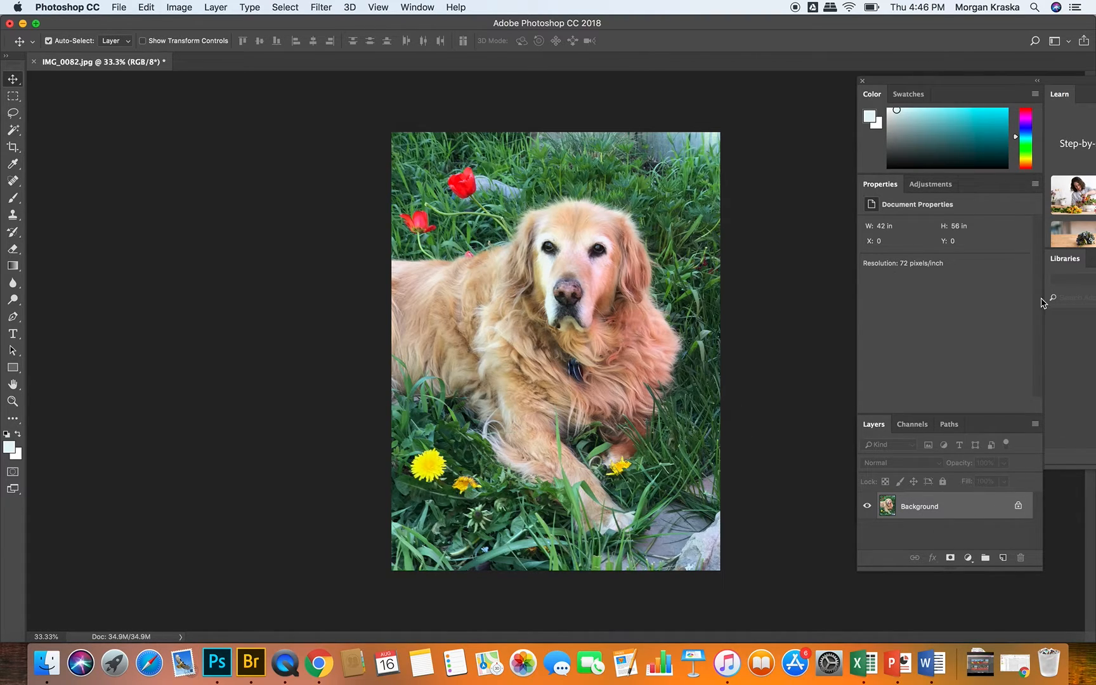
Step: Move the main panel group aside, bring the History panel forward, and enlarge it to show every history state
left_click_drag(933, 84, 836, 24)
left_click(954, 423)
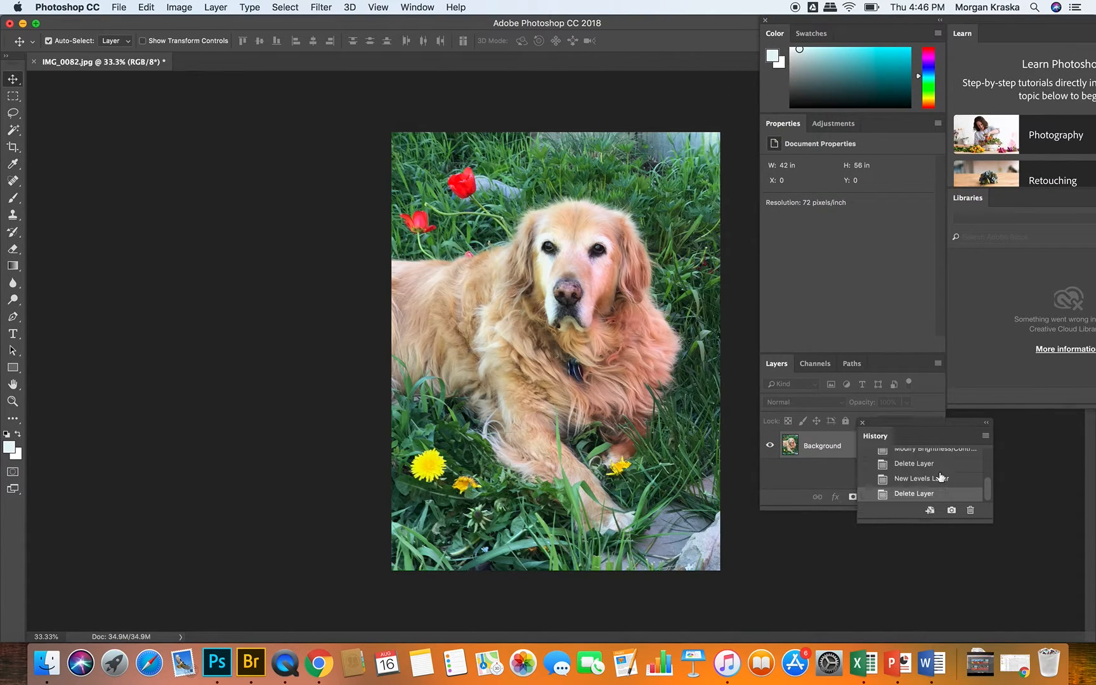
left_click_drag(983, 520, 983, 607)
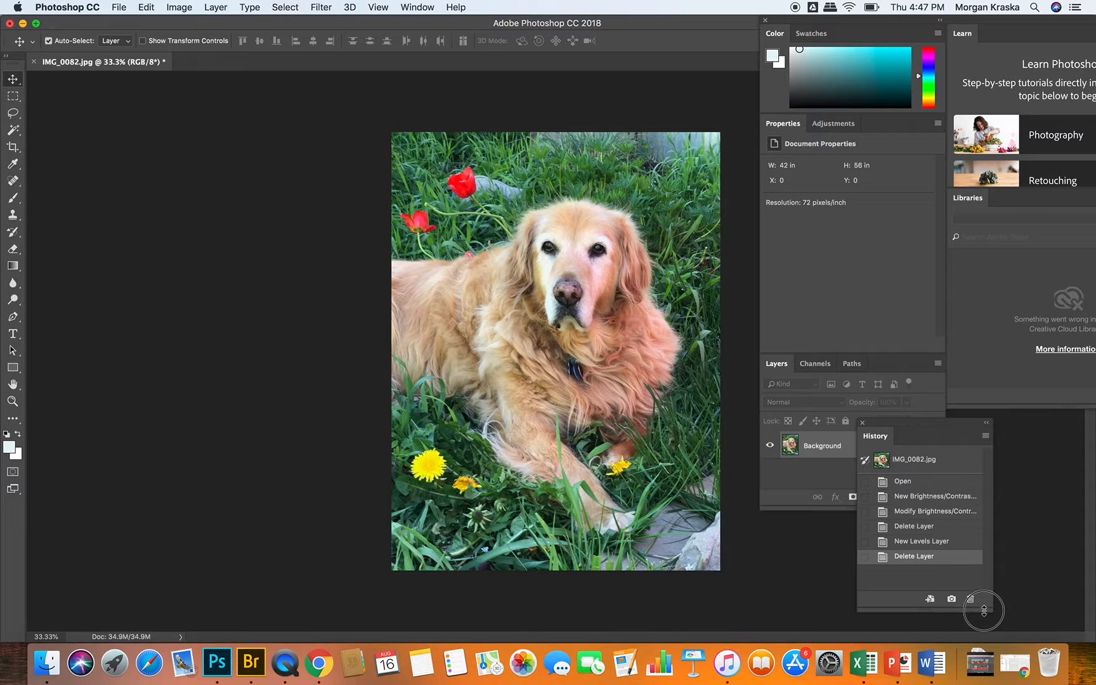
Step: Review the photo's history by stepping back state by state to Open and forward again to the last Delete Layer state
left_click(930, 541)
left_click(931, 527)
left_click(934, 511)
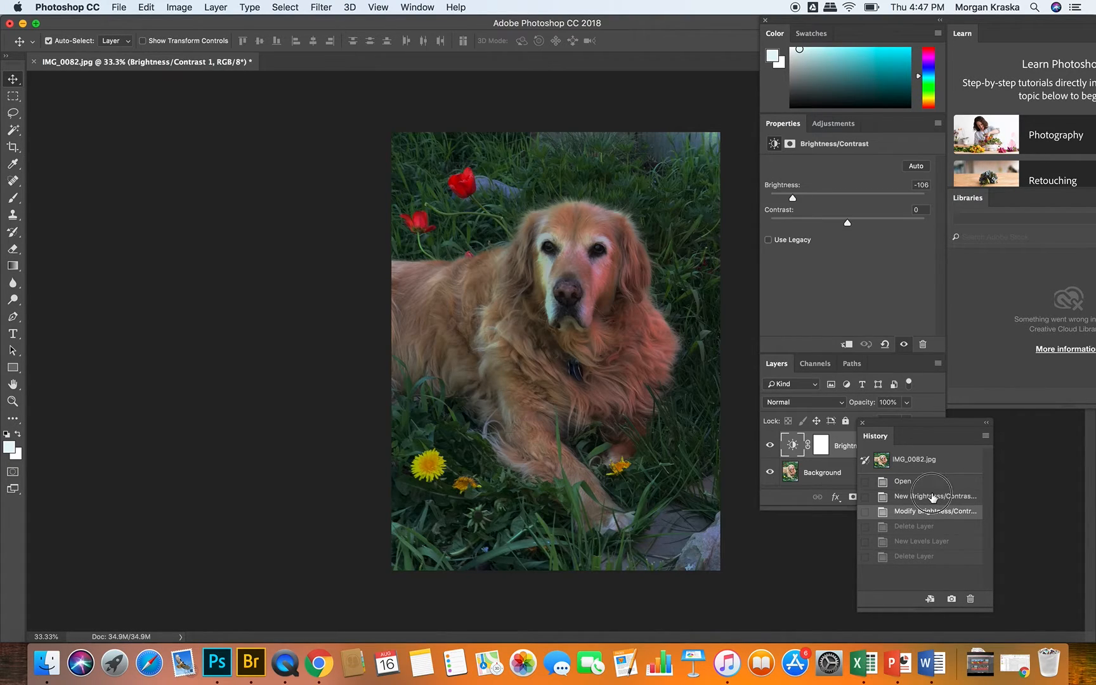
left_click(929, 496)
left_click(930, 484)
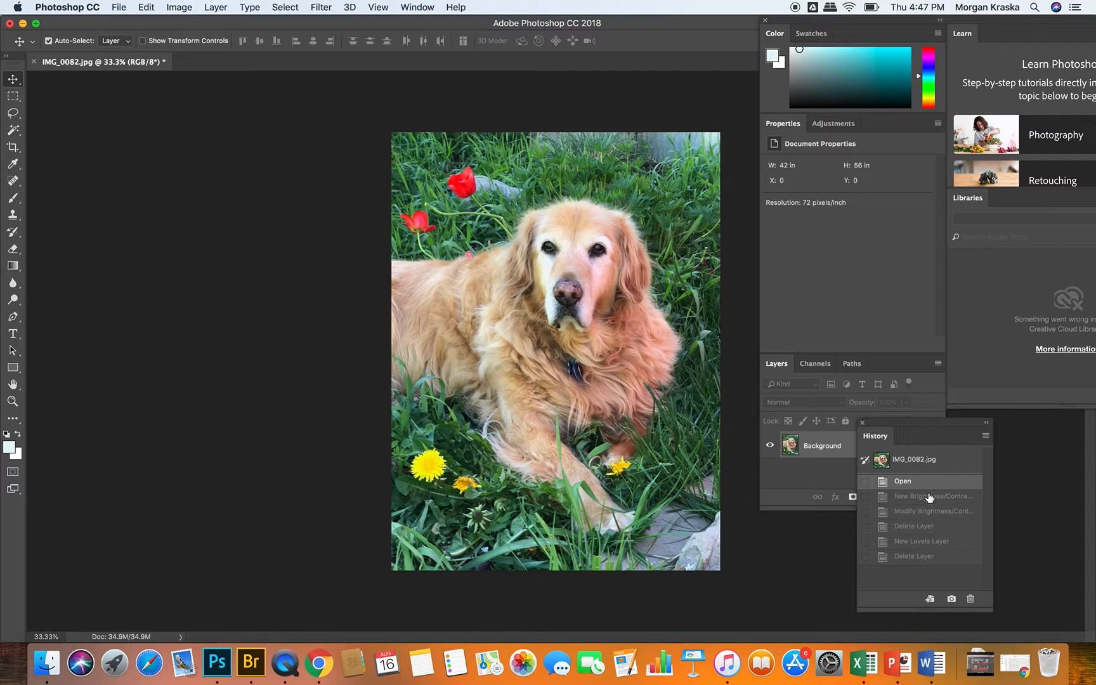
left_click(931, 498)
left_click(933, 511)
left_click(933, 526)
left_click(938, 541)
left_click(940, 557)
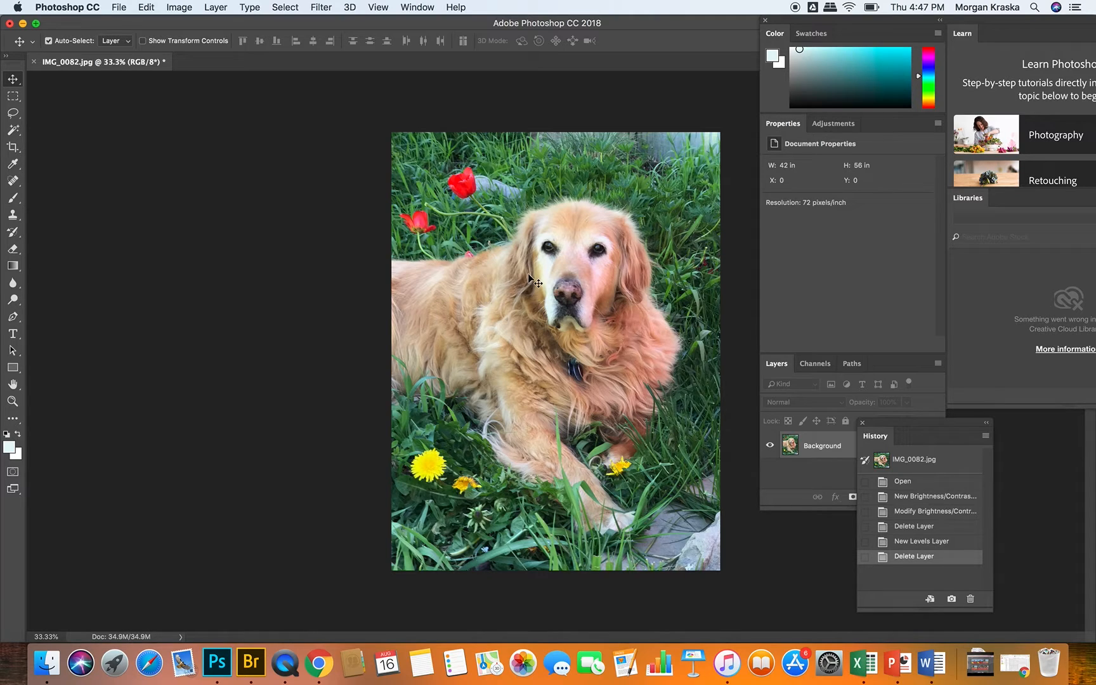
left_click(147, 7)
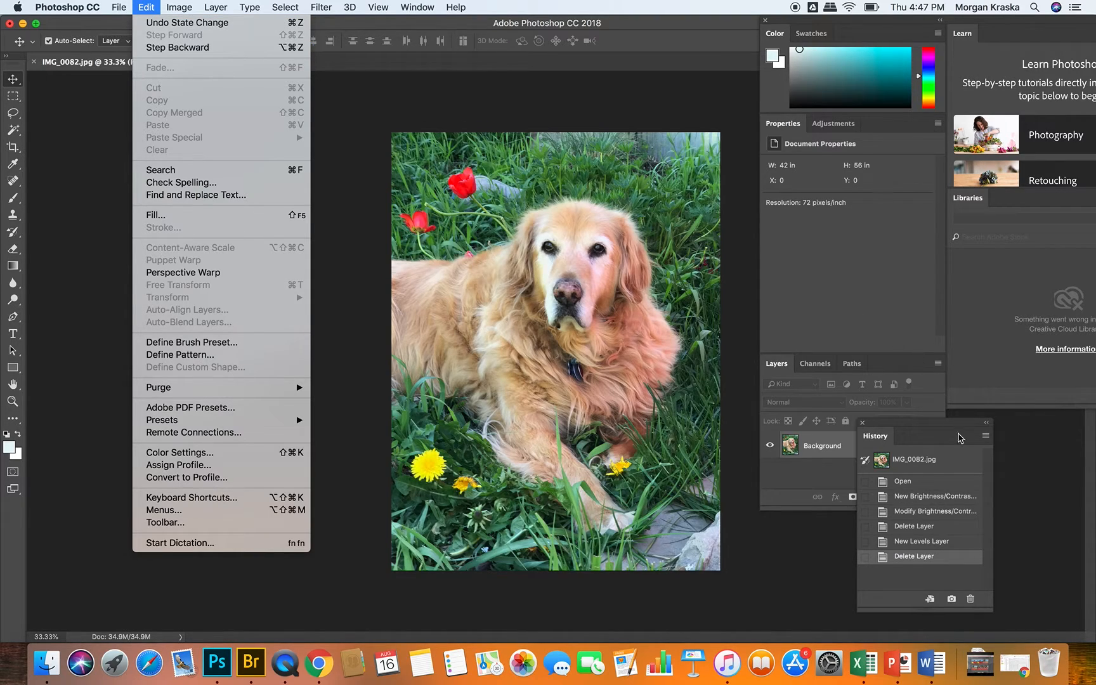
left_click(919, 424)
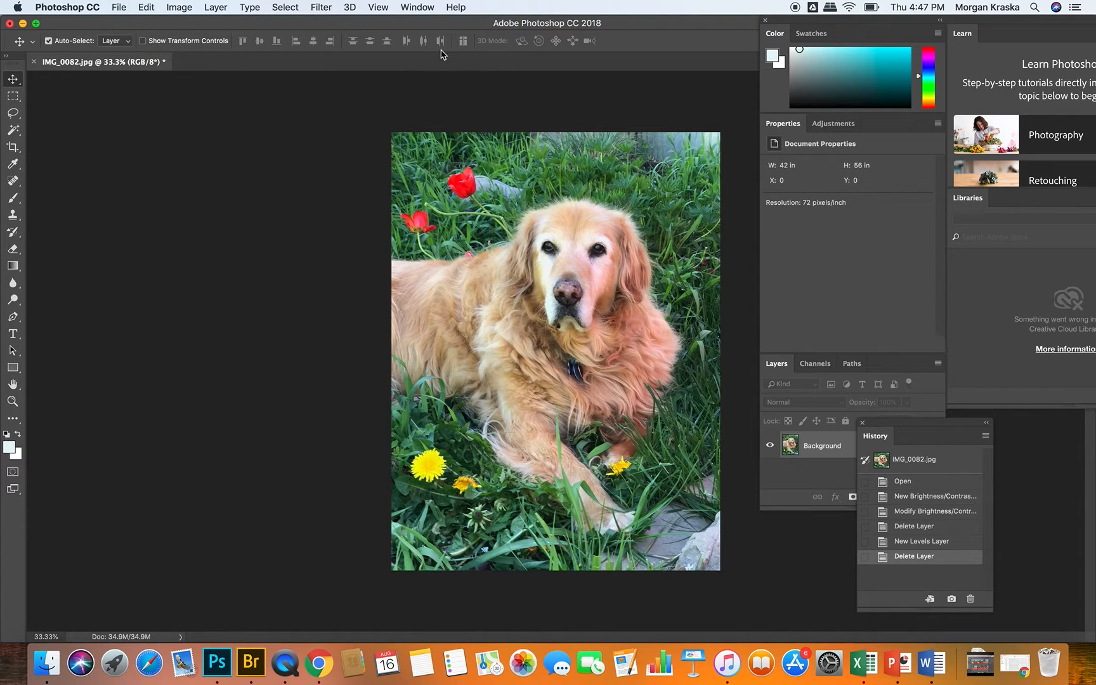
left_click(409, 6)
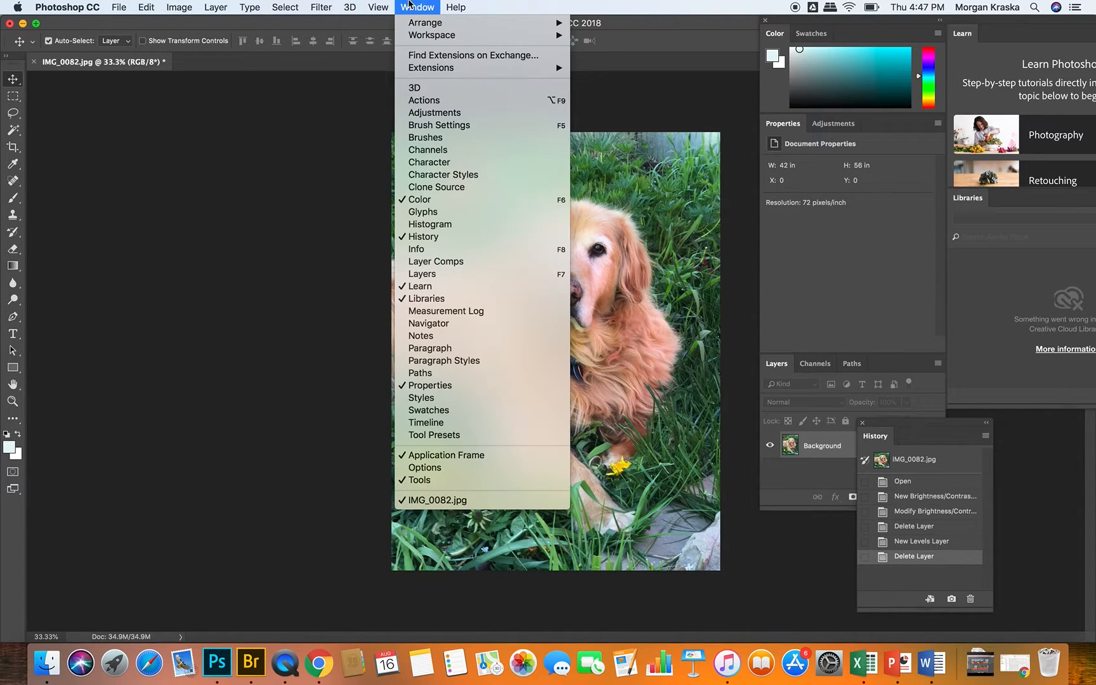
left_click(443, 237)
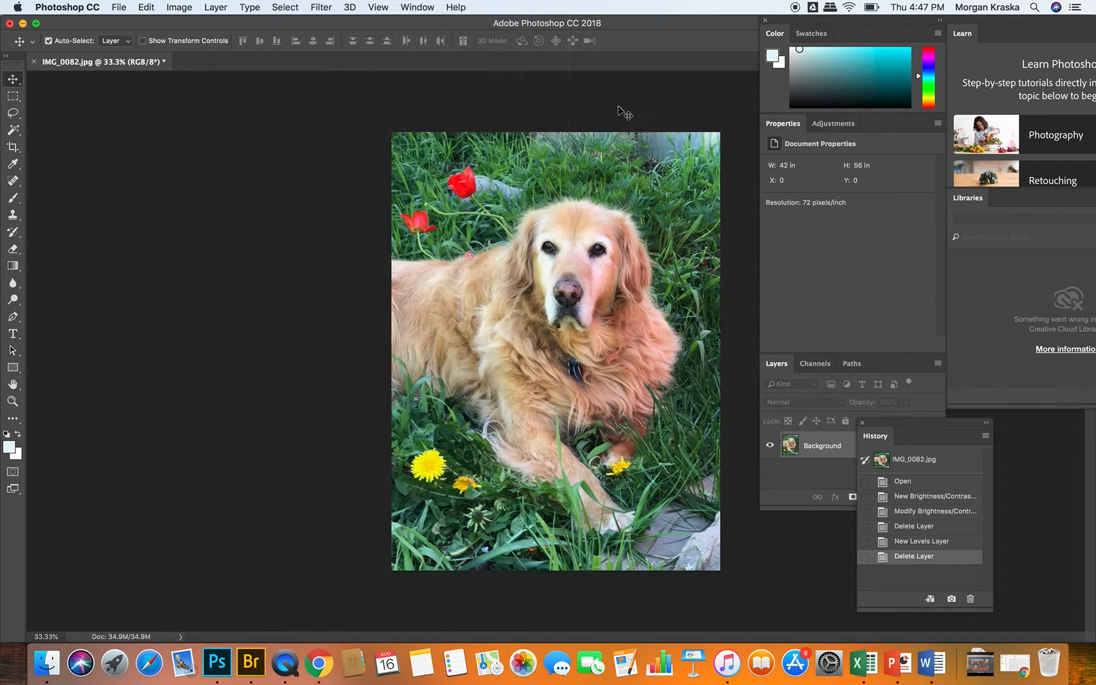
Step: Start a Curves adjustment directly on the Background layer and add an RGB curve point at input 206, output 206
left_click(180, 7)
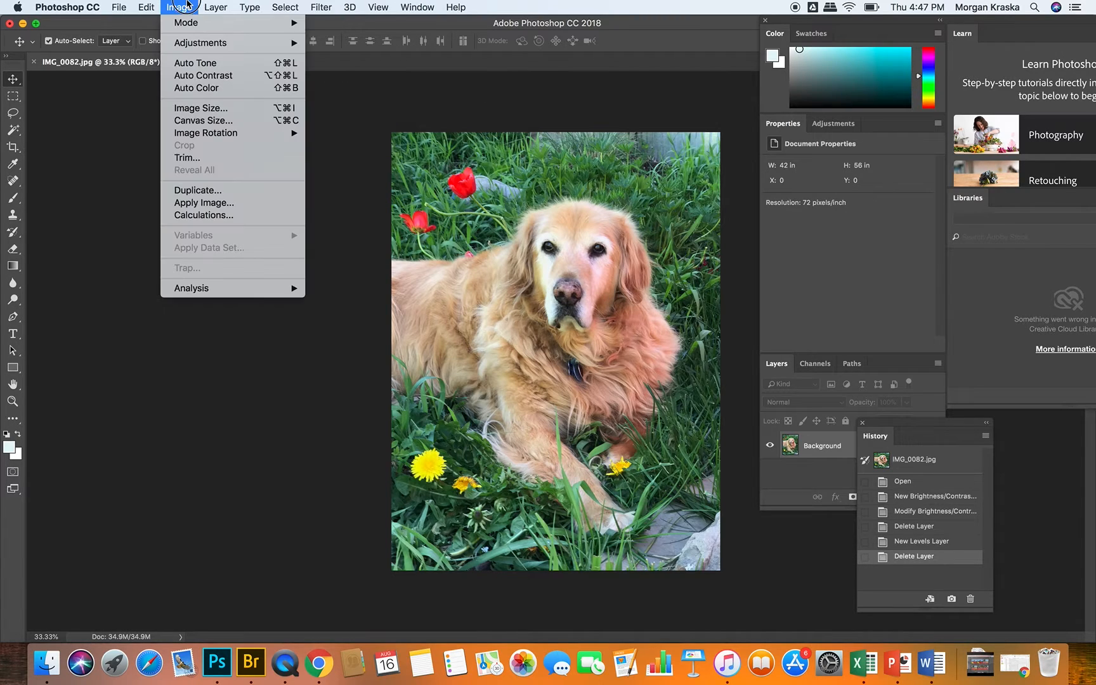
mouse_move(202, 42)
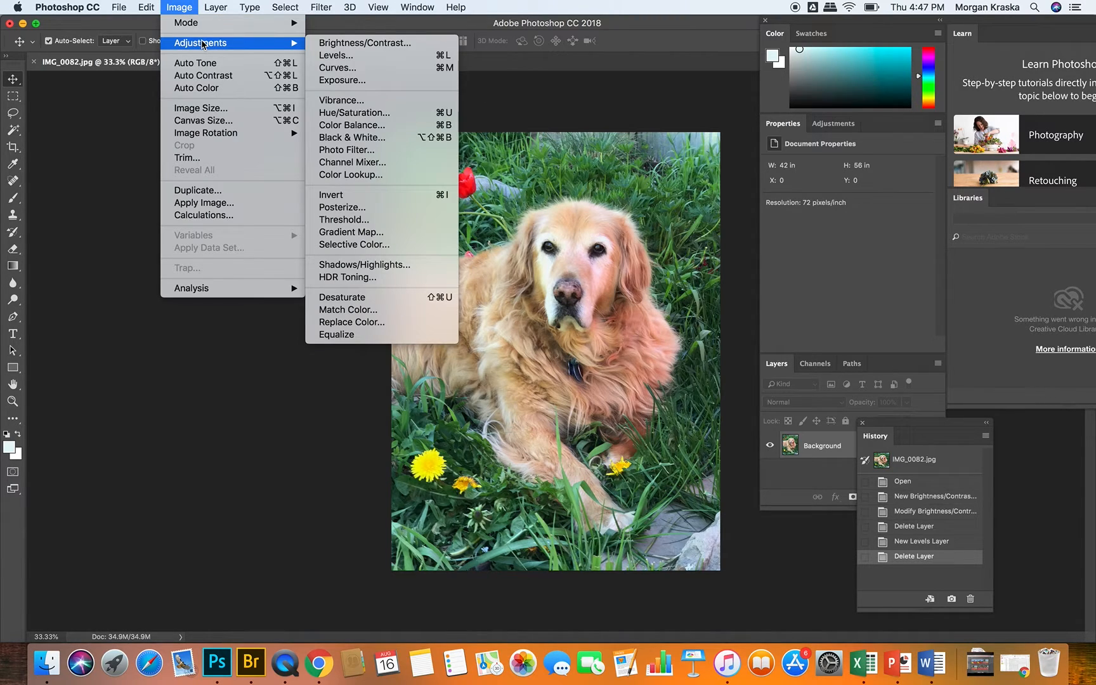
left_click(337, 67)
left_click_drag(567, 130, 966, 49)
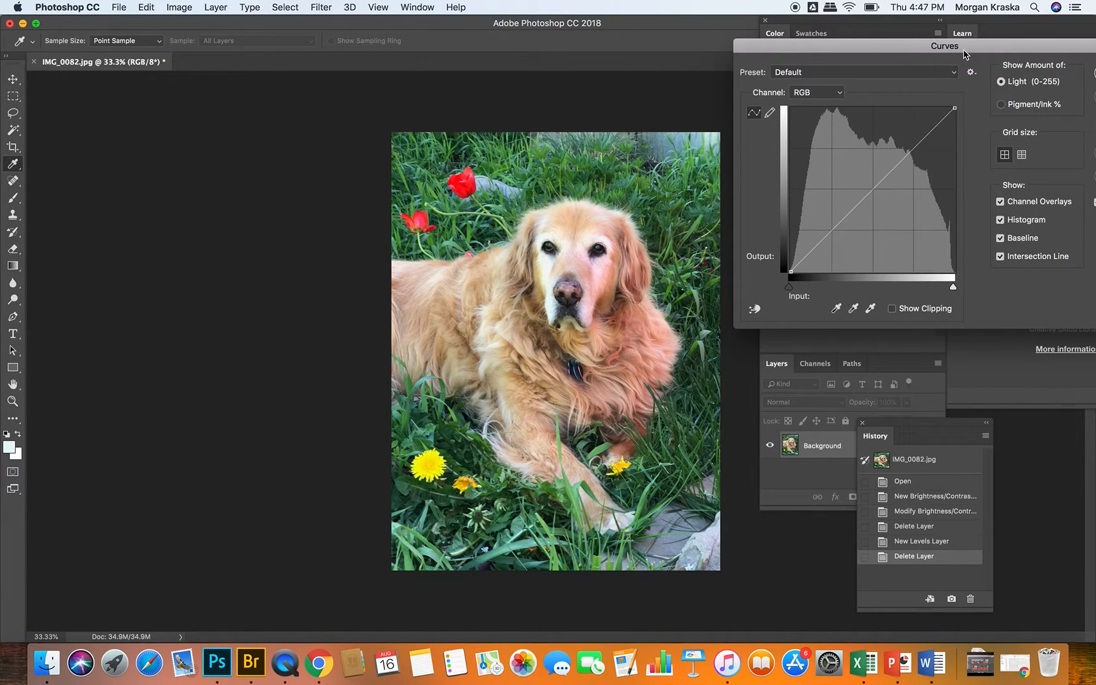
left_click(923, 139)
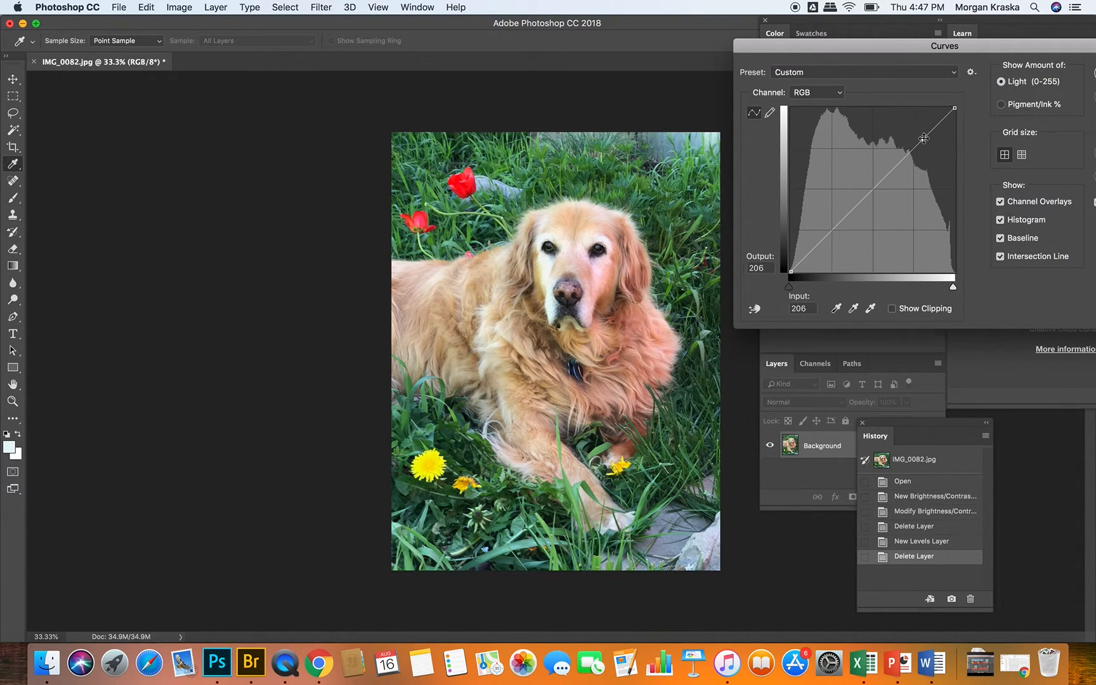
Step: Reshape the RGB curve with more points through the midtones and shadows, plus a highlight point at input 236, output 230
left_click_drag(904, 158, 904, 161)
left_click(874, 193)
left_click_drag(847, 219, 846, 222)
left_click(823, 245)
left_click(855, 204)
left_click_drag(853, 206, 805, 253)
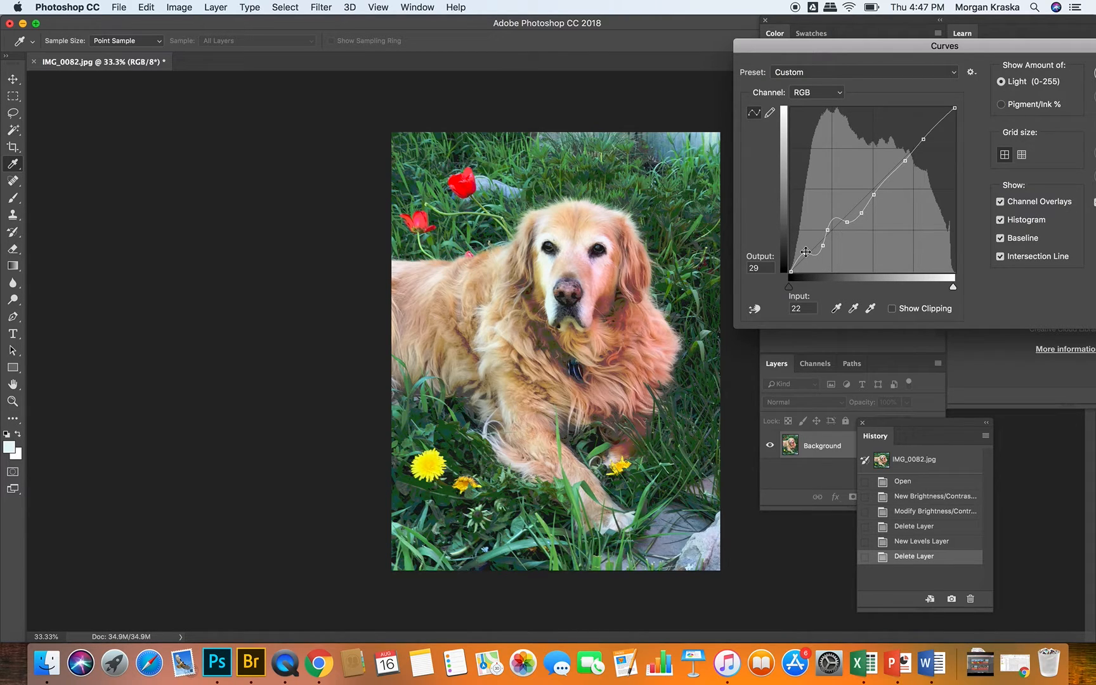
mouse_move(877, 48)
left_mouse_down()
mouse_move(810, 43)
mouse_move(865, 46)
left_mouse_up()
left_click_drag(904, 147, 878, 171)
left_click_drag(927, 114, 932, 120)
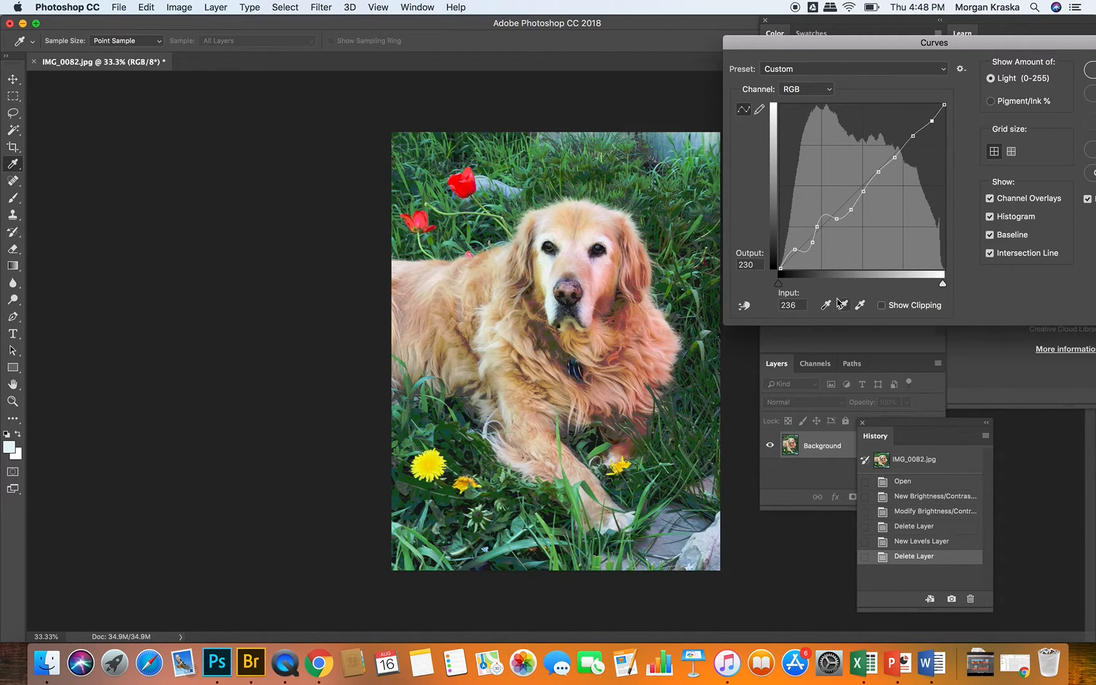
Step: Look through the available Curves presets and cancel the Curves adjustment on the Background layer
left_click(860, 305)
left_click(848, 69)
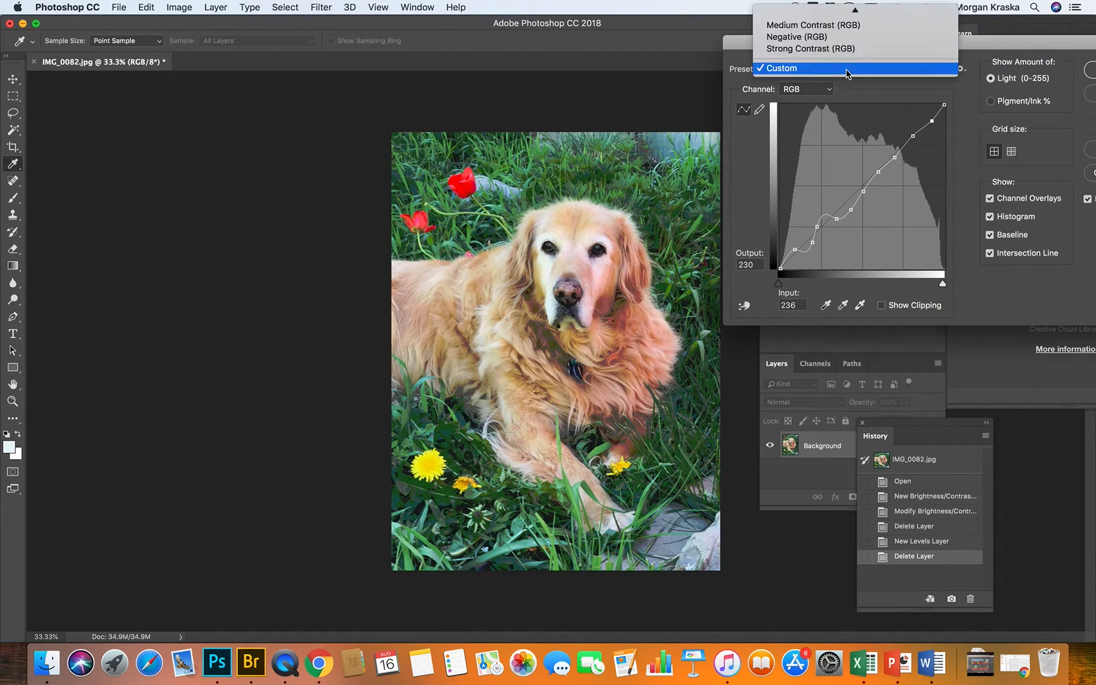
mouse_move(835, 9)
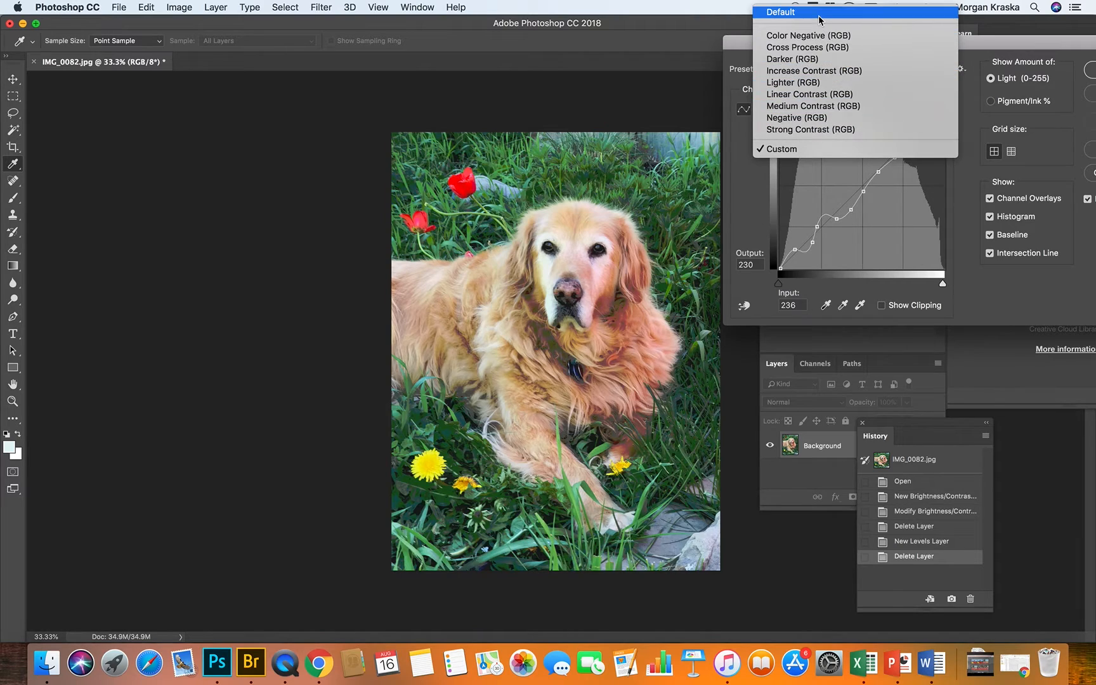
left_click(965, 189)
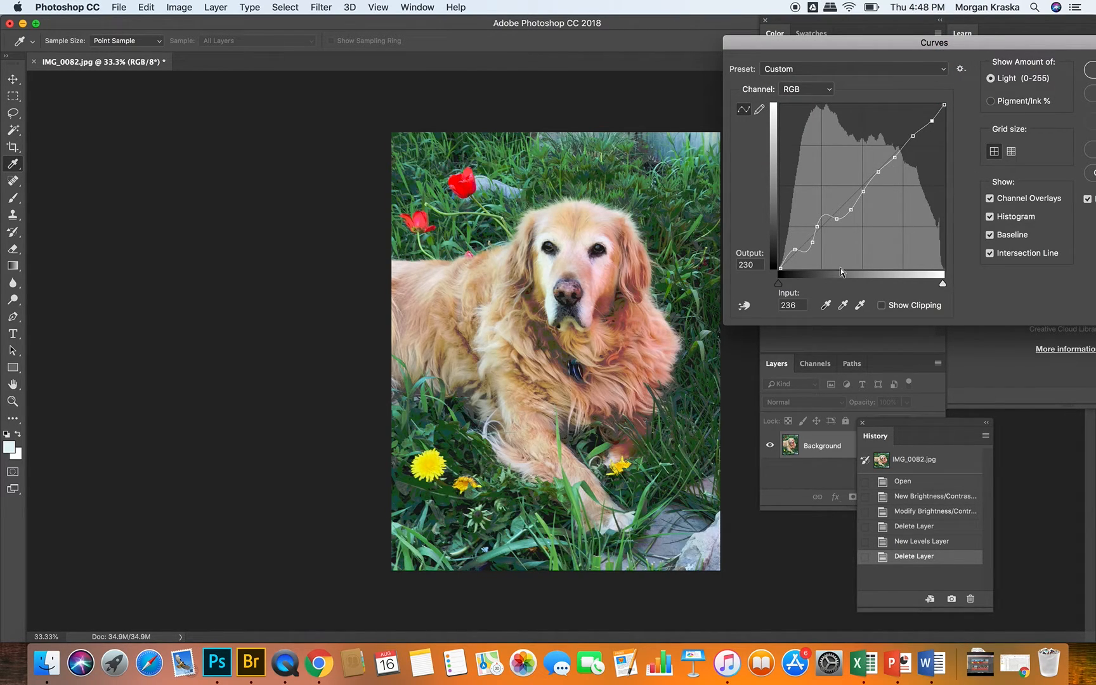
left_click_drag(902, 49, 839, 46)
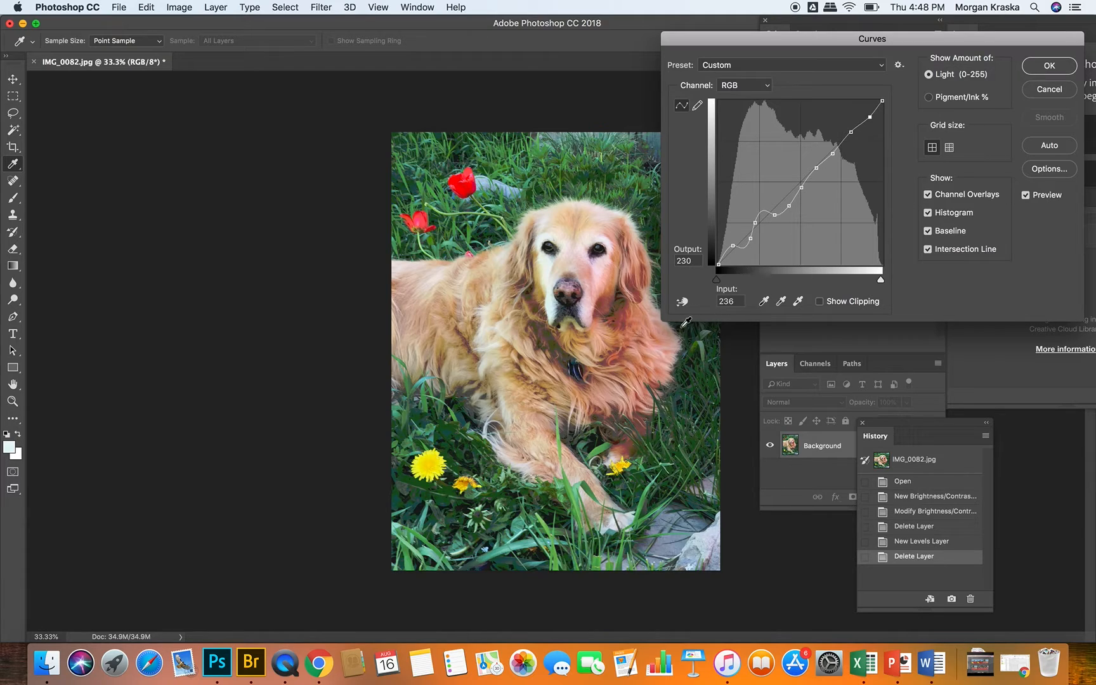
left_click(1051, 90)
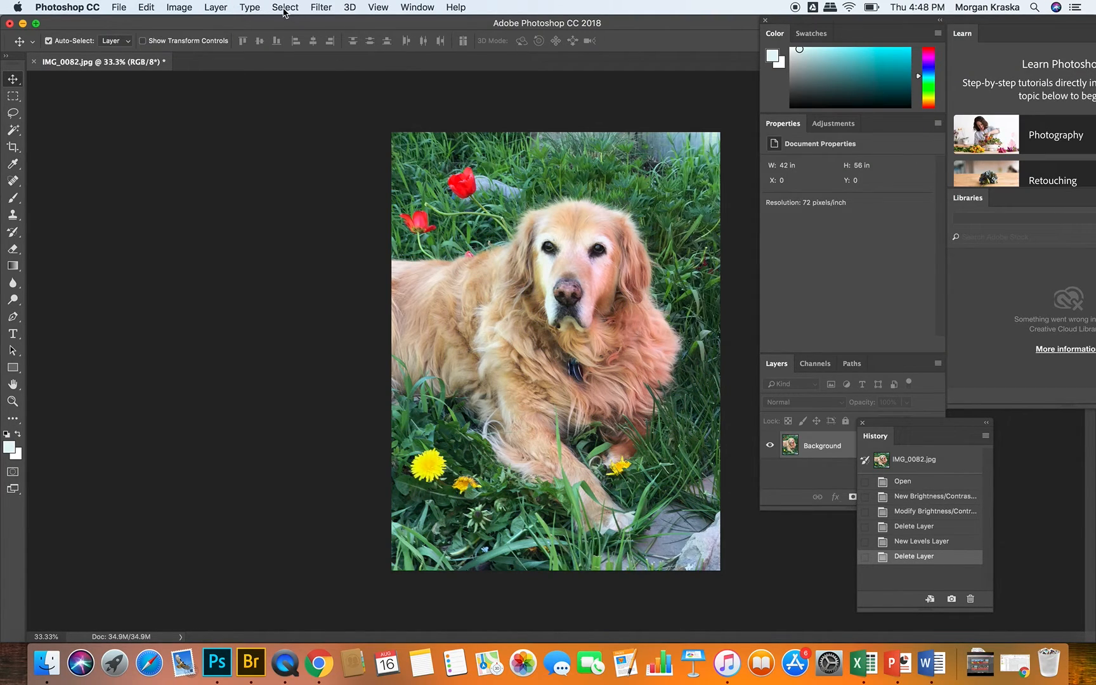
Step: Try an Exposure adjustment on the Background layer with exposure -0.03 and offset -0.0344, and discard it
left_click(180, 7)
mouse_move(204, 49)
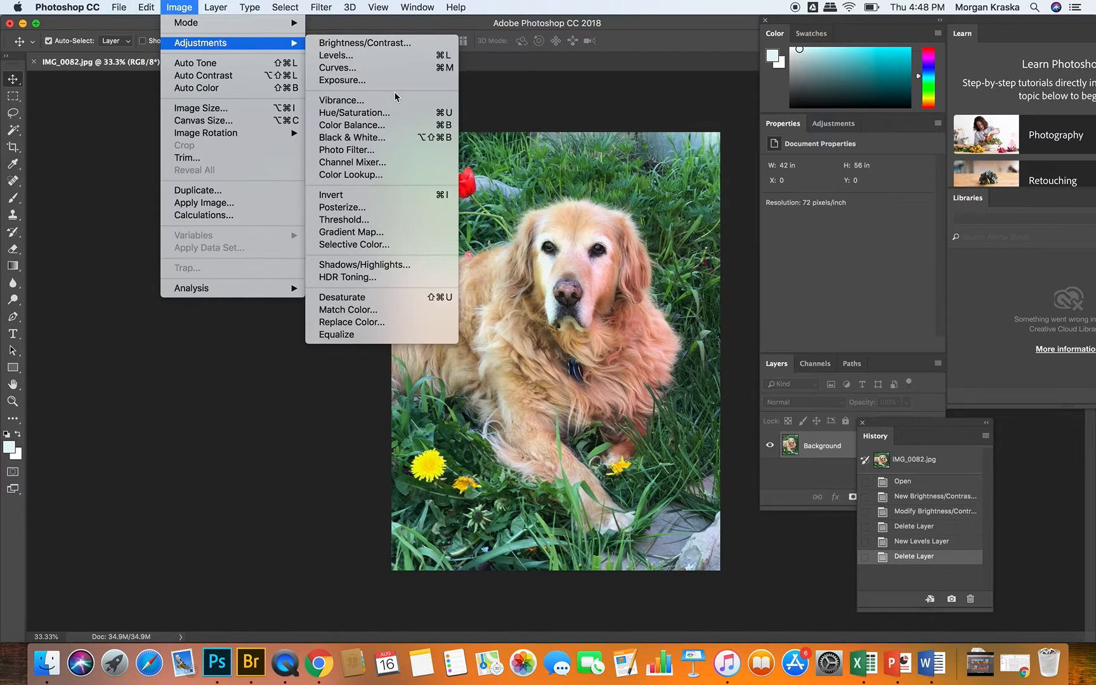
left_click(342, 80)
left_click_drag(559, 178, 850, 130)
left_click_drag(809, 191, 804, 226)
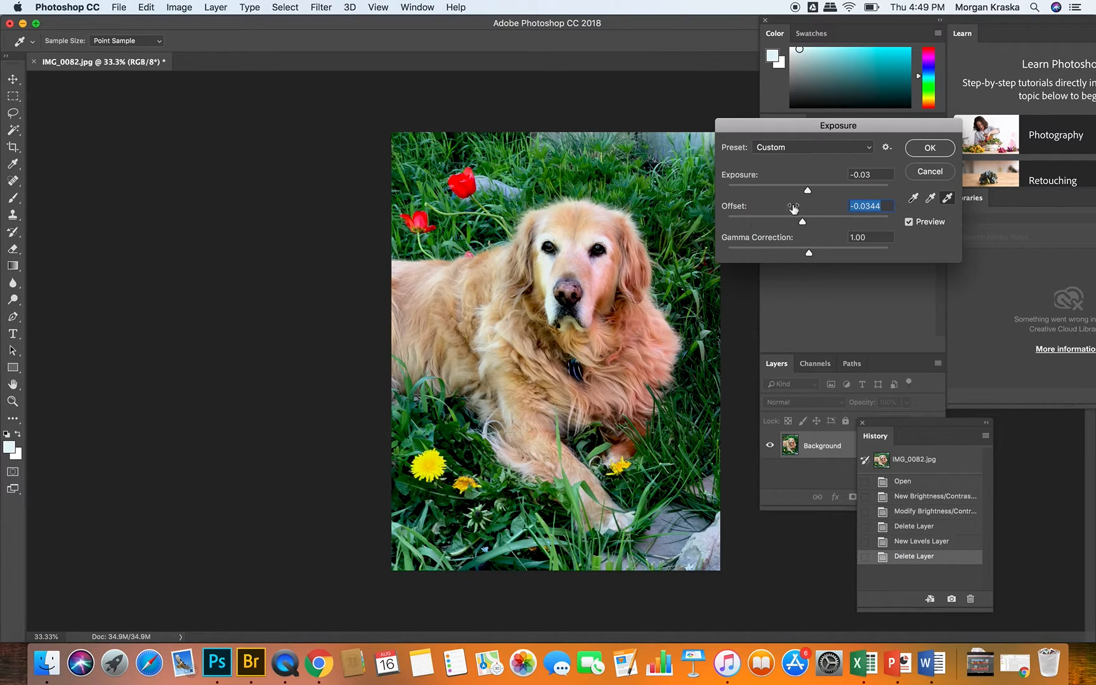
left_click(930, 172)
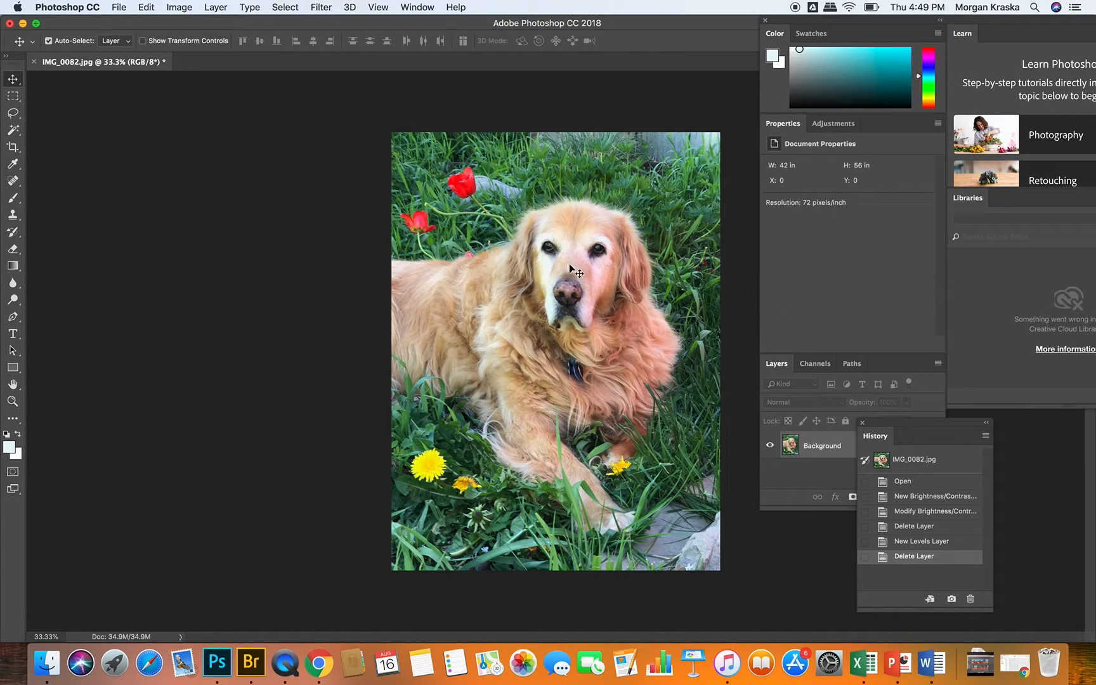
Step: Apply a Levels adjustment directly to the Background layer with input levels 27, 1.10 and 239
left_click(174, 7)
mouse_move(194, 43)
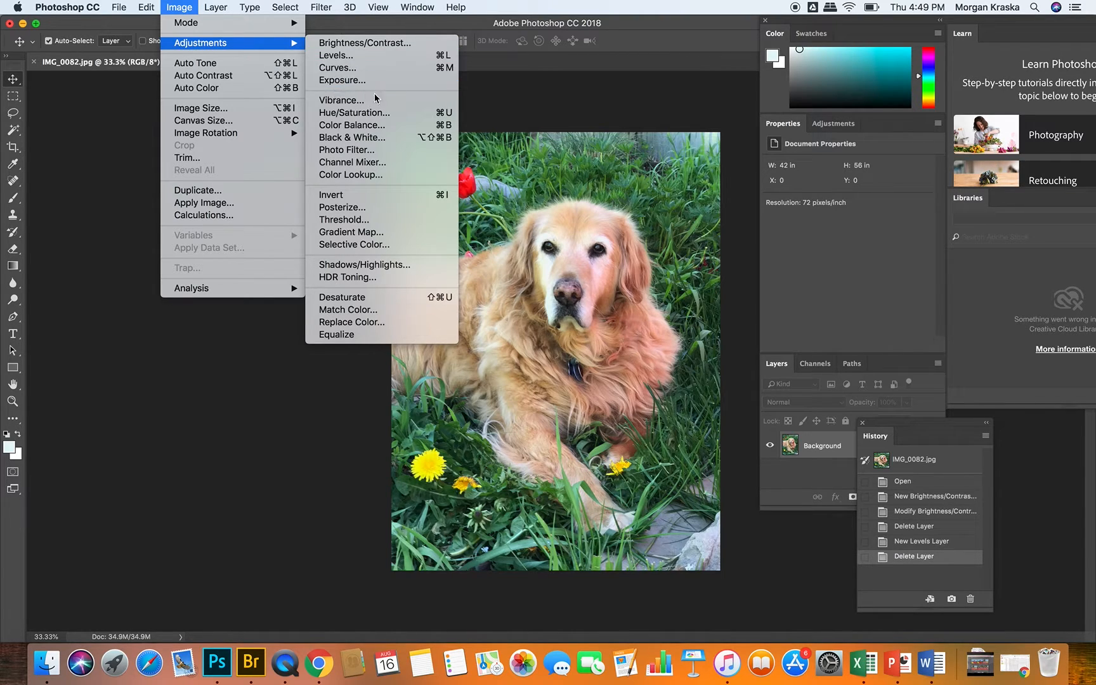
left_click(340, 55)
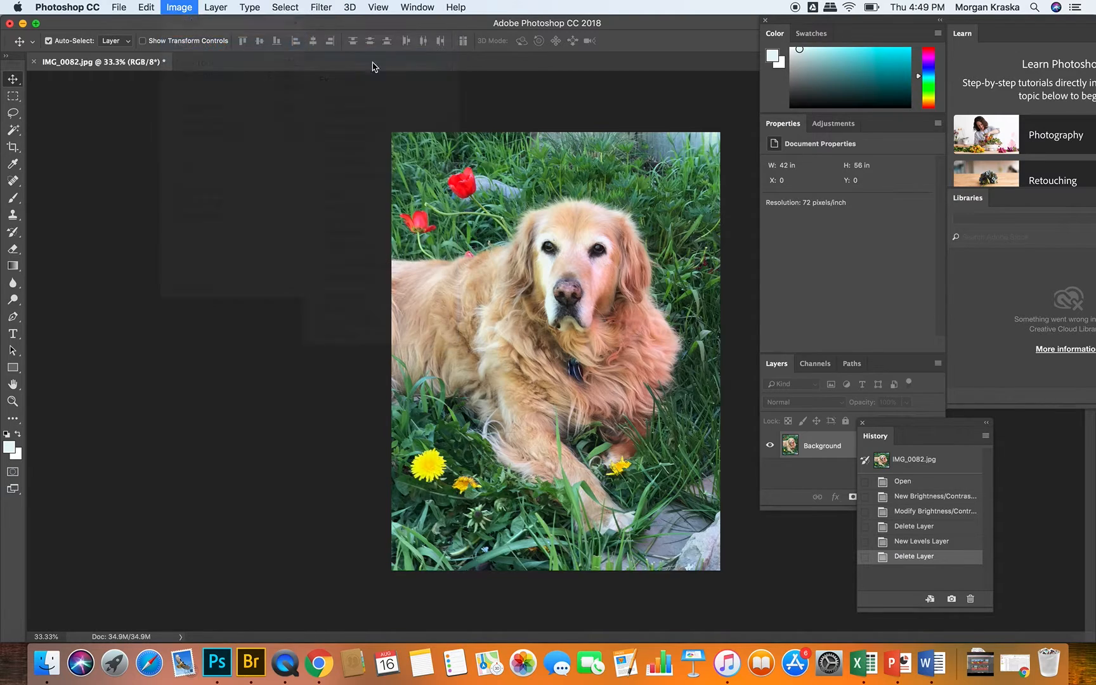
left_click_drag(794, 209, 813, 204)
left_click_drag(958, 205, 949, 209)
mouse_move(879, 208)
left_mouse_down()
mouse_move(866, 208)
mouse_move(875, 209)
left_mouse_up()
left_click(1008, 81)
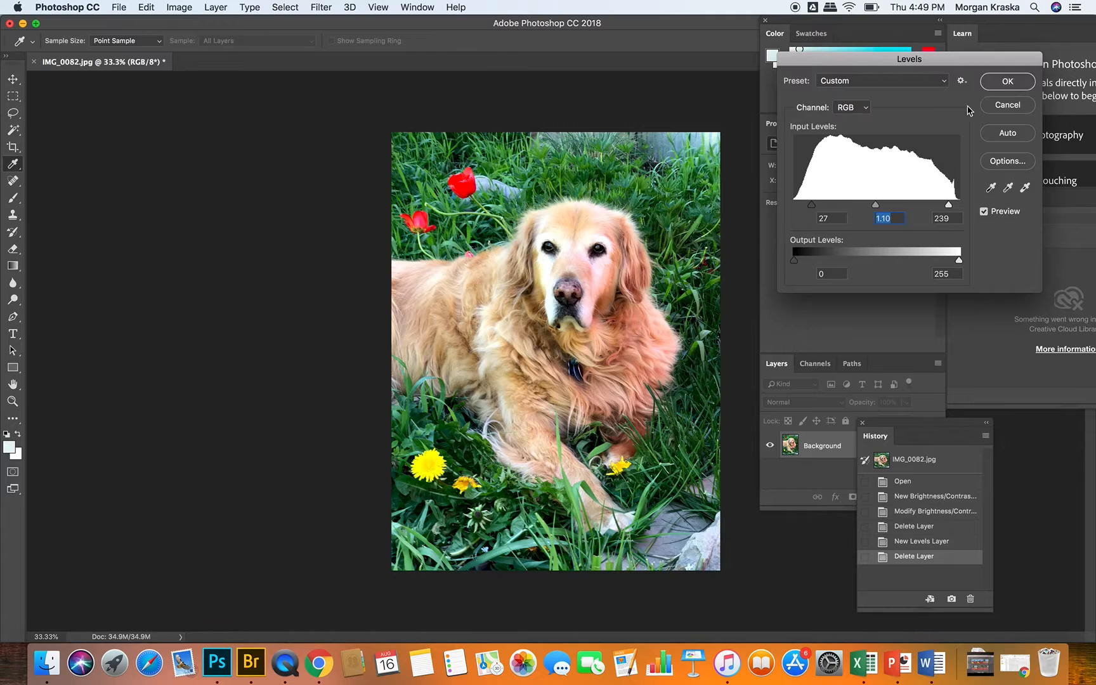
Step: Try a Vibrance adjustment, testing vibrance at -100 and -2 and saturation at +59 and -2, and discard it
left_click(177, 8)
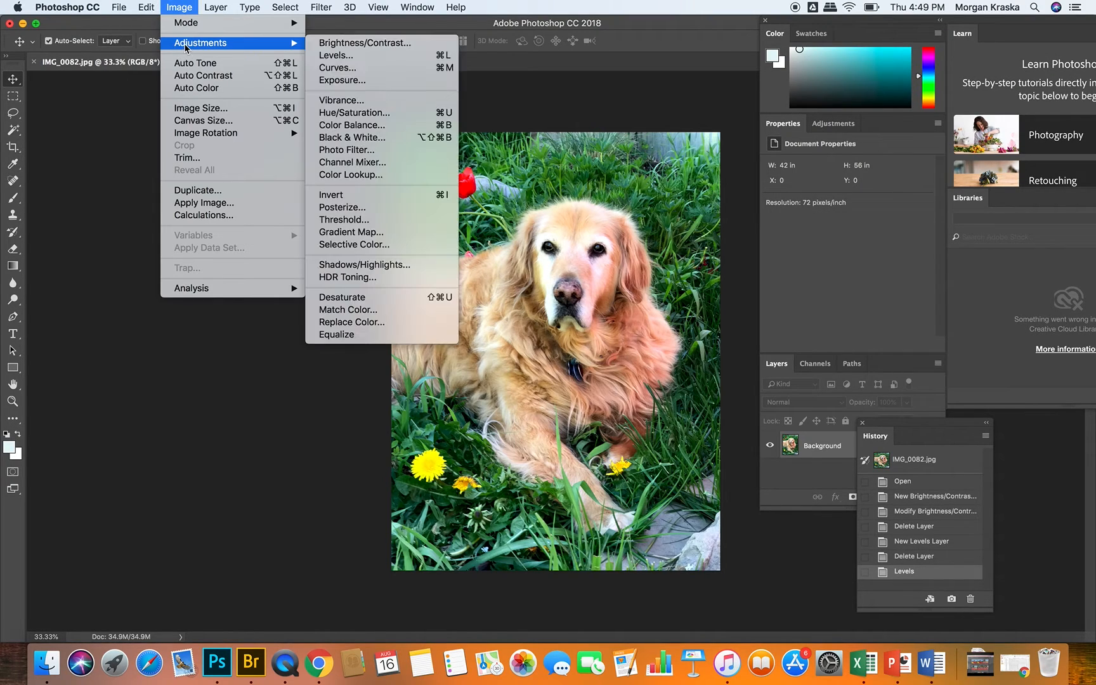
left_click(361, 102)
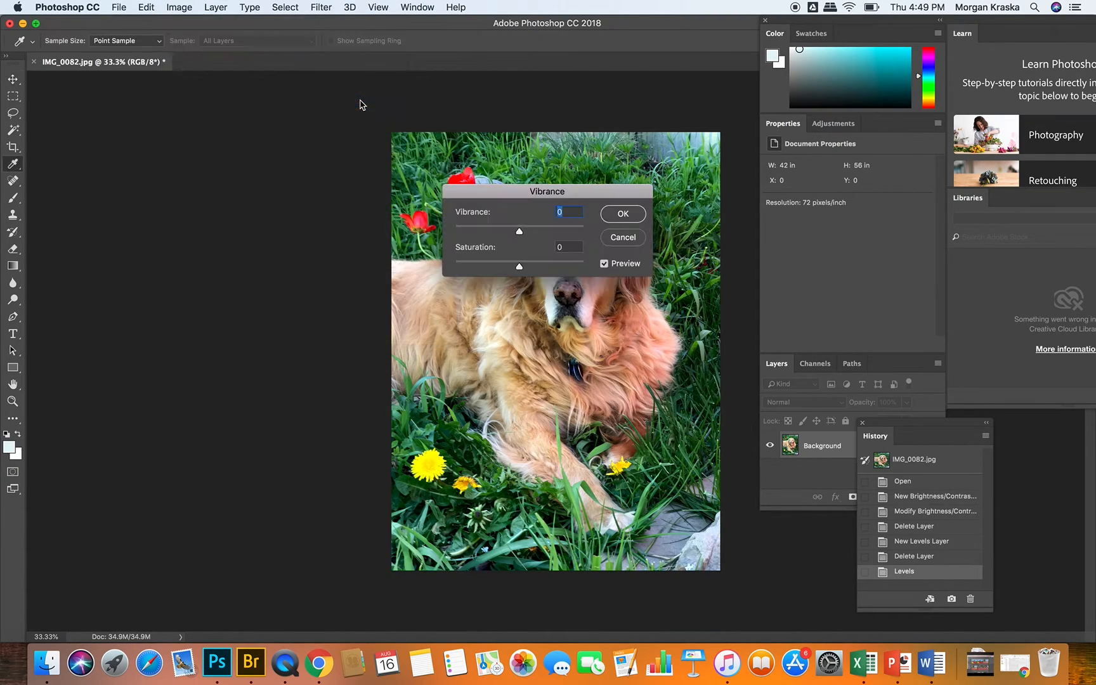
left_click_drag(512, 193, 745, 160)
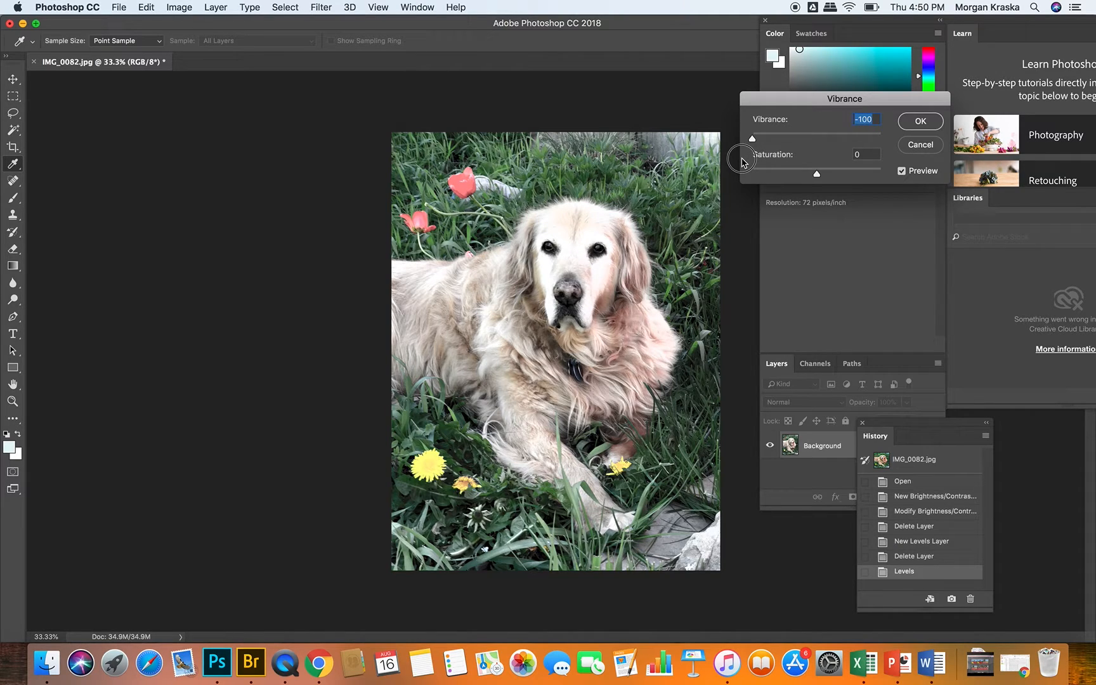
left_click_drag(743, 162, 854, 173)
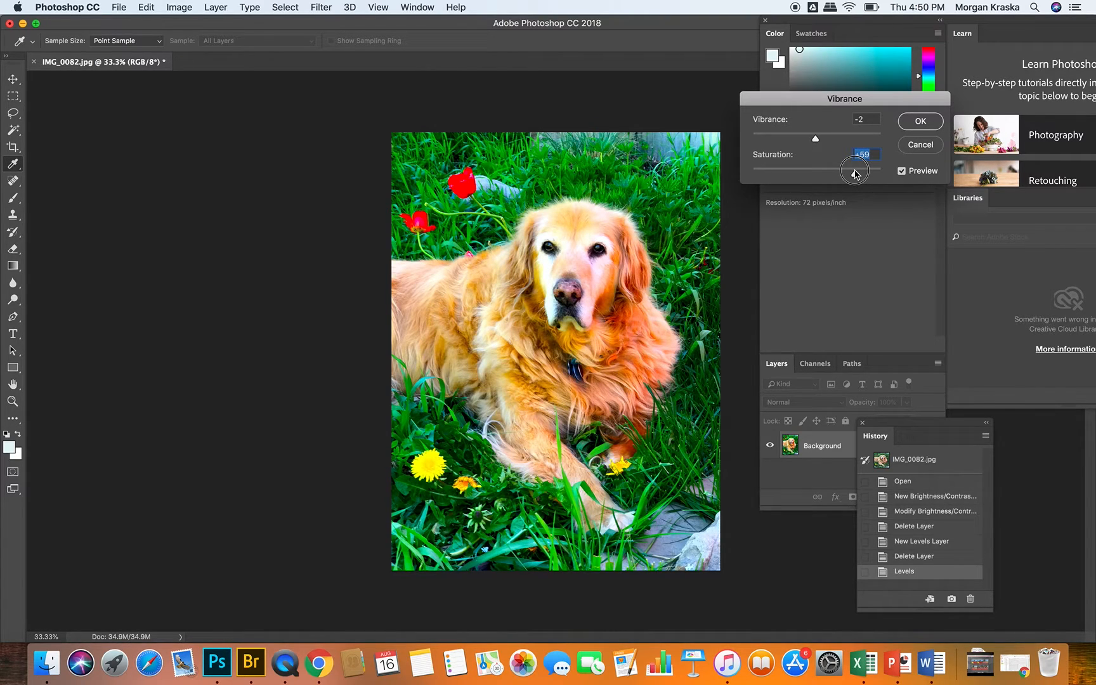
left_click_drag(855, 174, 817, 188)
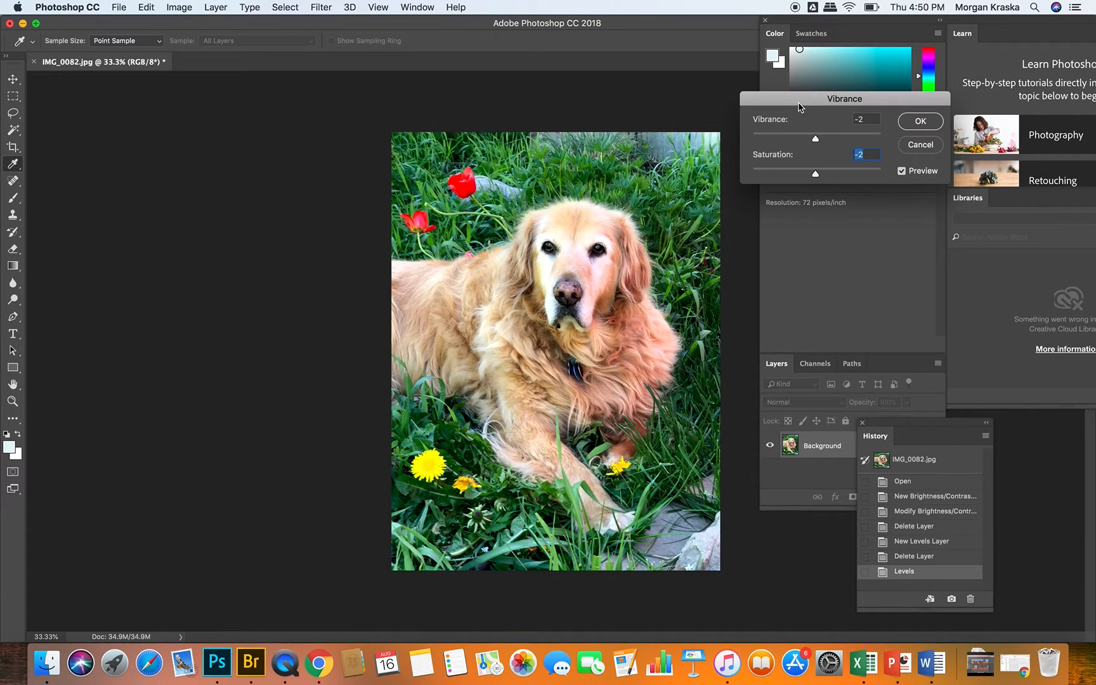
left_click(913, 145)
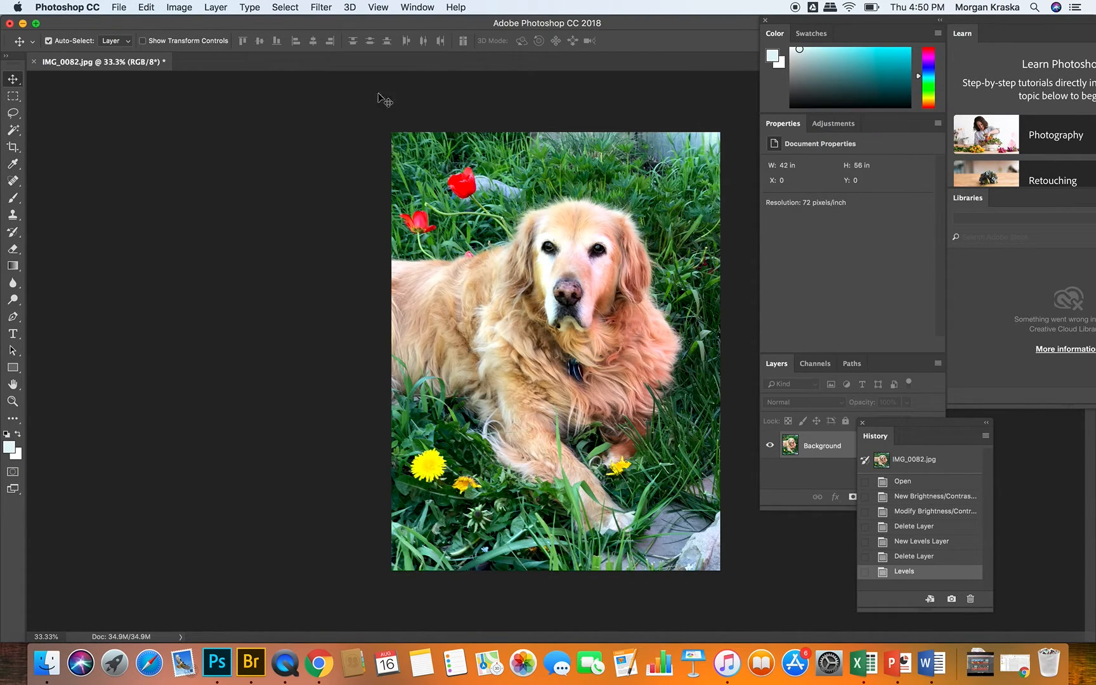
Step: Try a Hue/Saturation adjustment on the Master range, testing saturation at +65 and ending at hue -1, saturation -4, lightness -4
left_click(171, 7)
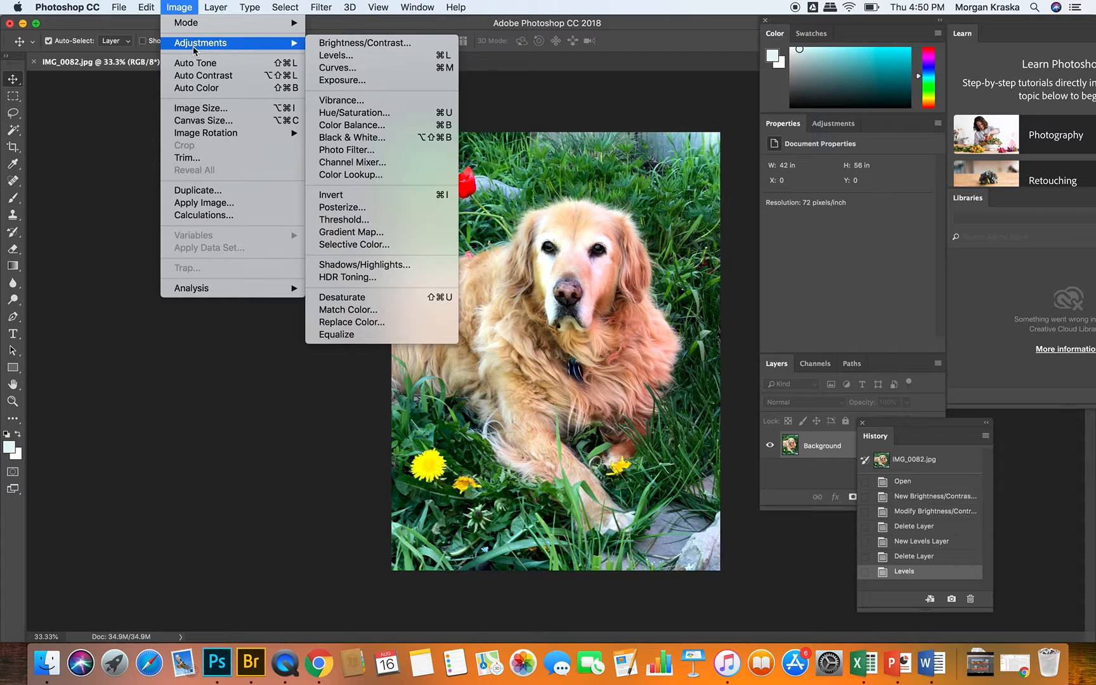
left_click(374, 112)
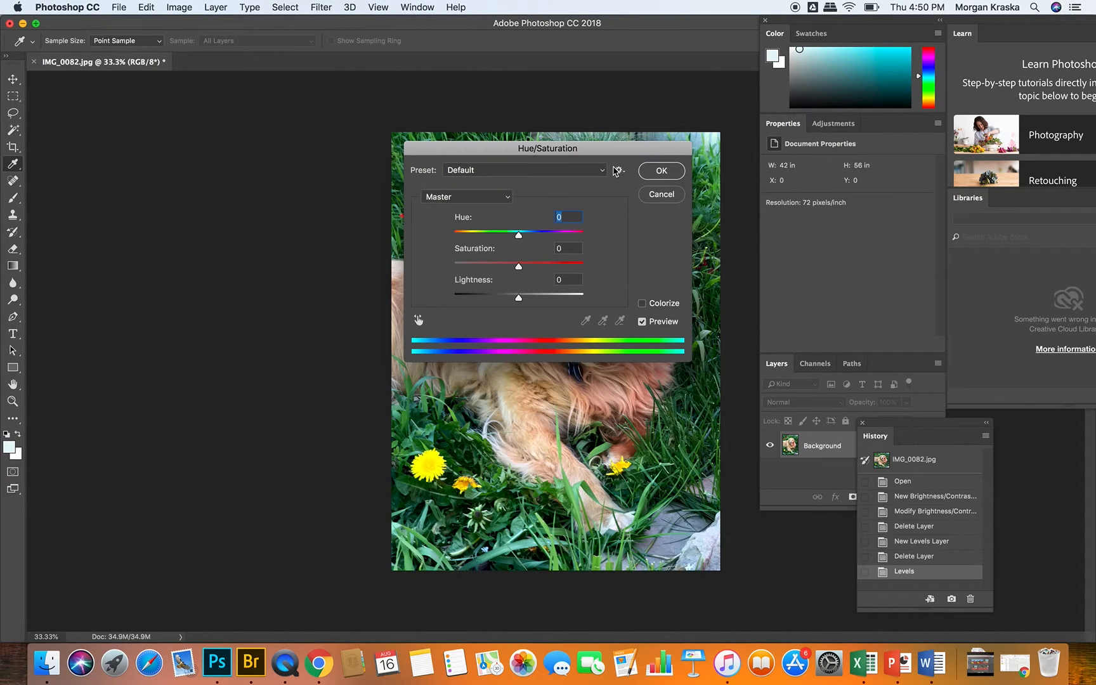
left_click_drag(574, 148, 929, 125)
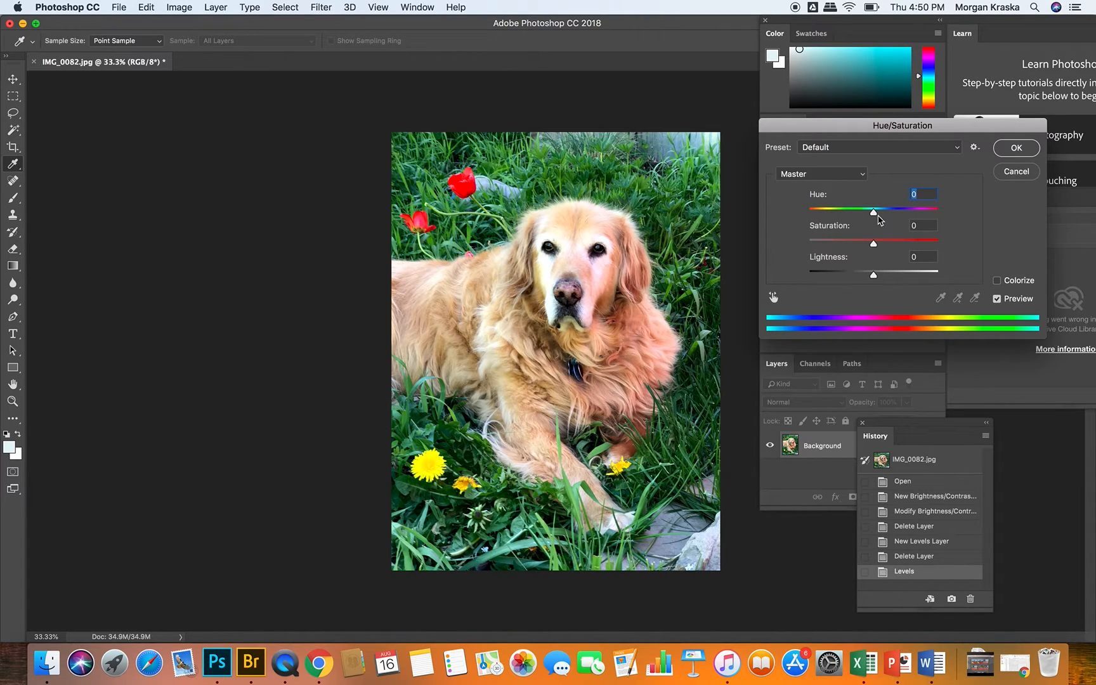
left_click_drag(875, 215, 917, 247)
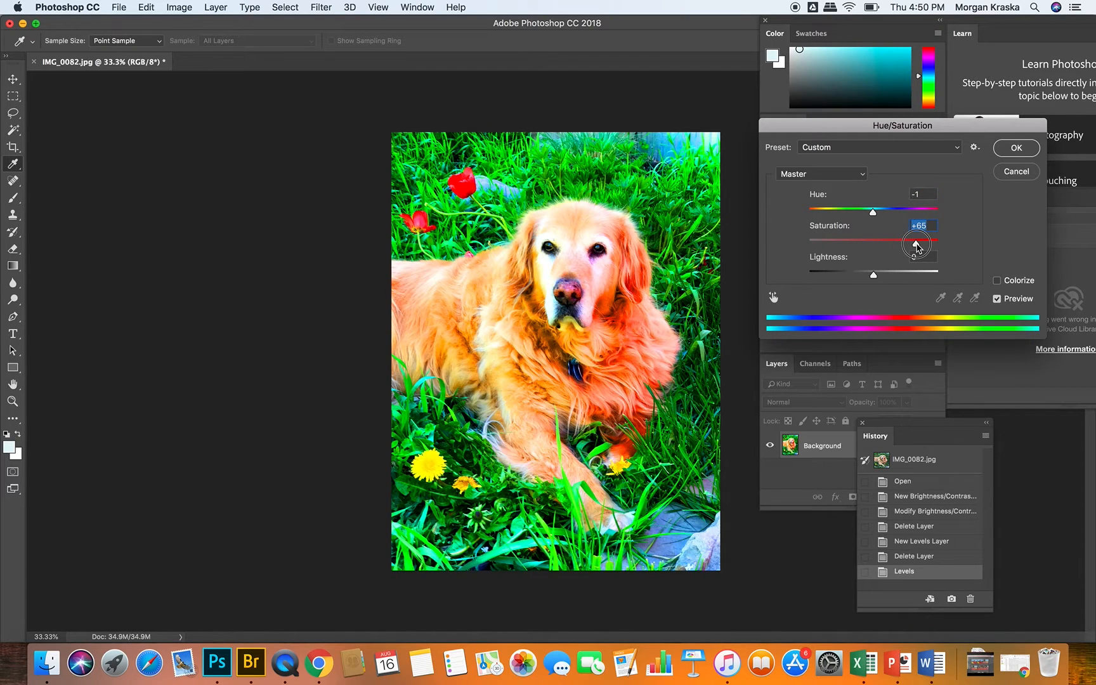
left_click_drag(917, 246, 871, 275)
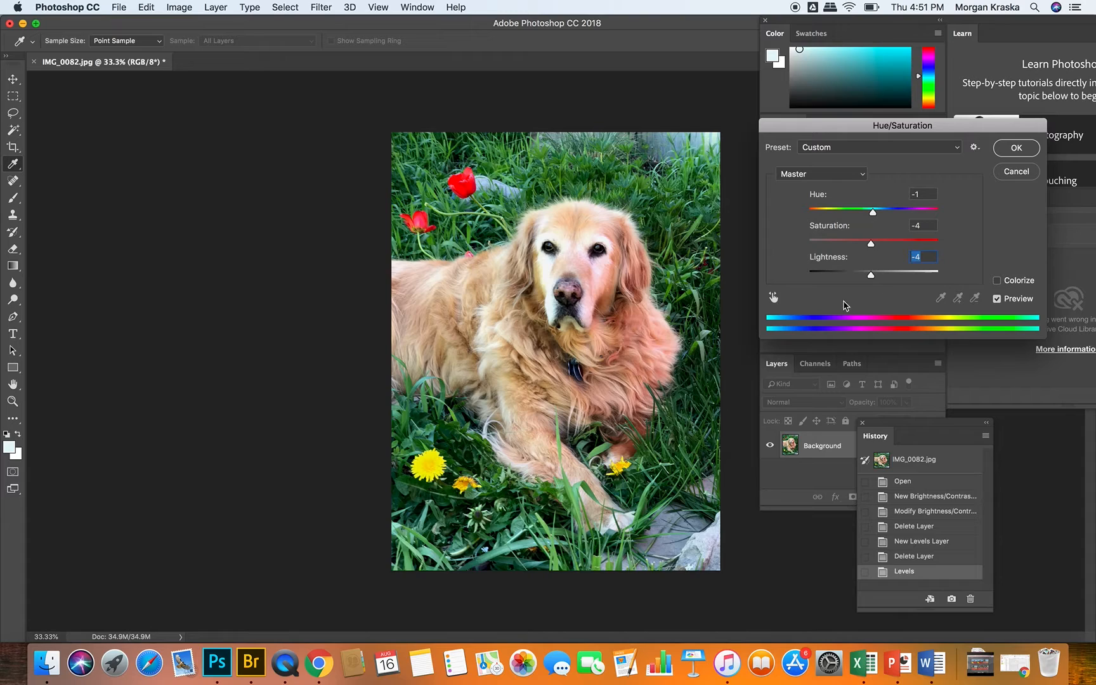
Step: Target the Reds by sampling the tulip, test hue -17 and -3 with saturation +19, -100 and -2, and discard the Hue/Saturation adjustment
left_click(773, 298)
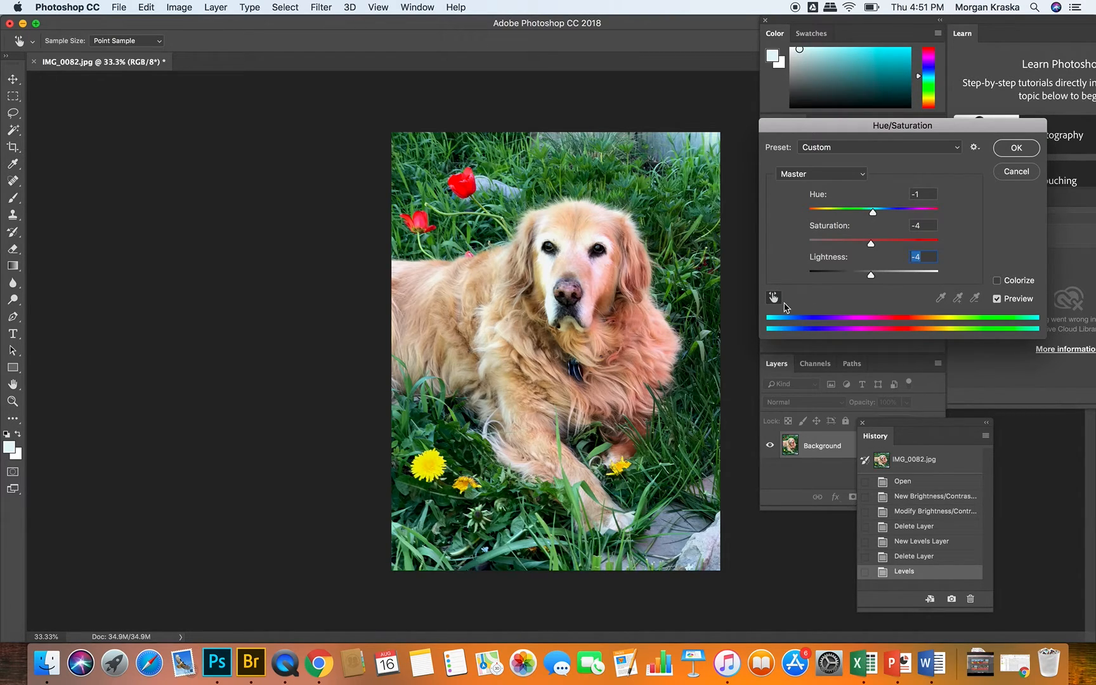
left_click(465, 189)
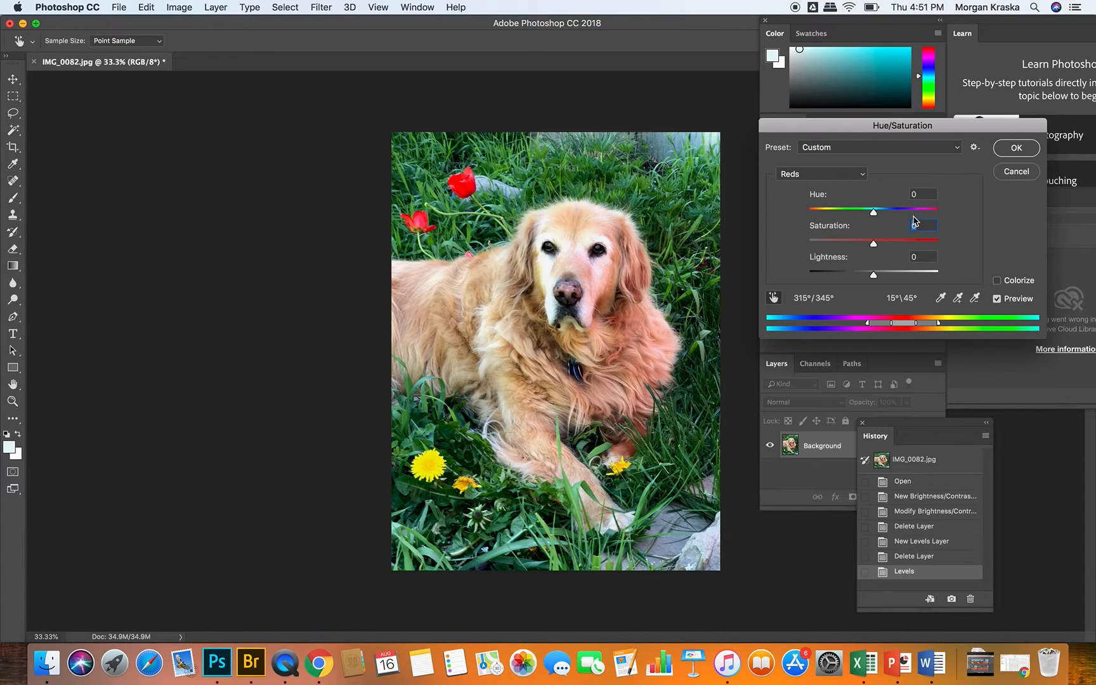
mouse_move(873, 212)
left_mouse_down()
mouse_move(912, 211)
mouse_move(808, 222)
mouse_move(864, 213)
left_mouse_up()
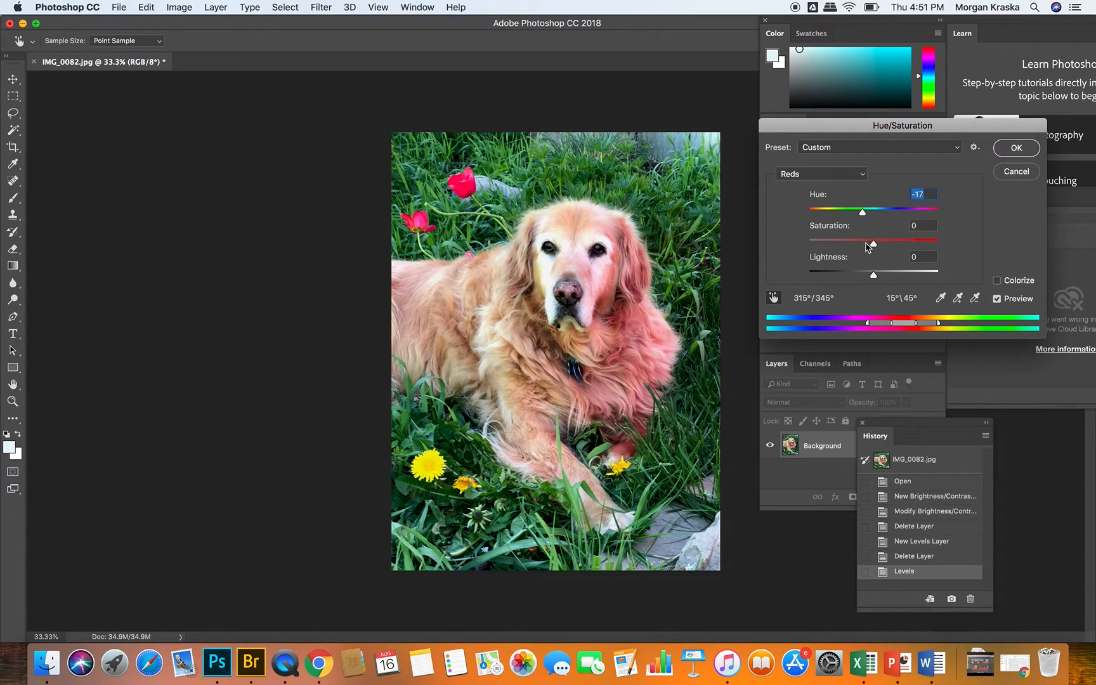
left_click_drag(864, 217, 886, 244)
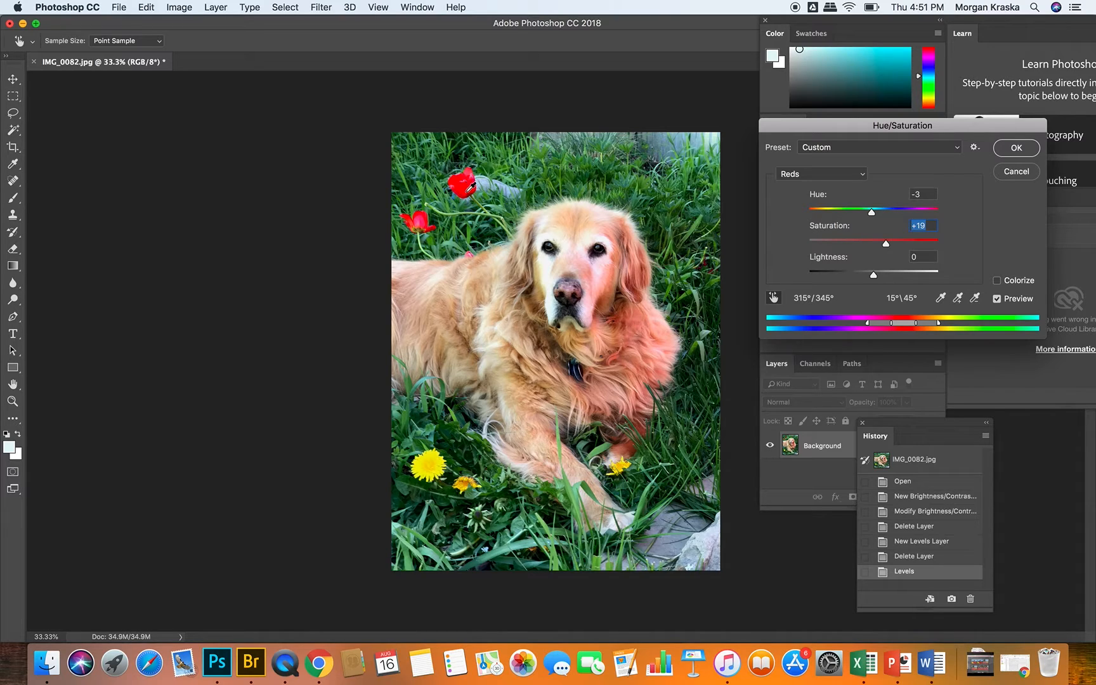
left_click_drag(886, 243, 793, 259)
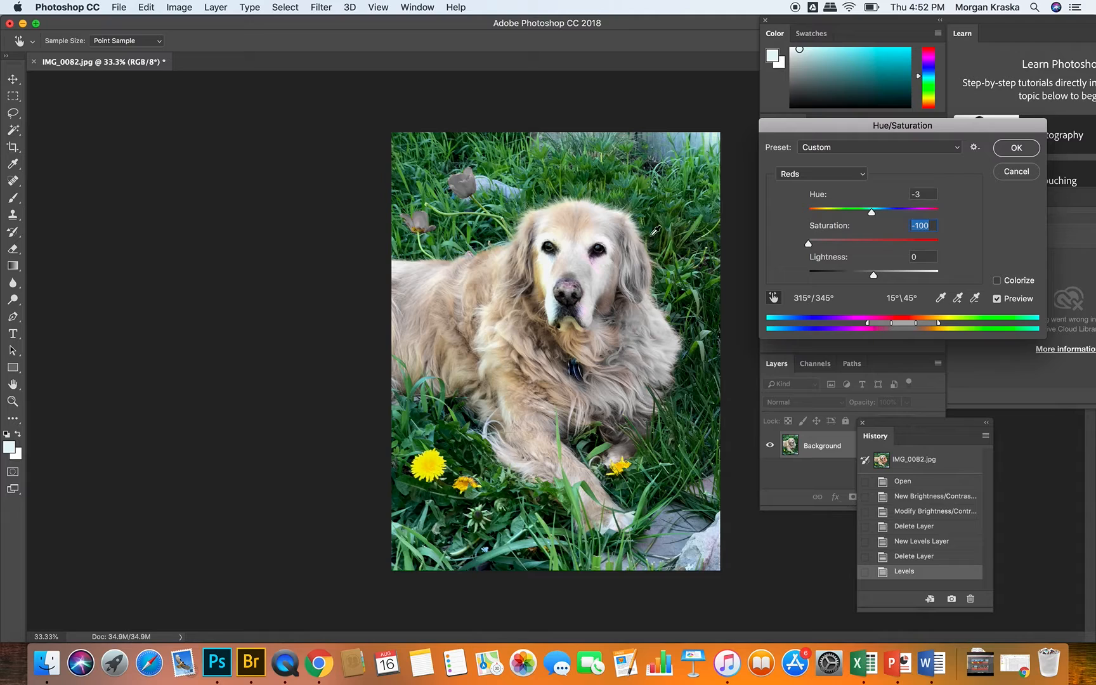
left_click_drag(808, 242, 872, 241)
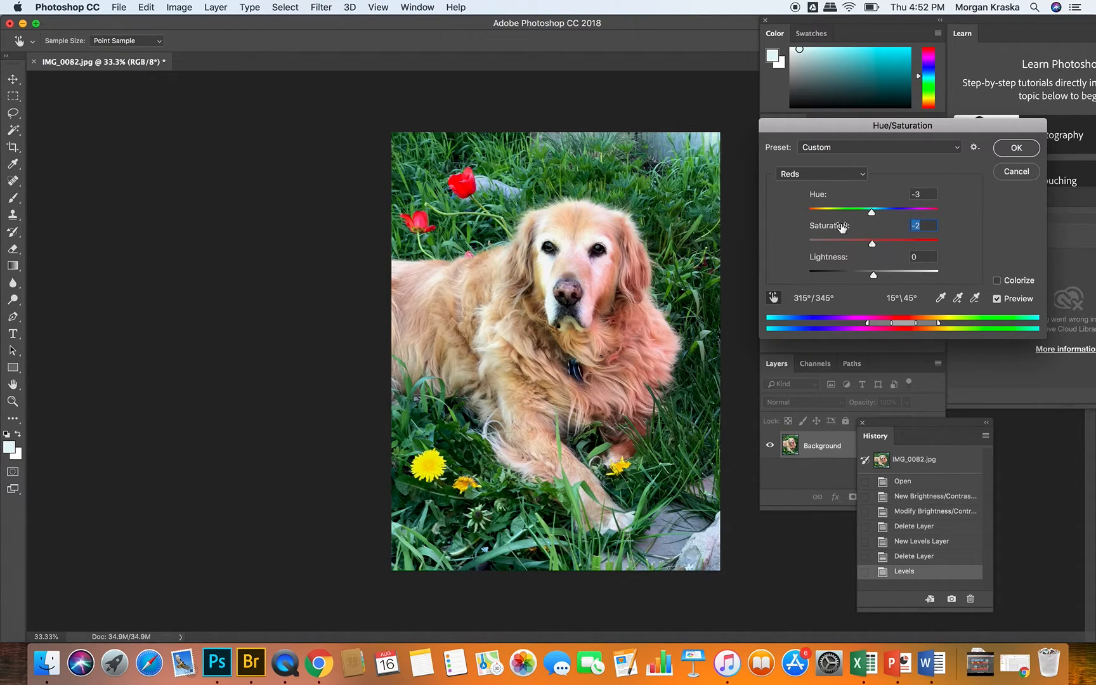
left_click(1016, 171)
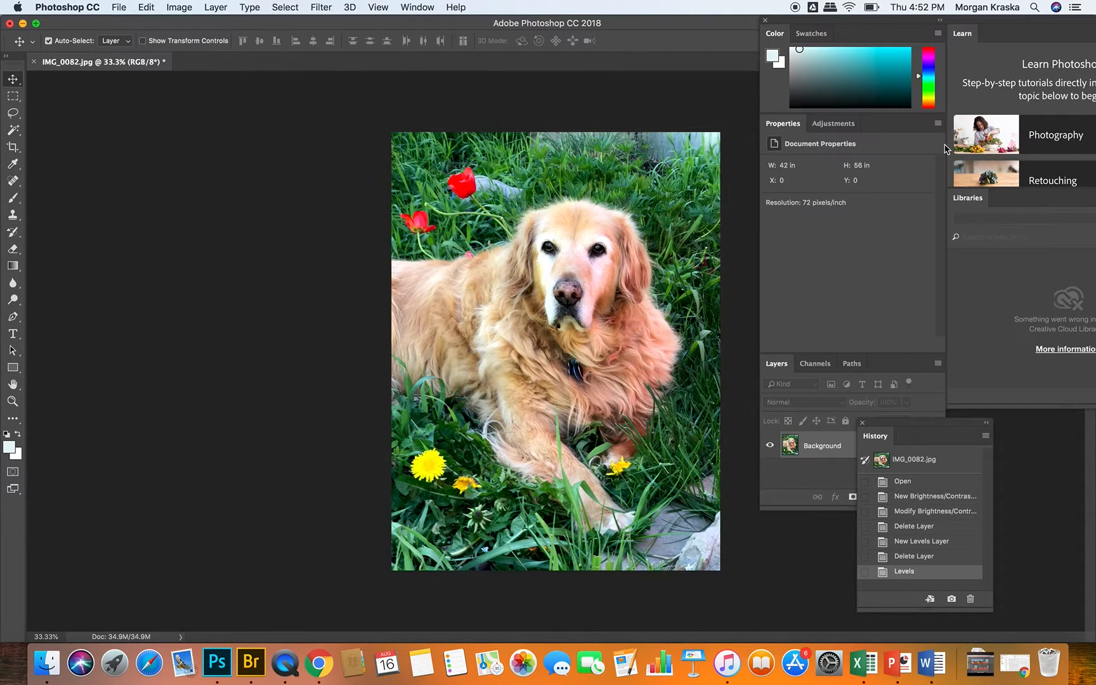
Step: Try a Black & White adjustment on the photo, testing the Infrared, Lighter and Maximum Black presets
left_click(178, 7)
mouse_move(194, 44)
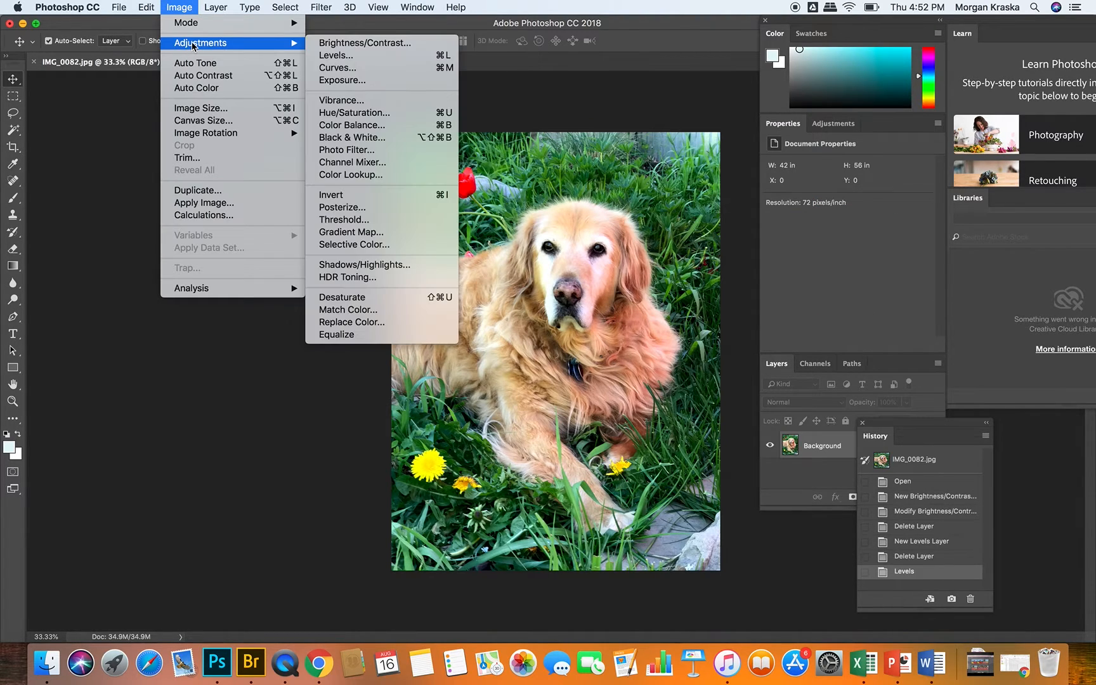
left_click(379, 139)
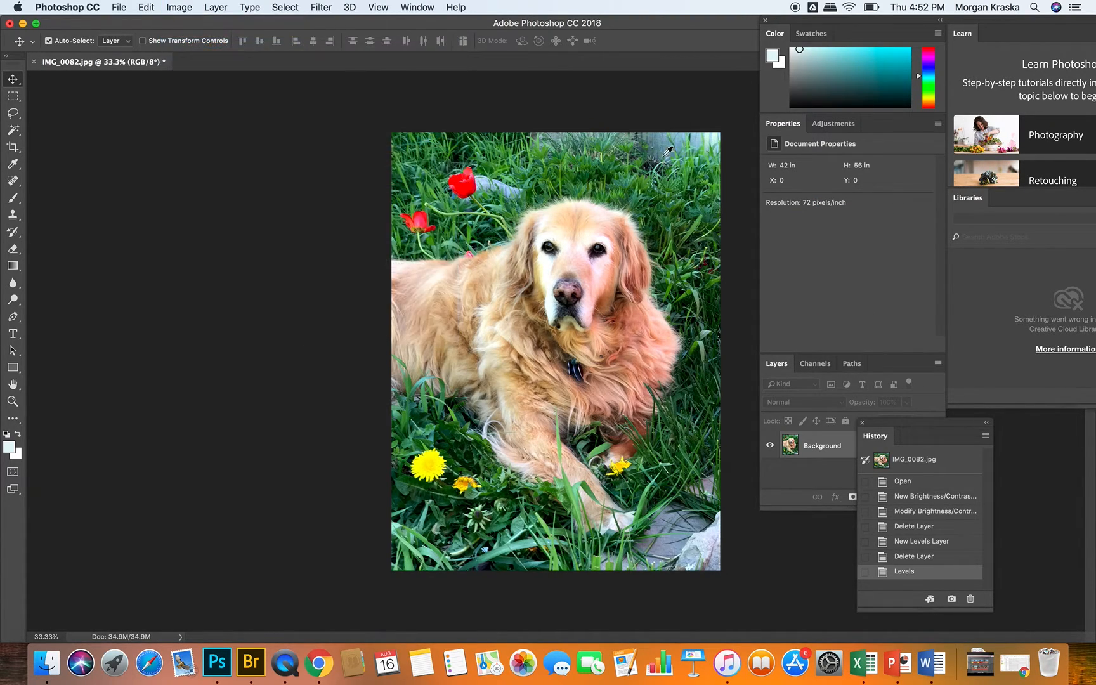
left_click_drag(606, 113, 920, 99)
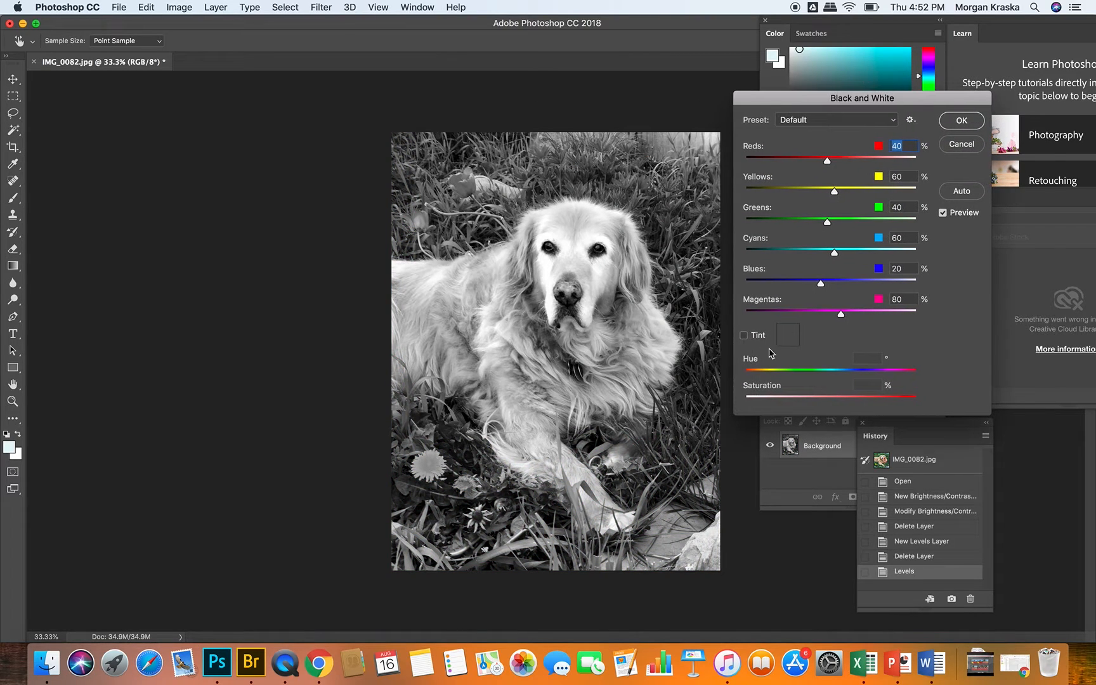
left_click(850, 120)
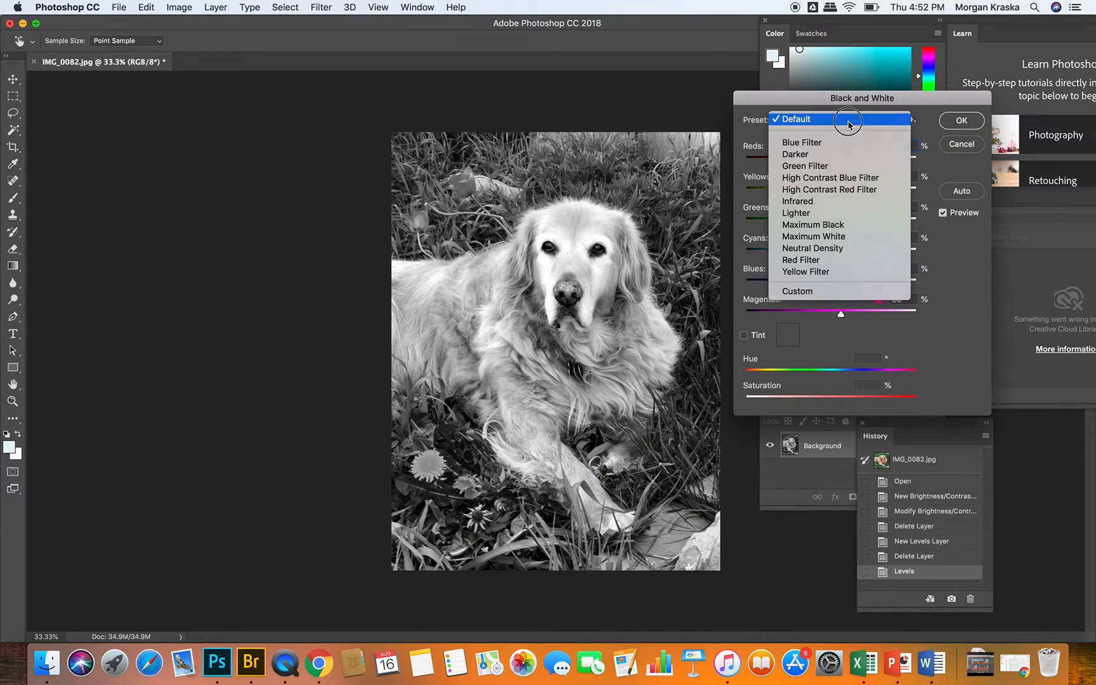
left_click(818, 201)
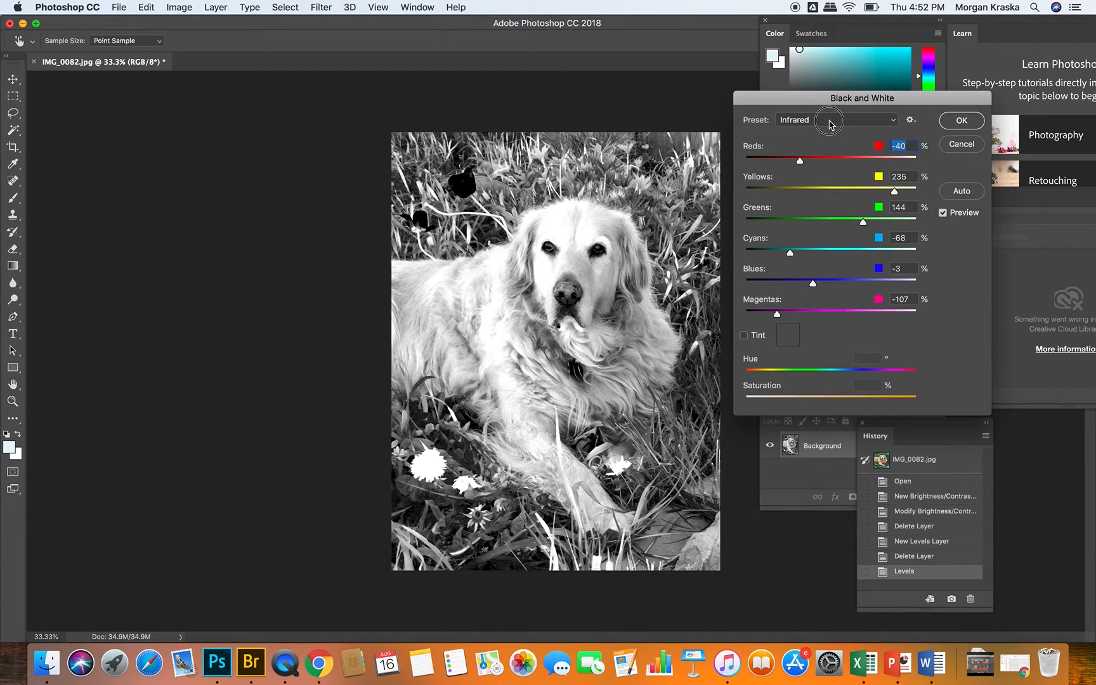
left_click(830, 124)
left_click(828, 132)
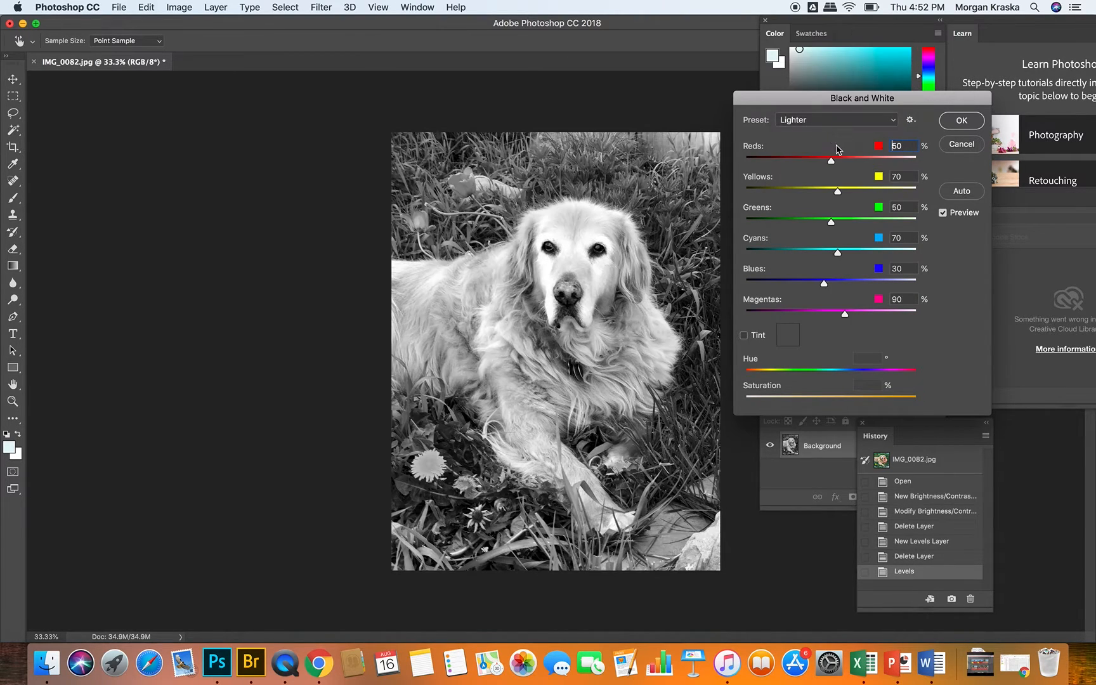
left_click(828, 125)
left_click(828, 133)
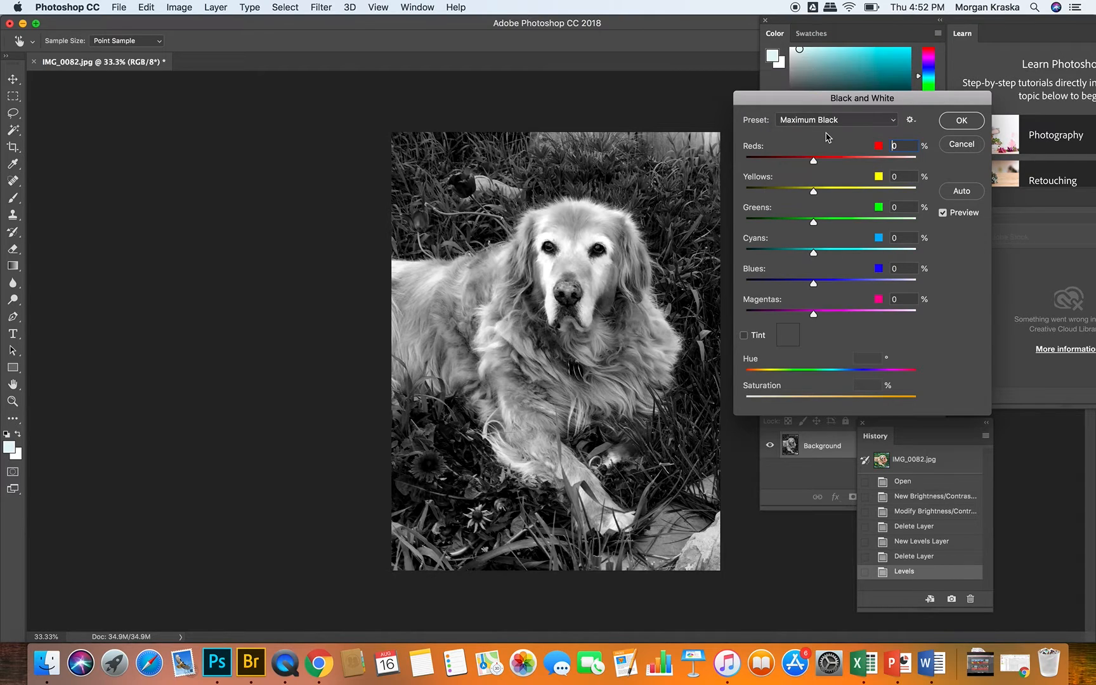
Step: Test the Green Filter preset with Reds at 95, Yellows at 100 and Greens at 79, and discard the Black & White adjustment
left_click(826, 131)
left_click(824, 124)
left_click(815, 118)
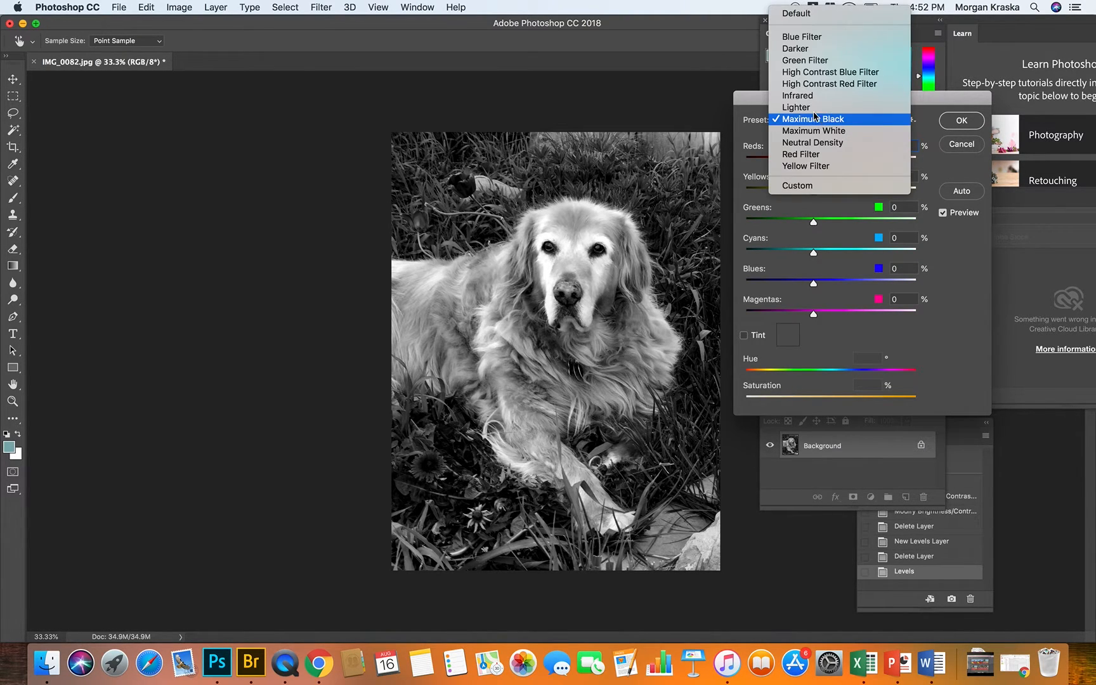
left_click(809, 61)
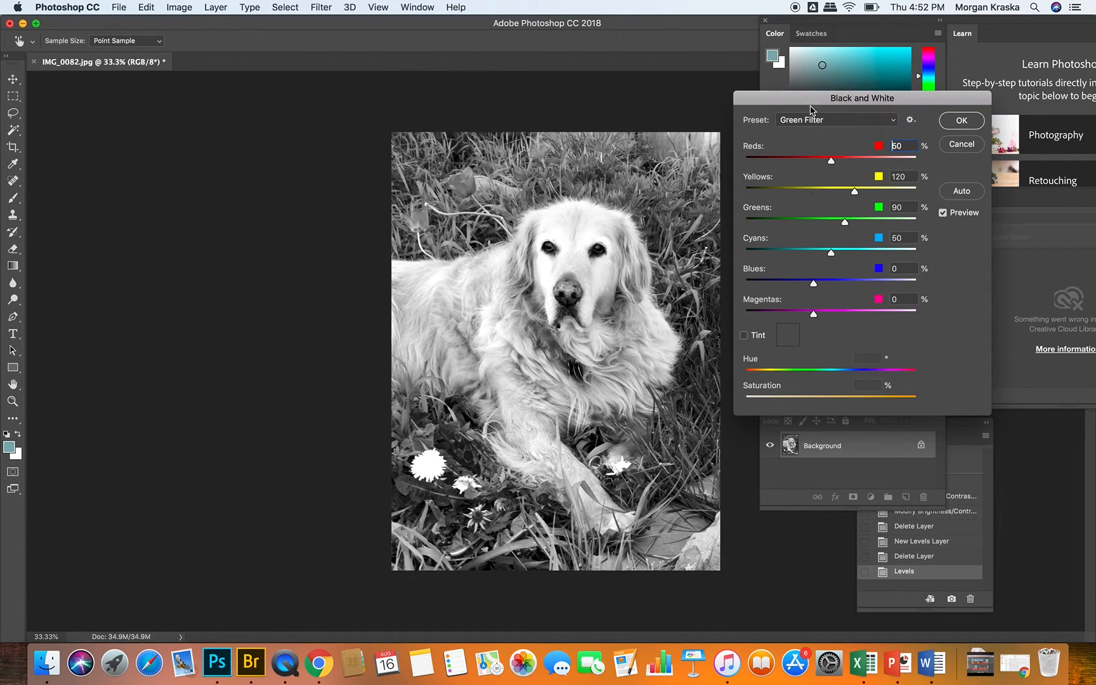
left_click_drag(832, 165, 842, 224)
left_click_drag(836, 223, 841, 223)
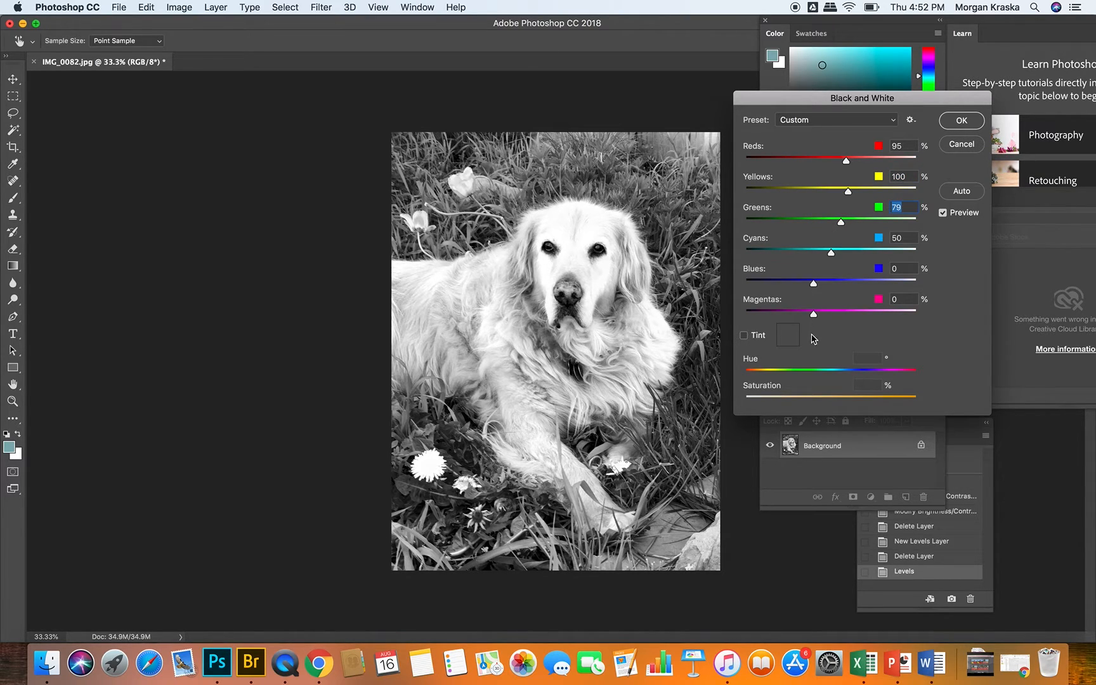
left_click(961, 144)
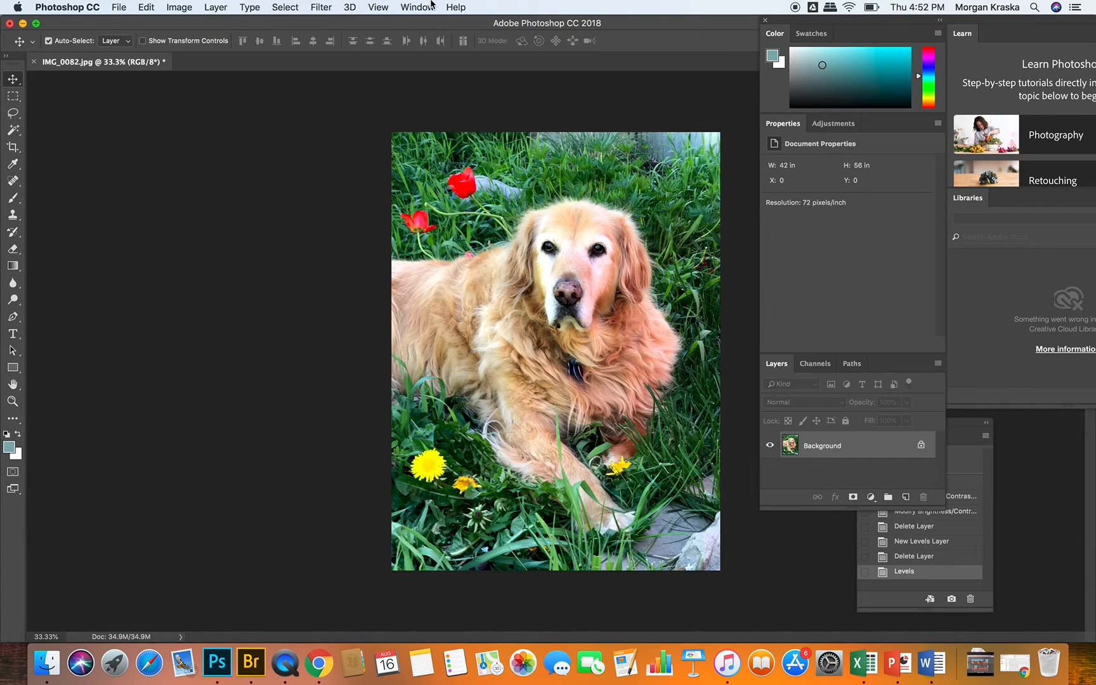
Step: Try a Photo Filter using Warming Filter (85) at 25% density, and discard it
left_click(179, 7)
mouse_move(193, 47)
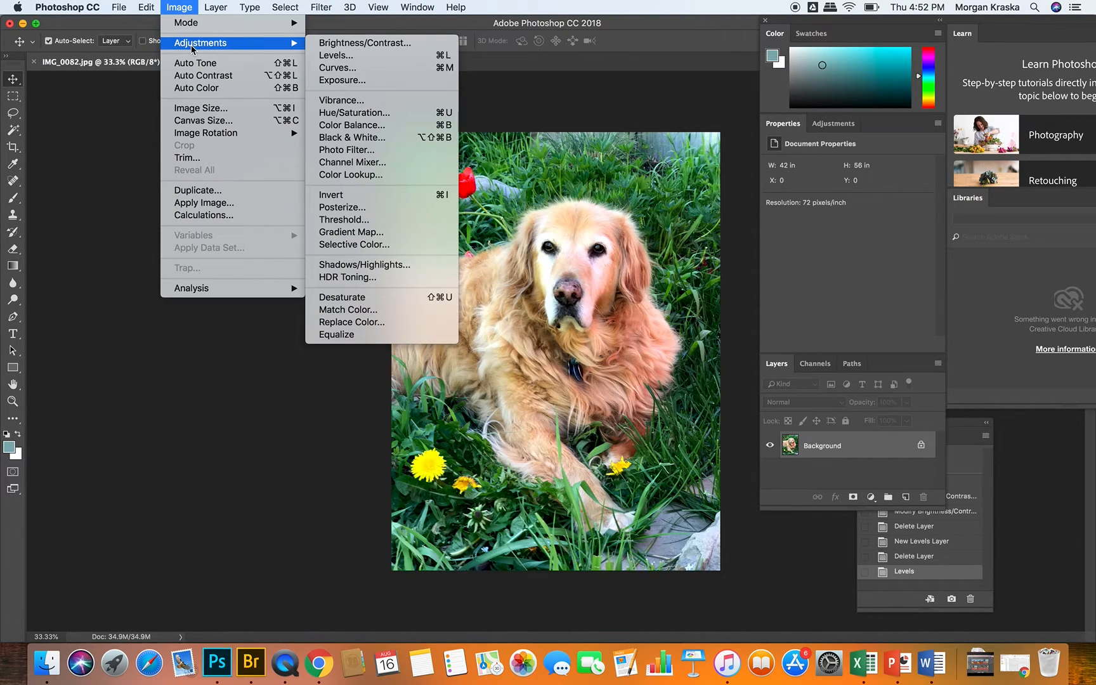
left_click(366, 151)
left_click_drag(487, 170, 830, 123)
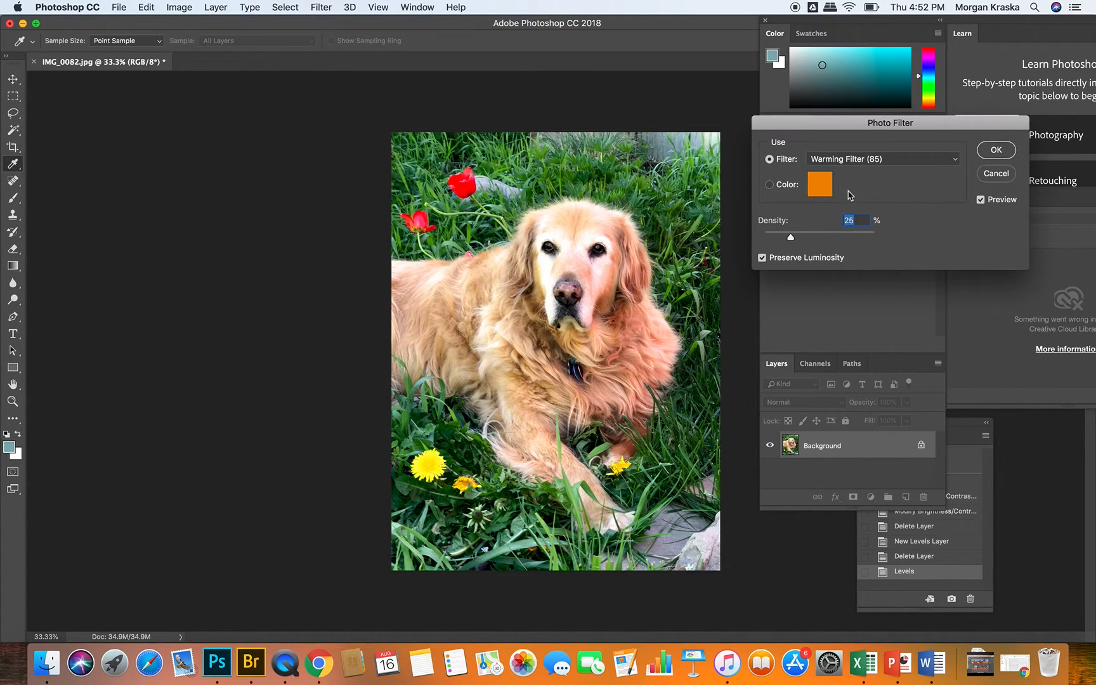
left_click(996, 173)
key("v")
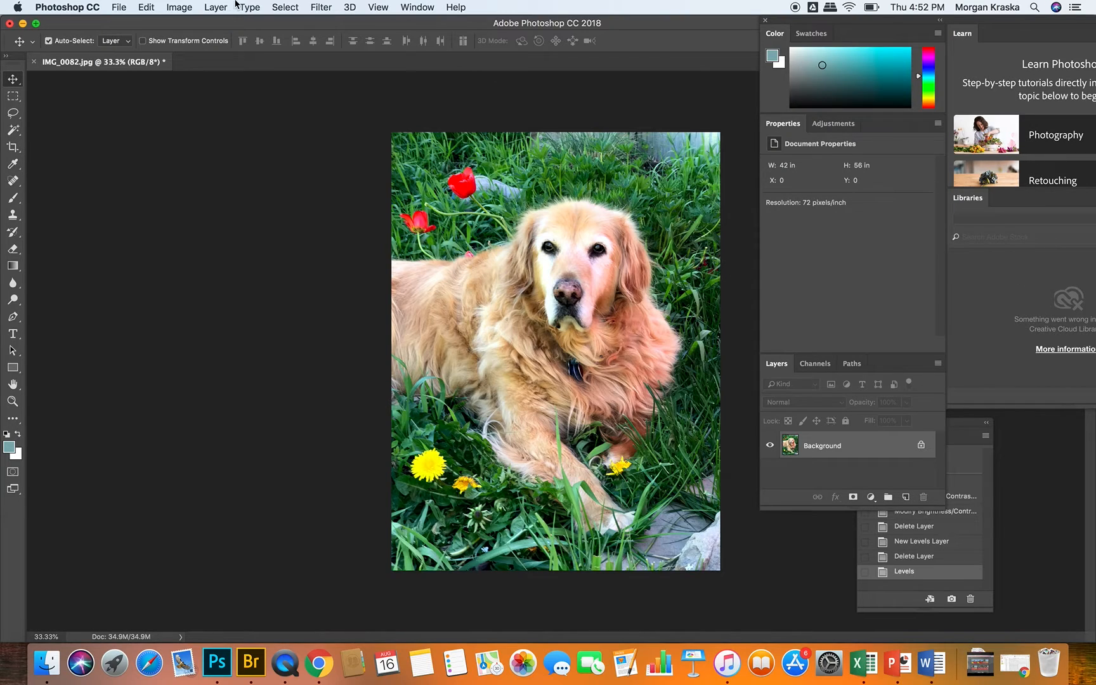
Step: Try a Color Balance adjustment on the midtones, shifting the yellow-blue balance back and forth, and discard it
left_click(178, 7)
mouse_move(185, 43)
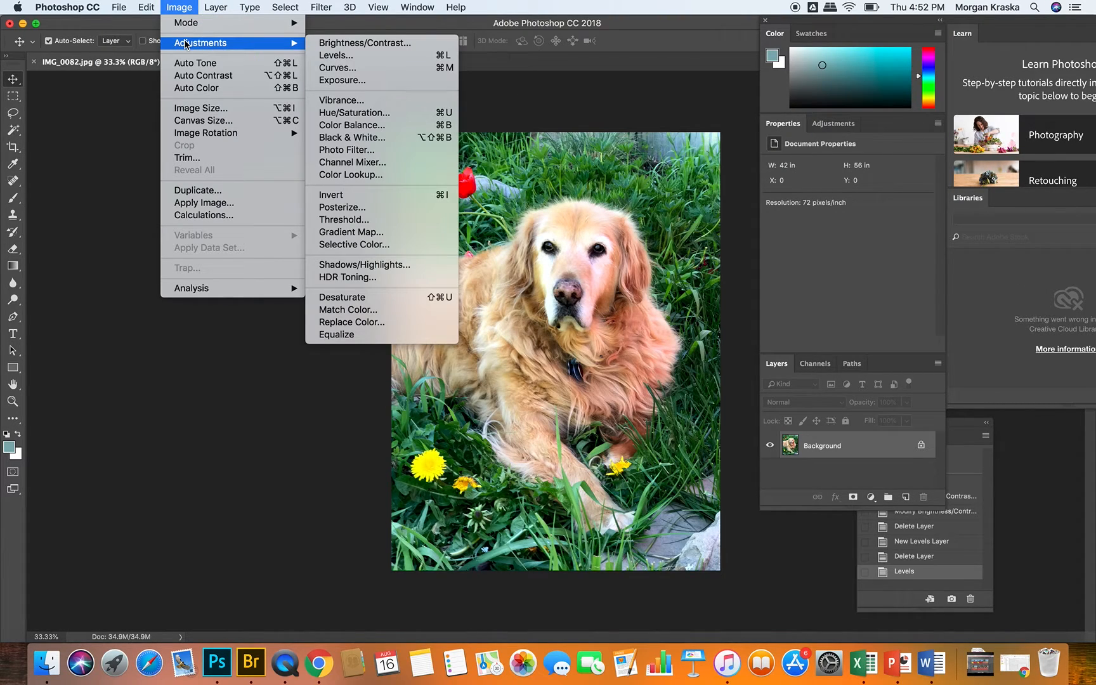
left_click(376, 127)
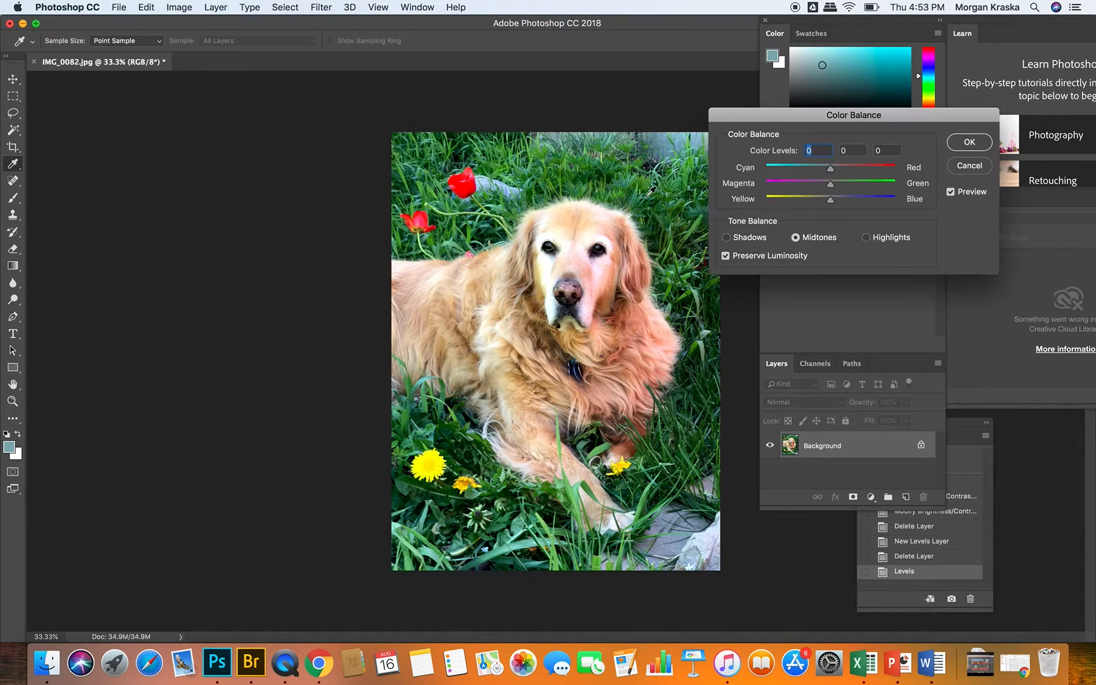
left_click_drag(796, 118, 816, 113)
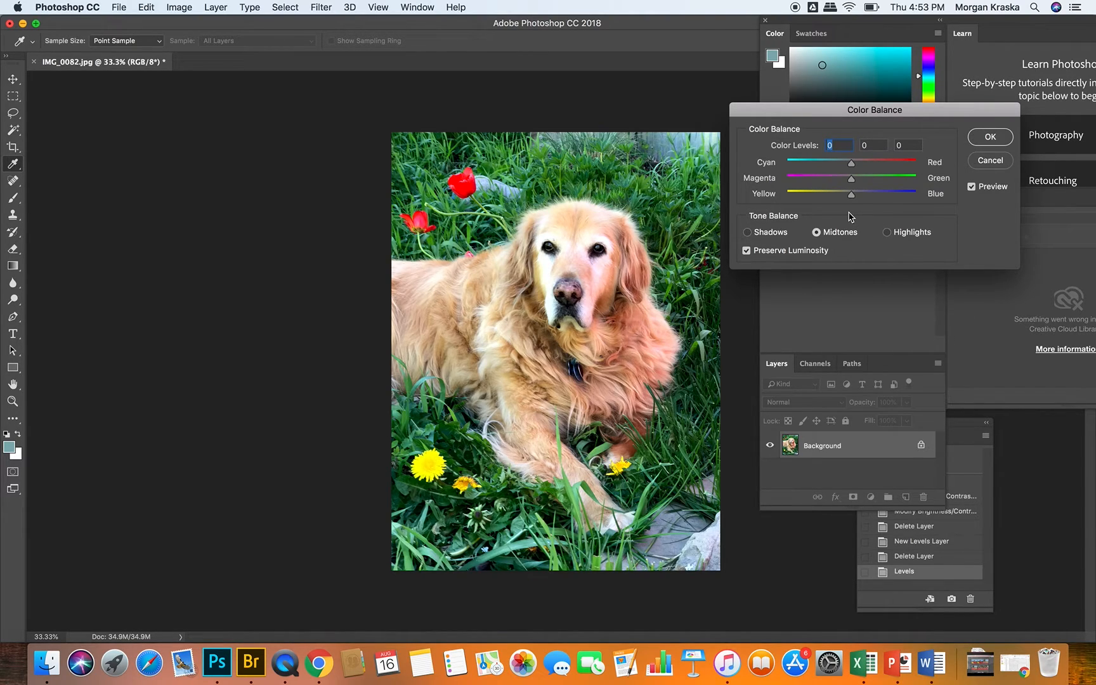
mouse_move(853, 197)
left_mouse_down()
mouse_move(941, 203)
mouse_move(869, 201)
left_mouse_up()
left_click_drag(867, 199, 854, 200)
mouse_move(854, 199)
left_mouse_down()
mouse_move(831, 203)
mouse_move(867, 206)
left_mouse_up()
left_click_drag(867, 206, 855, 179)
left_click(990, 160)
Step: Try a Shadows/Highlights adjustment, testing the shadows amount at 0% and 22% with highlights at 0%, and discard it
left_click(184, 6)
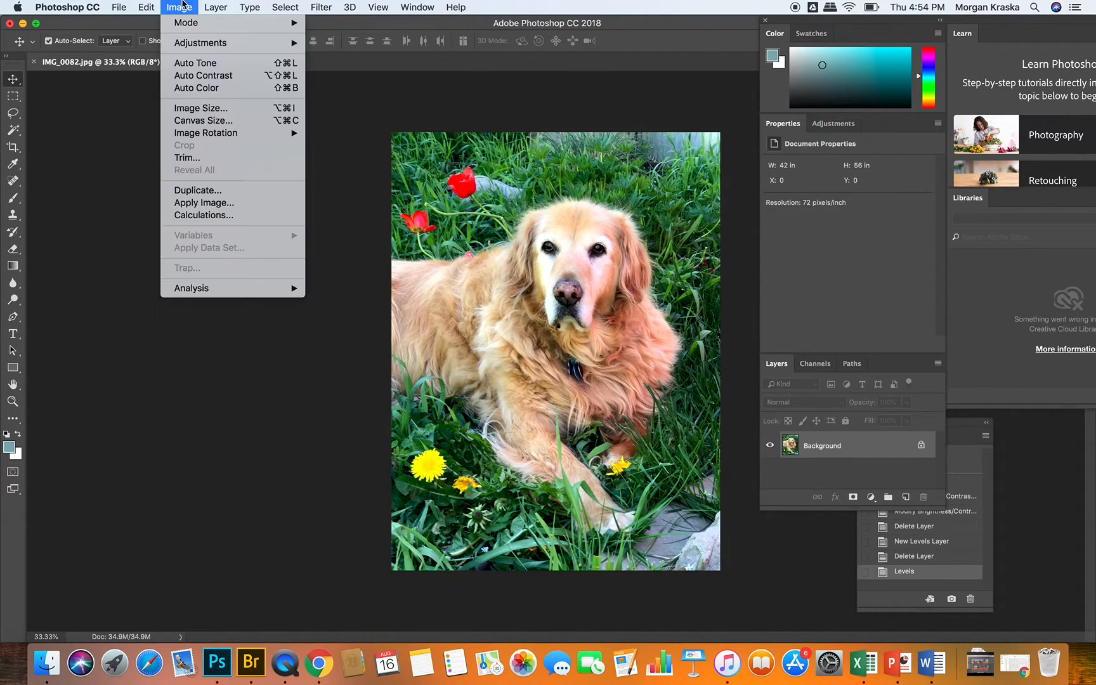
mouse_move(208, 43)
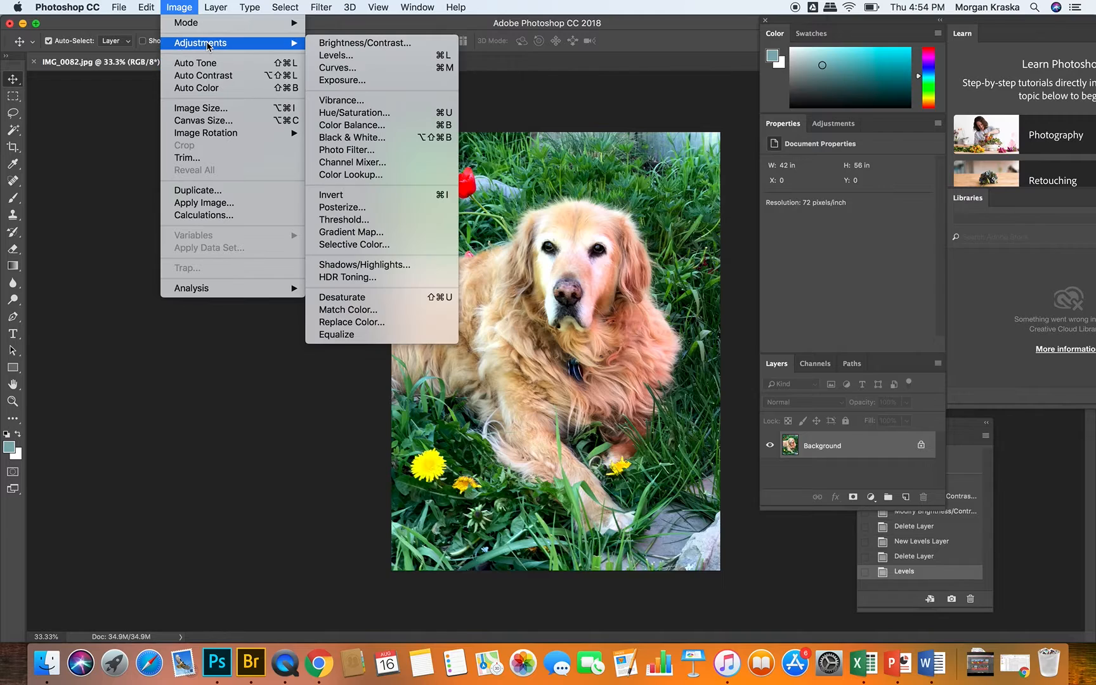
left_click(375, 267)
left_click_drag(548, 177, 876, 113)
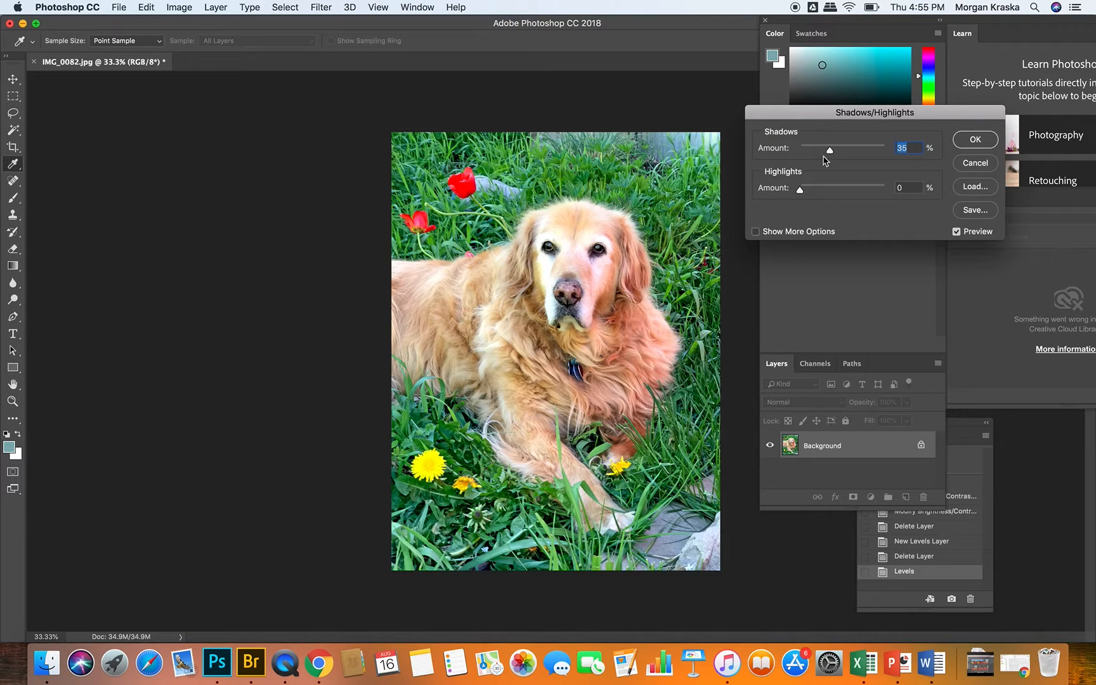
left_click_drag(829, 151, 788, 152)
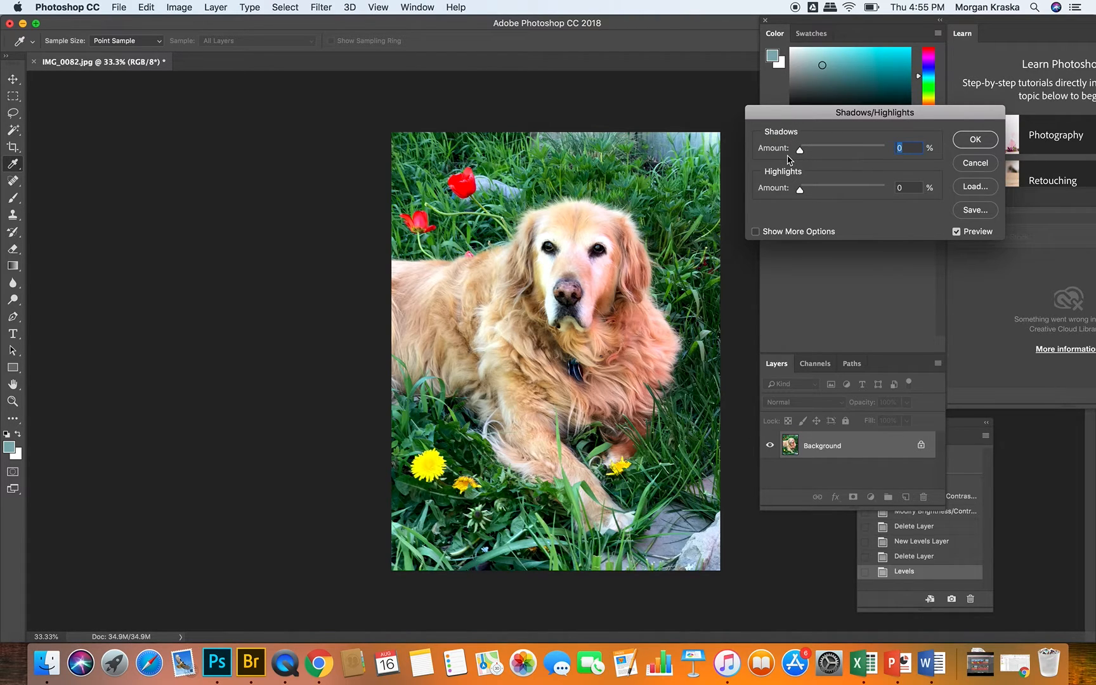
left_click(801, 151)
left_click_drag(801, 152, 803, 182)
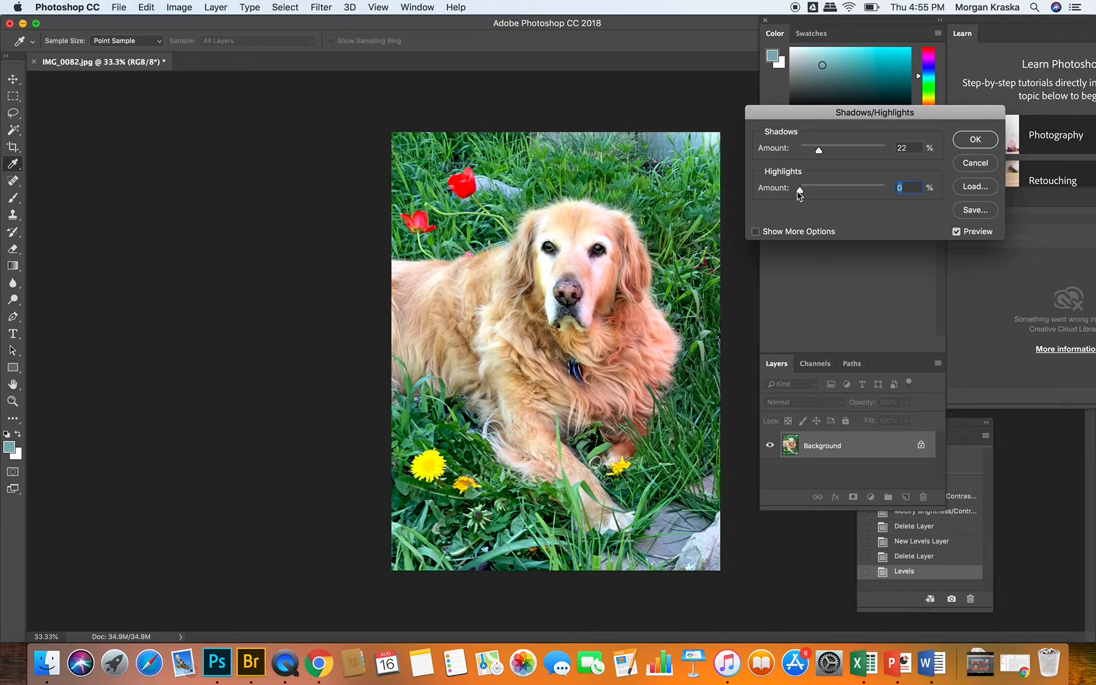
left_click_drag(821, 152, 800, 149)
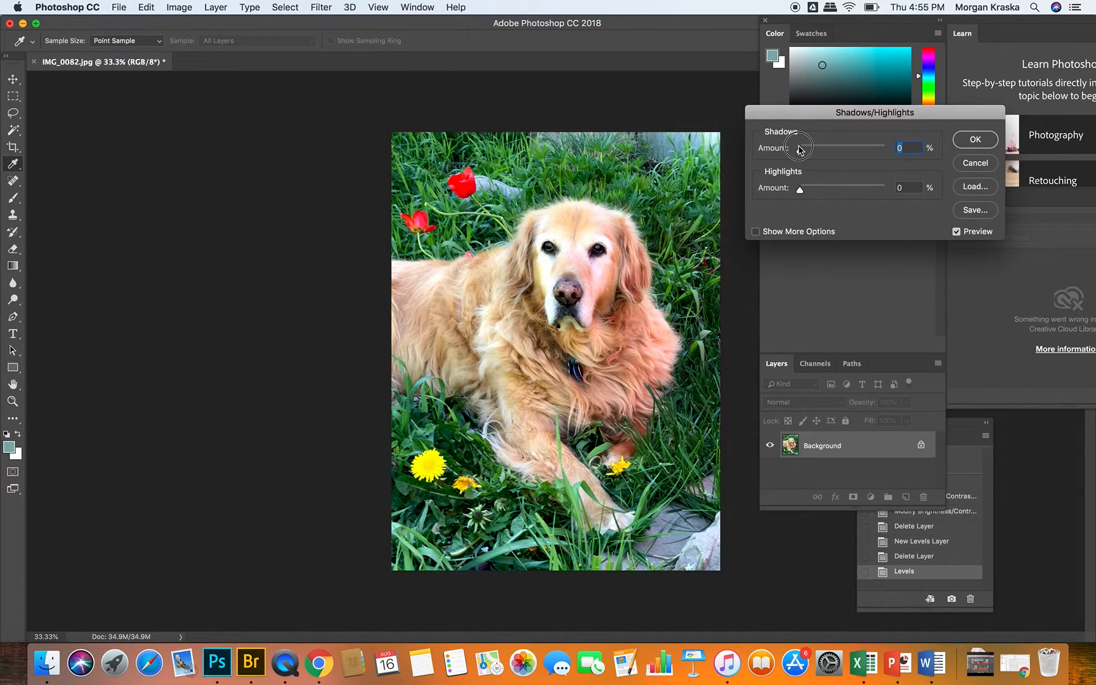
left_click(975, 164)
left_click(179, 7)
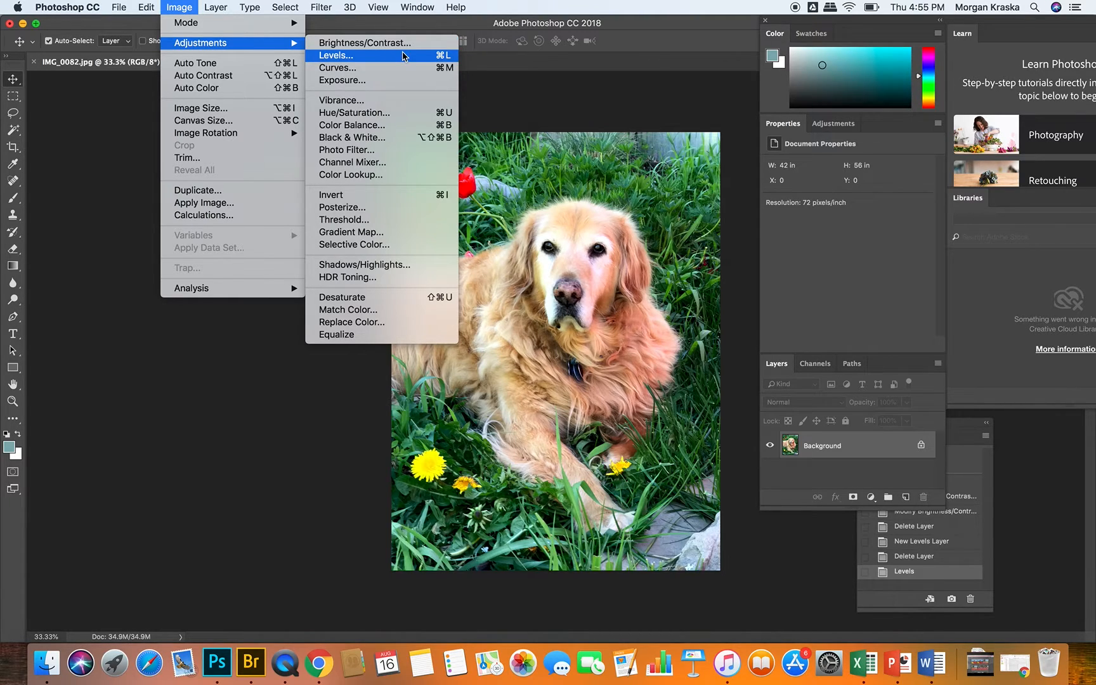
left_click(83, 110)
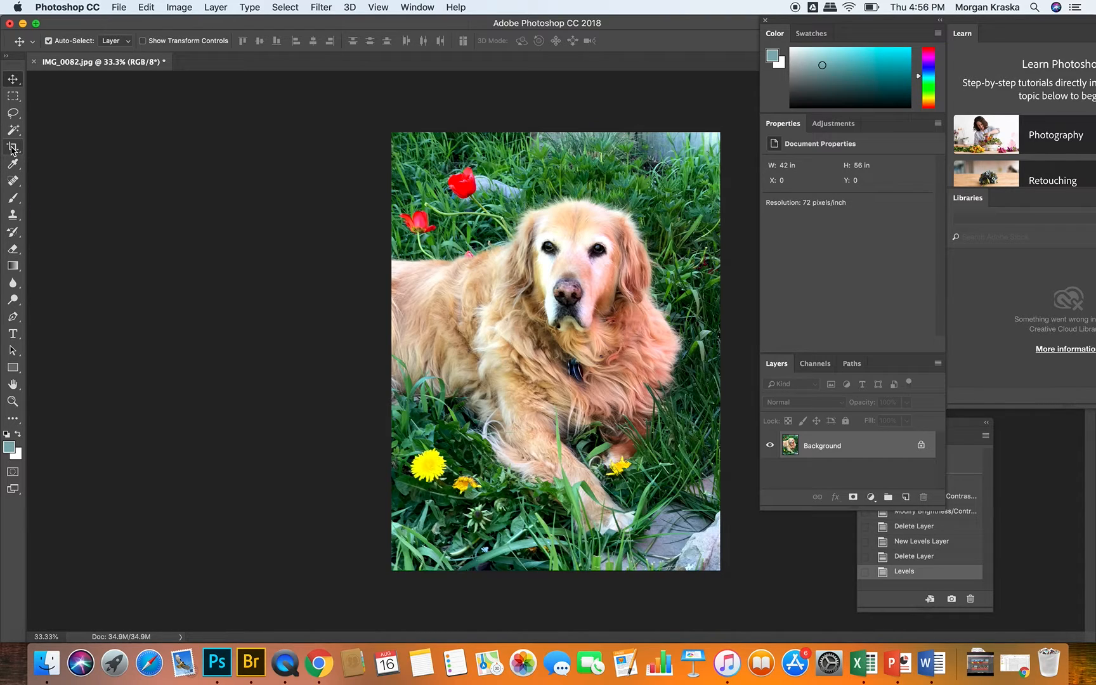
Step: Crop the photo's top, right and bottom edges at 300 pixels/inch, leaving it about 9.4 by 12.3 in
left_click(12, 149)
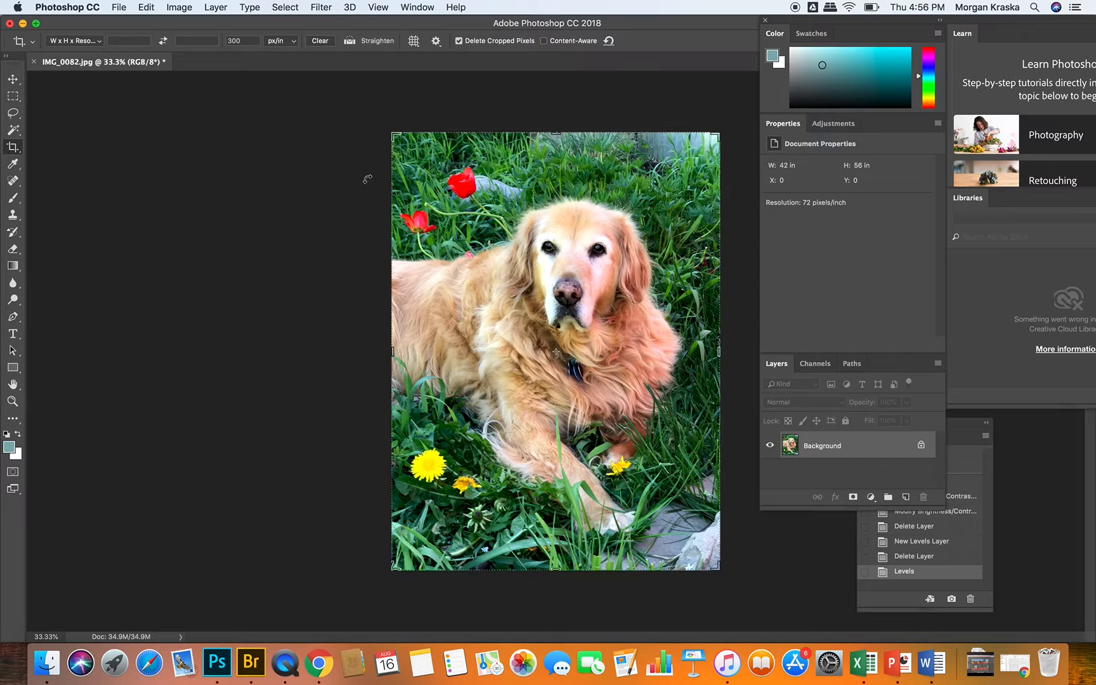
mouse_move(409, 144)
left_mouse_down()
mouse_move(371, 109)
mouse_move(395, 139)
left_mouse_up()
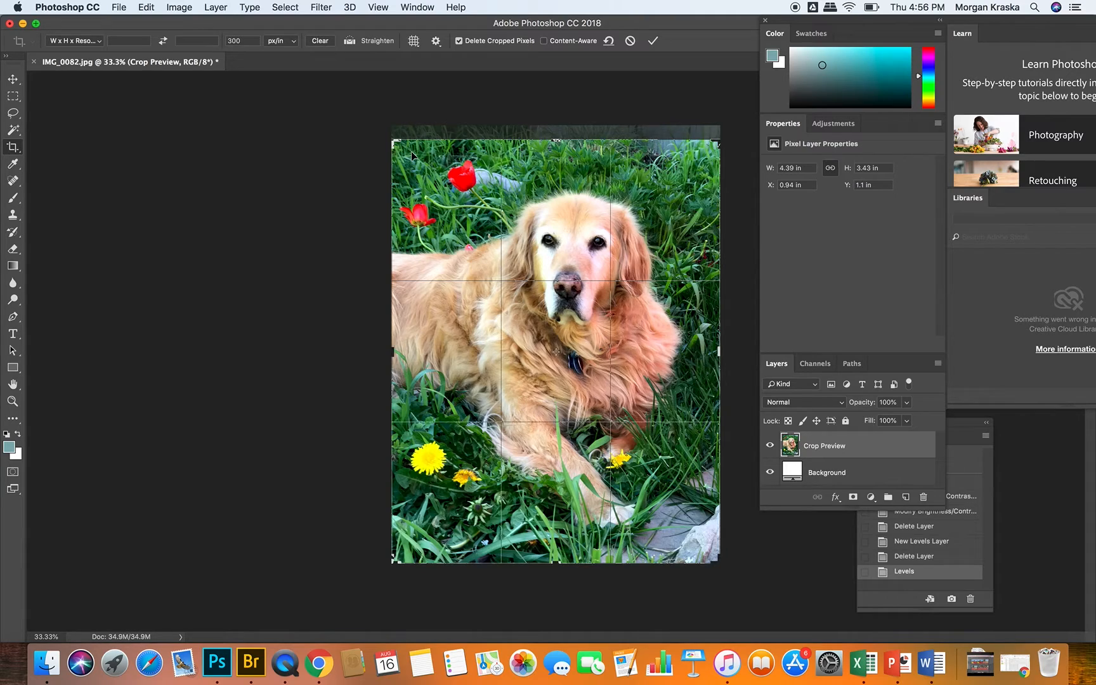
mouse_move(380, 132)
left_mouse_down()
mouse_move(384, 122)
mouse_move(359, 134)
mouse_move(371, 122)
left_mouse_up()
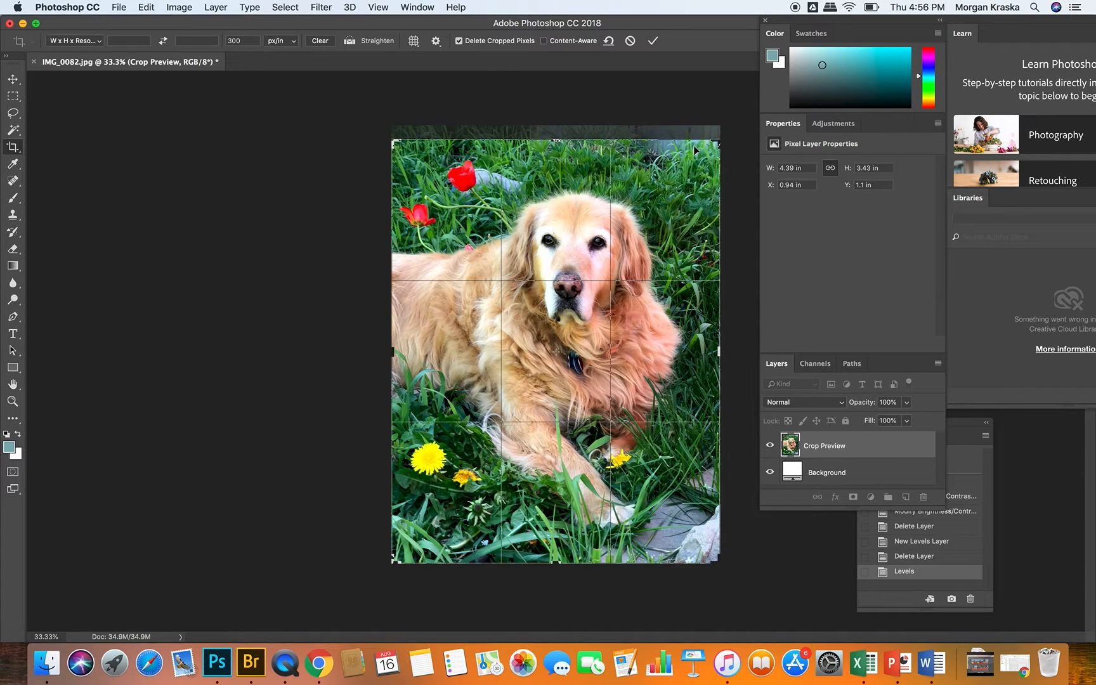
left_click_drag(718, 141, 708, 147)
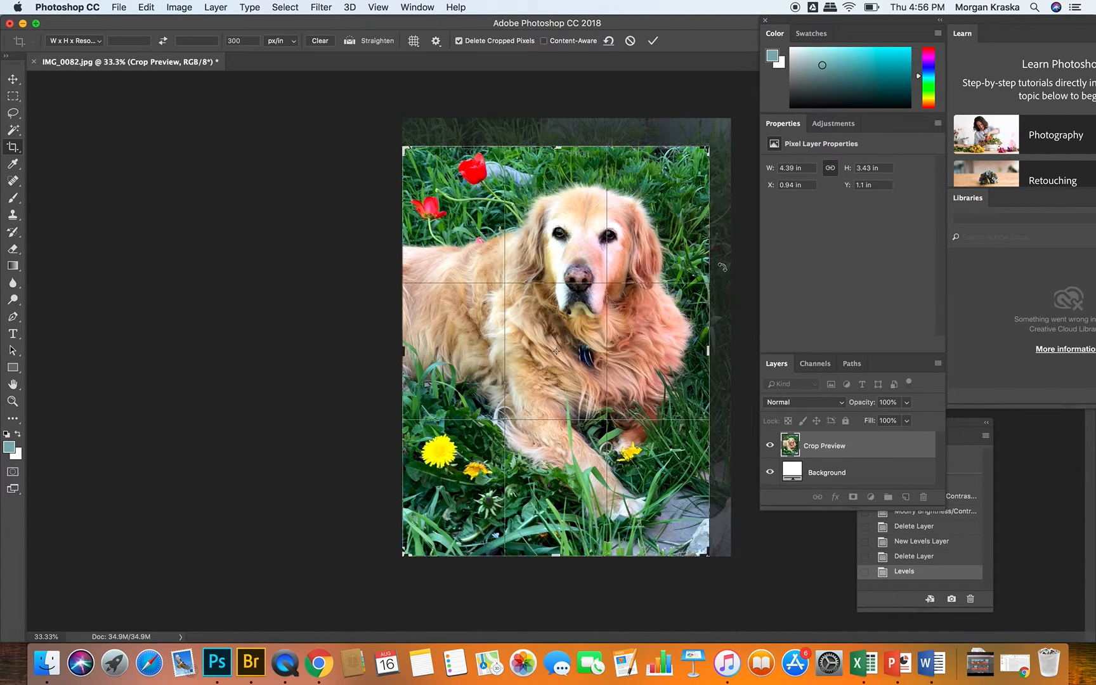
left_click_drag(556, 556, 558, 548)
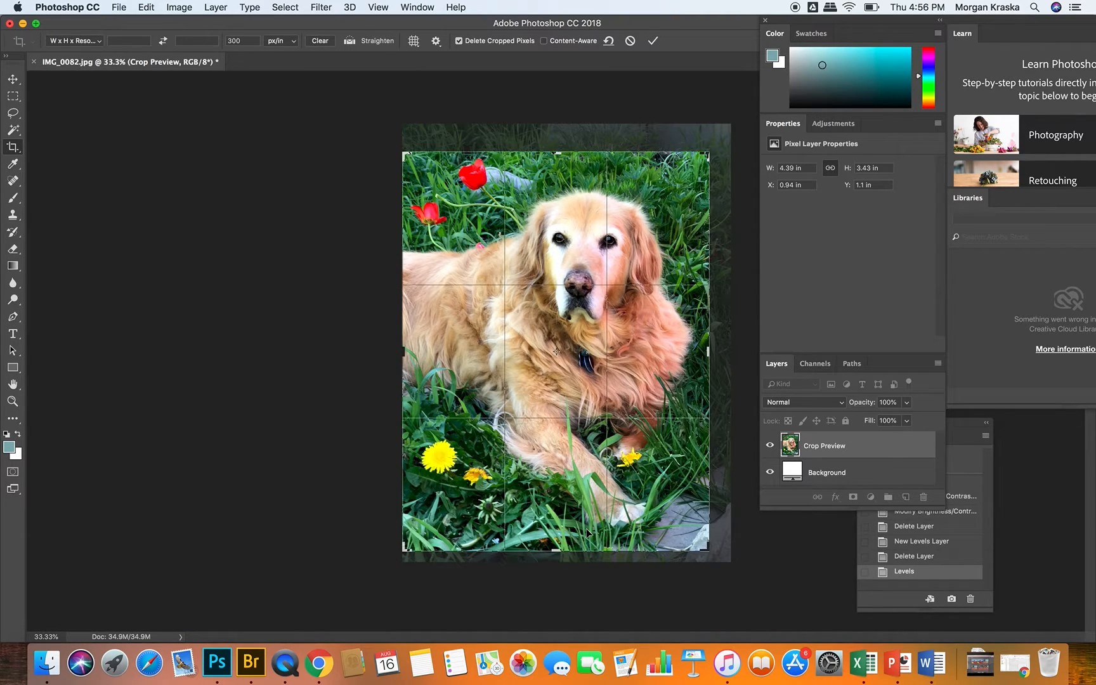
key("Return")
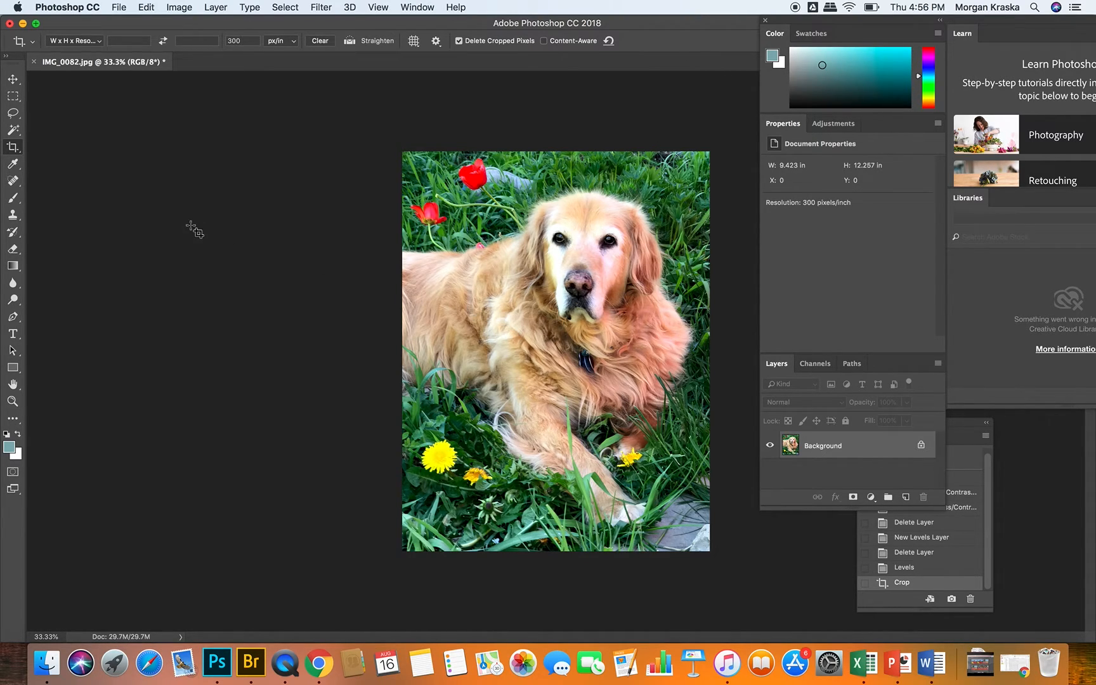
Step: Crop the photo to 5 in wide by 7 in high at 300 pixels/inch, keeping the dog centred in the frame
left_click(121, 40)
left_click(72, 42)
left_click(71, 42)
left_click(68, 40)
left_click(68, 33)
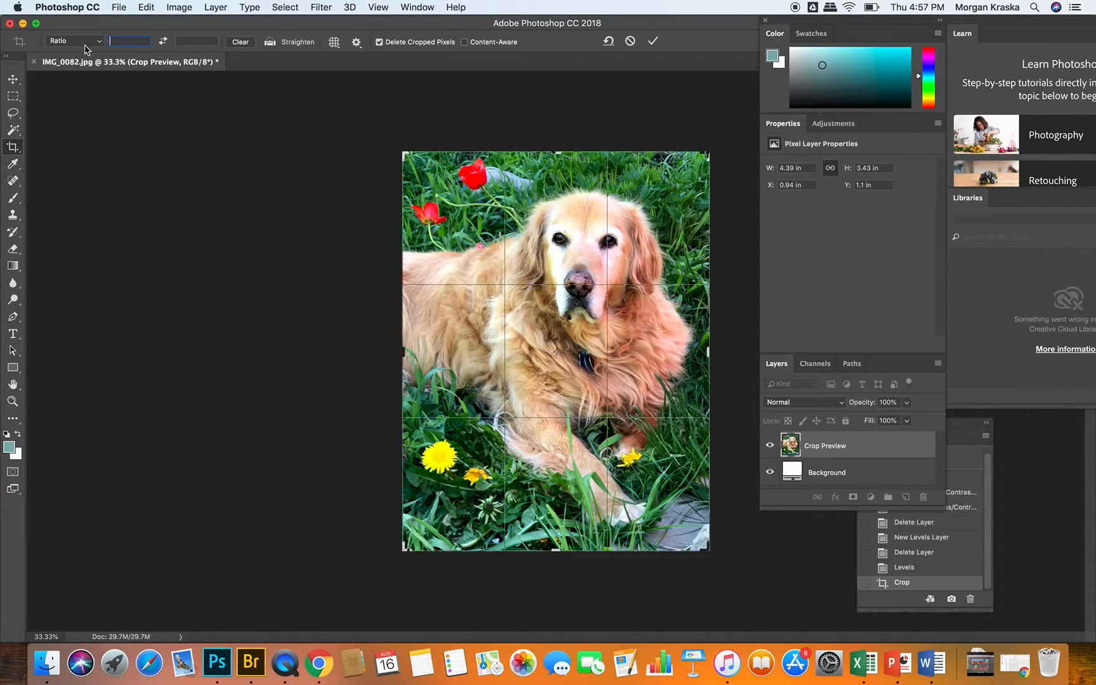
left_click(71, 41)
left_click(81, 50)
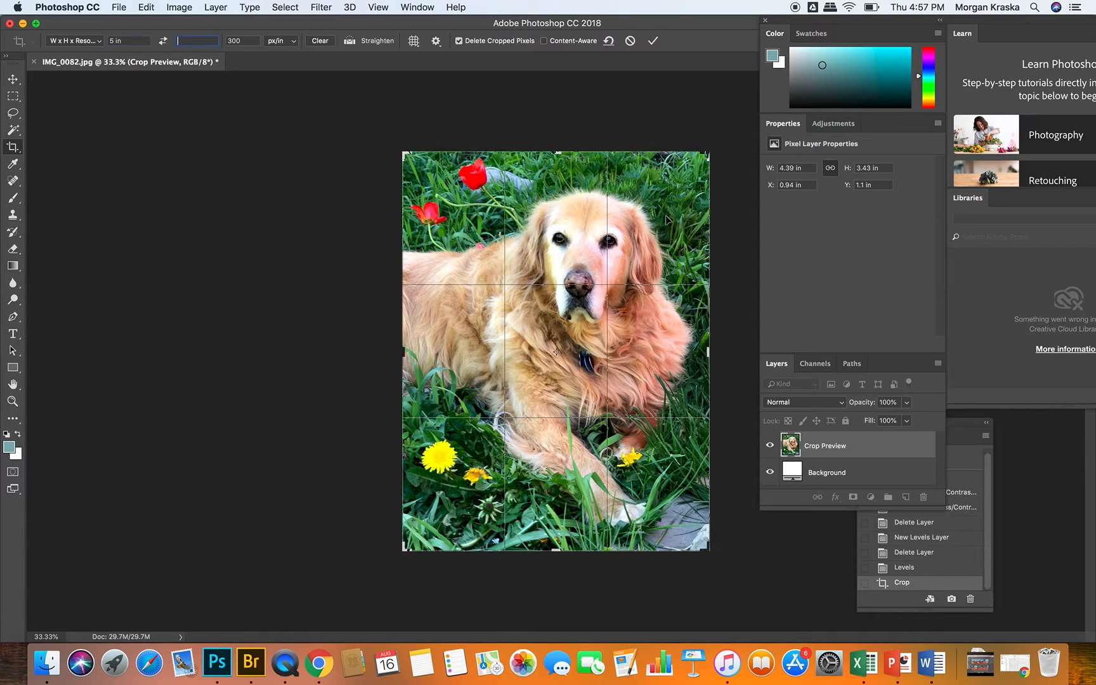
type("7")
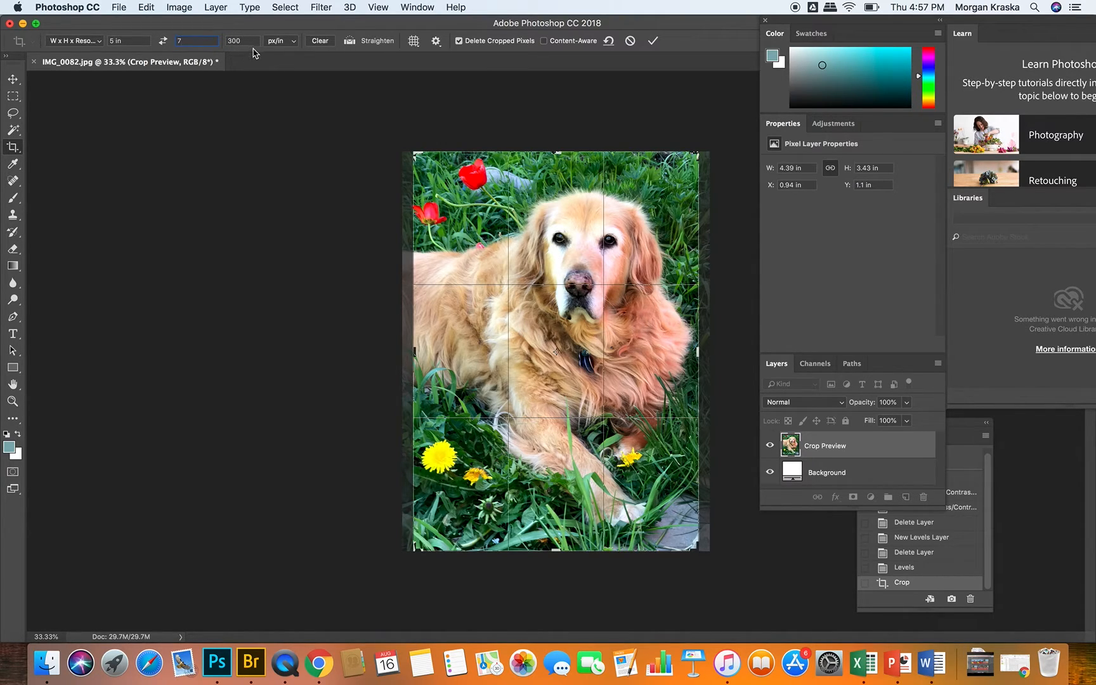
left_click_drag(568, 325, 568, 325)
left_click(652, 40)
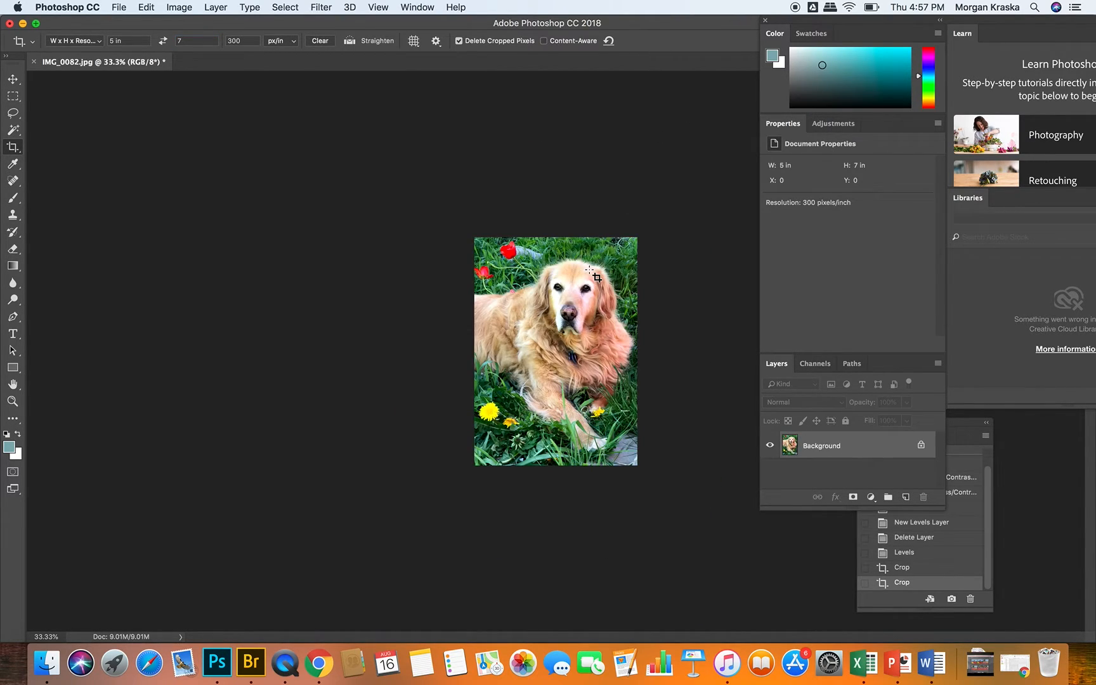
Step: Clear the crop's width and height values, leaving 300 pixels/inch, and apply the crop to the whole photo
key("super+equal")
key("super+equal")
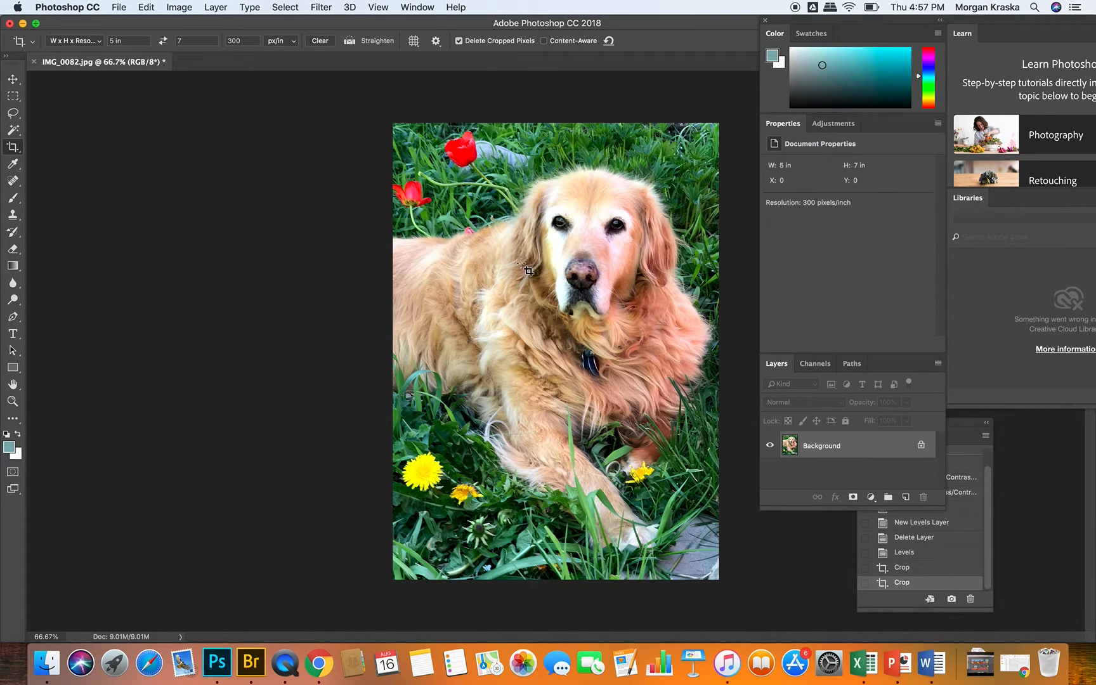
left_click_drag(125, 41, 82, 37)
key("BackSpace")
left_click_drag(208, 40, 175, 41)
key("BackSpace")
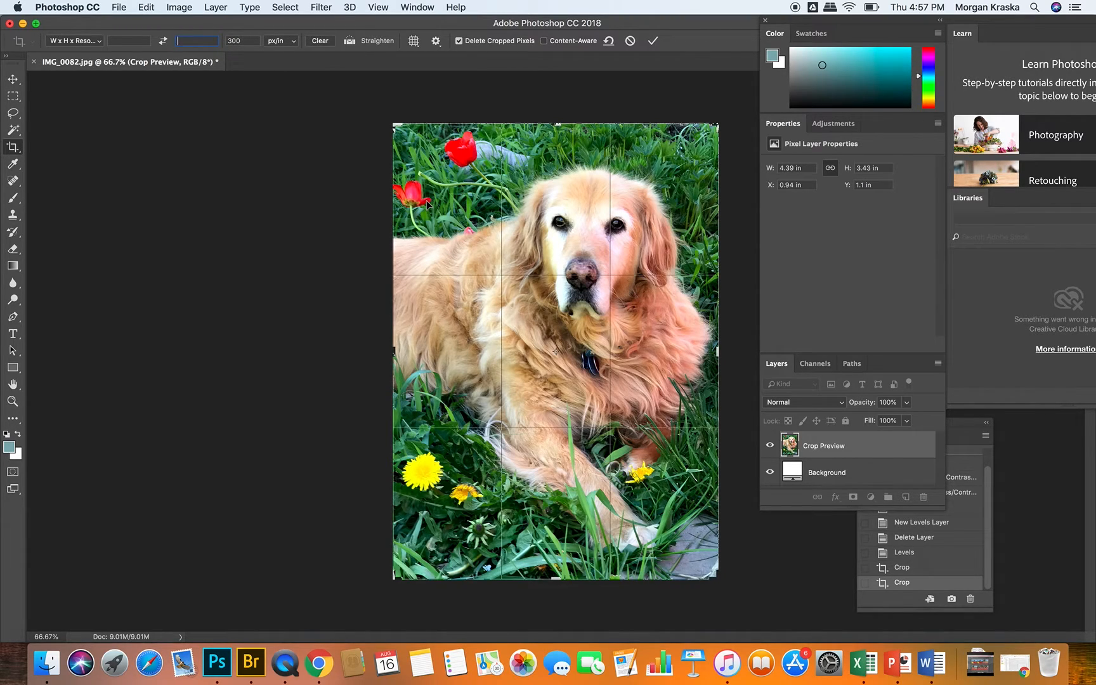
left_click(653, 40)
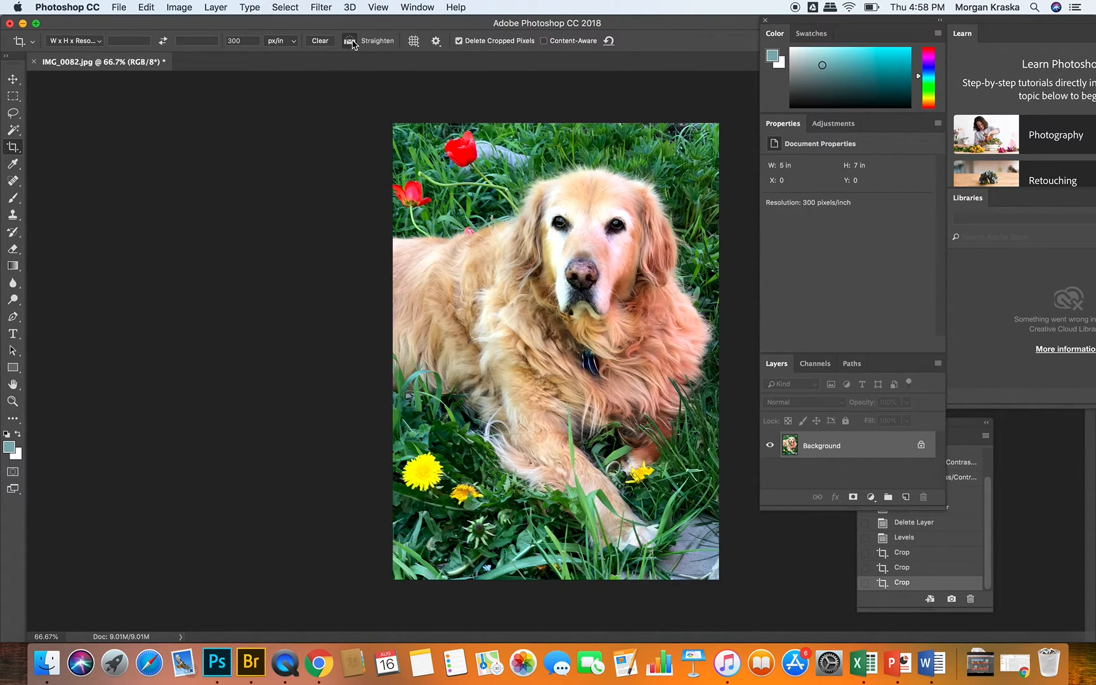
Step: Straighten the photo along the line of the dog's back and apply the resulting crop
left_click(350, 43)
left_click(400, 238)
left_click_drag(401, 238, 458, 239)
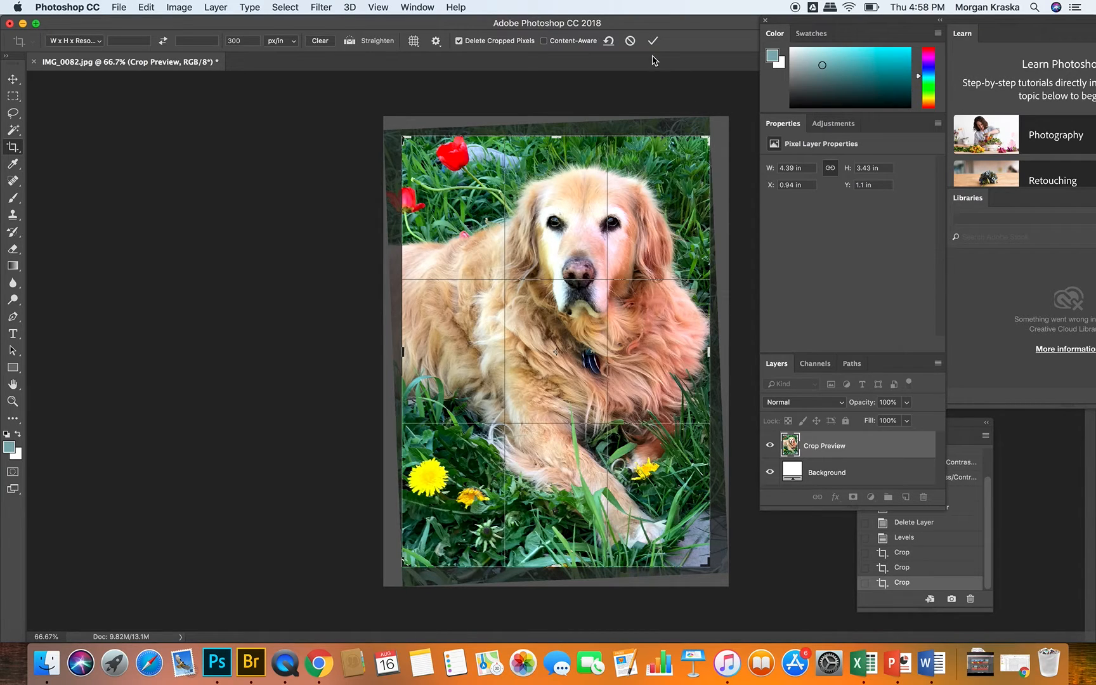
left_click(652, 42)
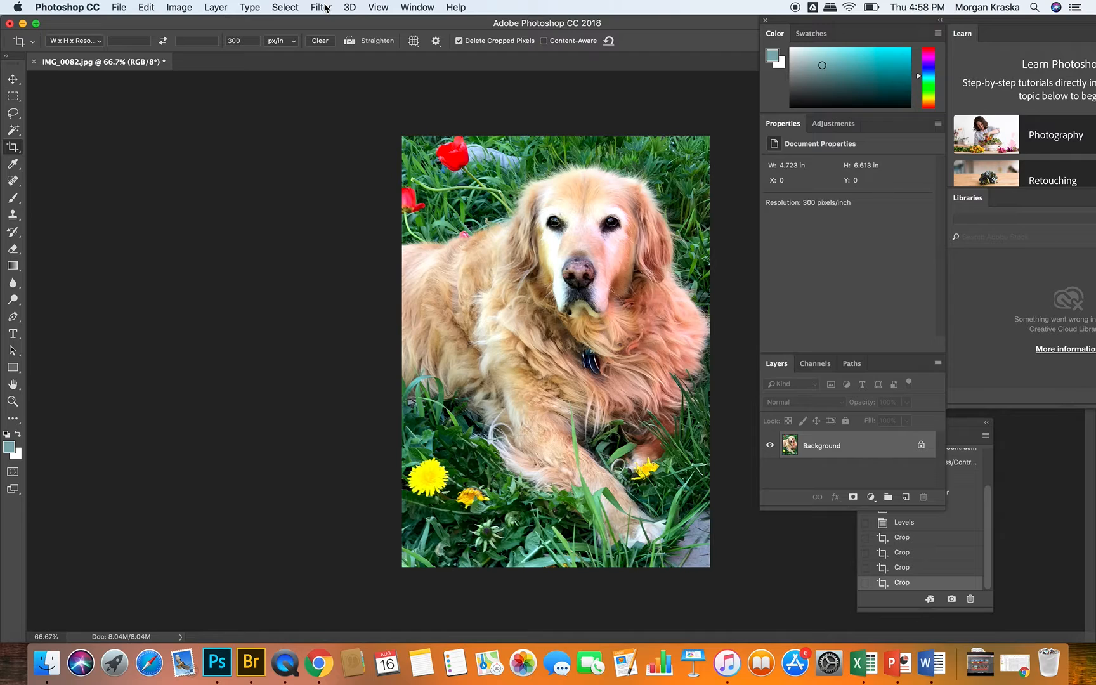
Step: Try the Artistic filters Colored Pencil and Cutout on the photo in the Filter Gallery
left_click(320, 7)
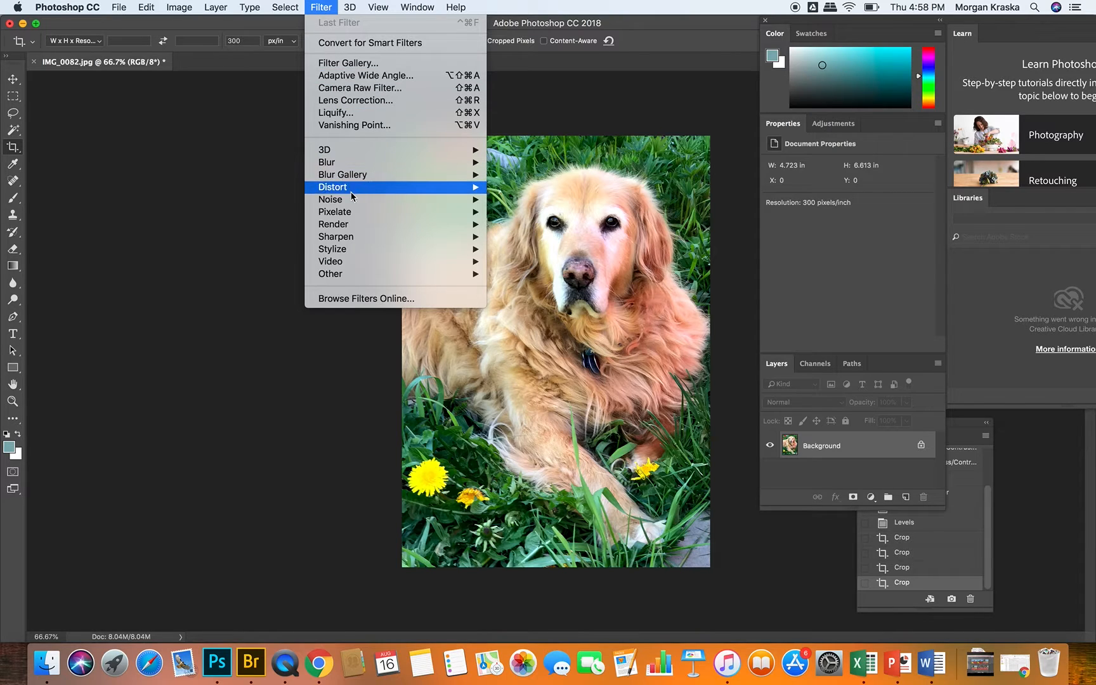
left_click(366, 67)
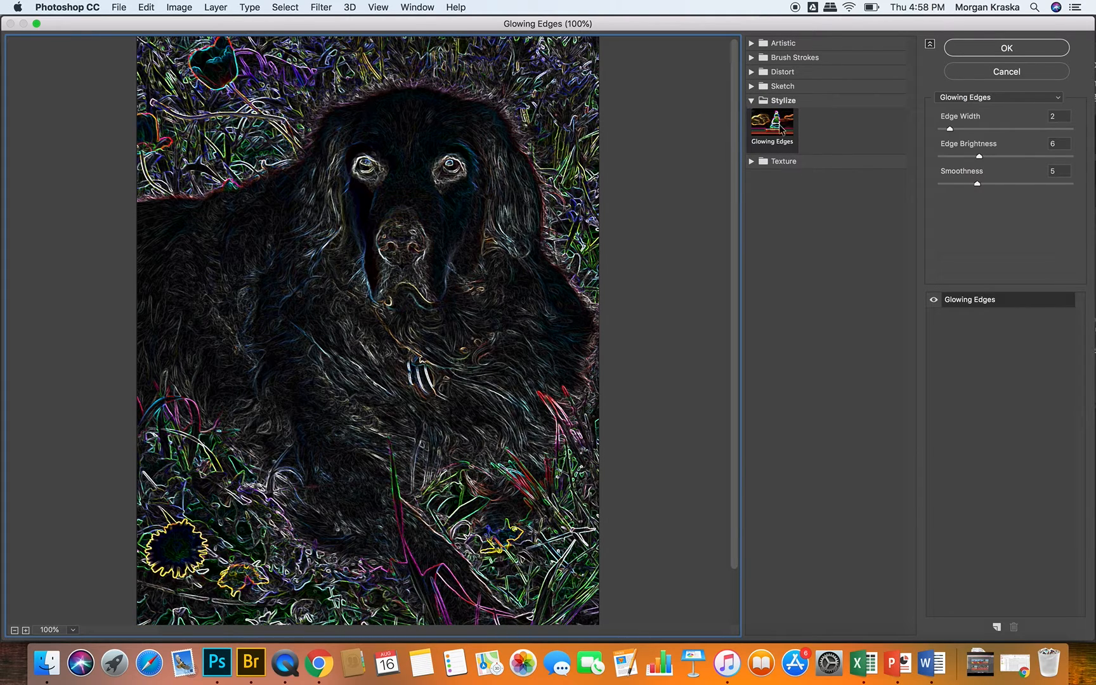
left_click(755, 44)
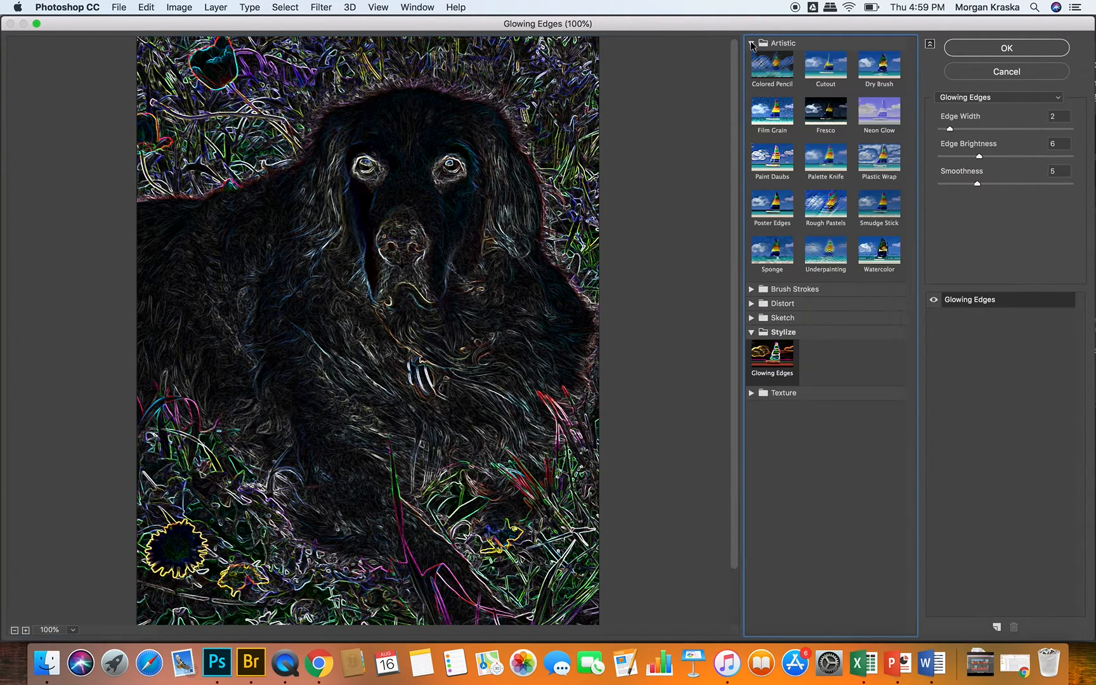
left_click(769, 52)
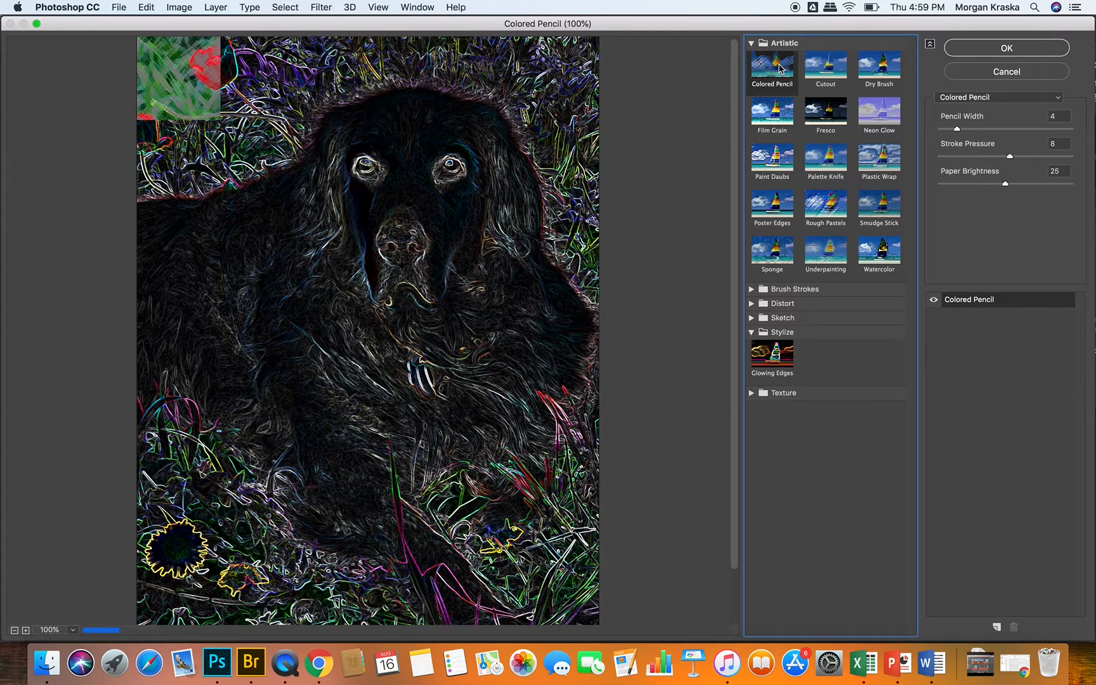
left_click(826, 65)
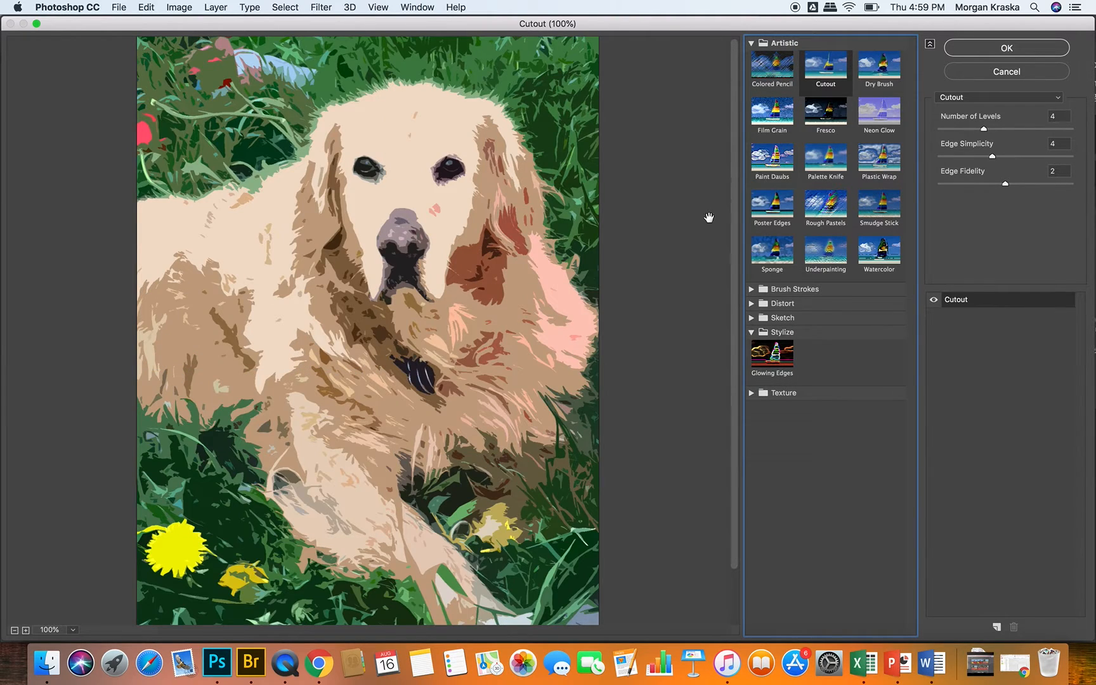
Step: Try the Paint Daubs, Palette Knife, Plastic Wrap, Smudge Stick, Rough Pastels and Sponge filters, and discard them
left_click(774, 162)
left_click(827, 157)
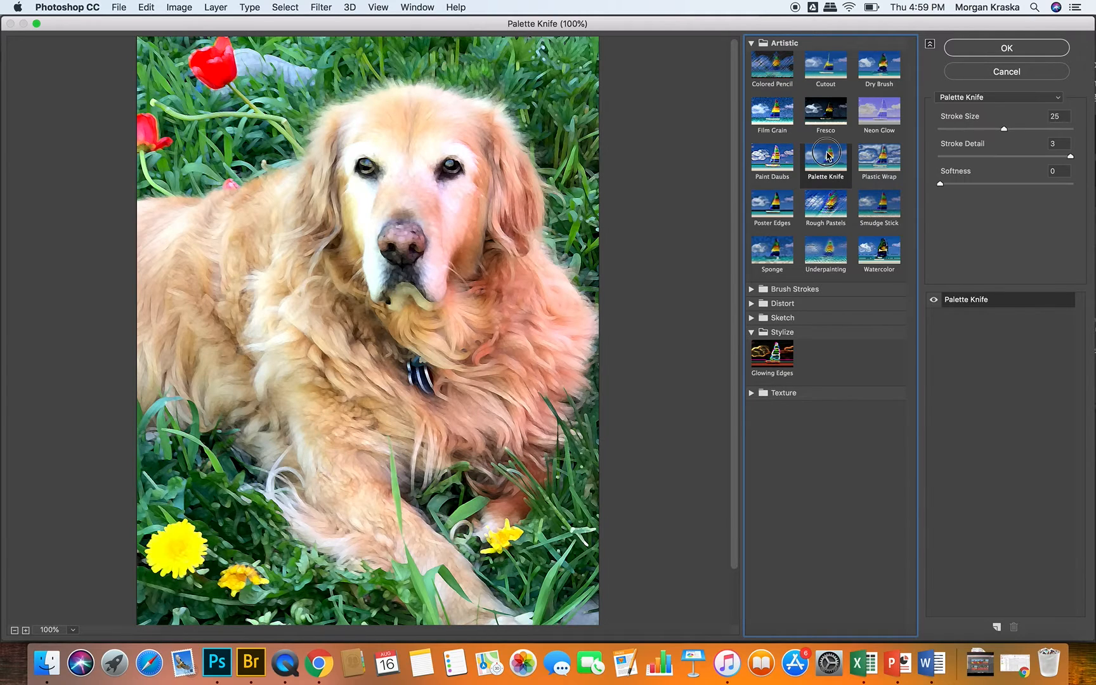
left_click(879, 157)
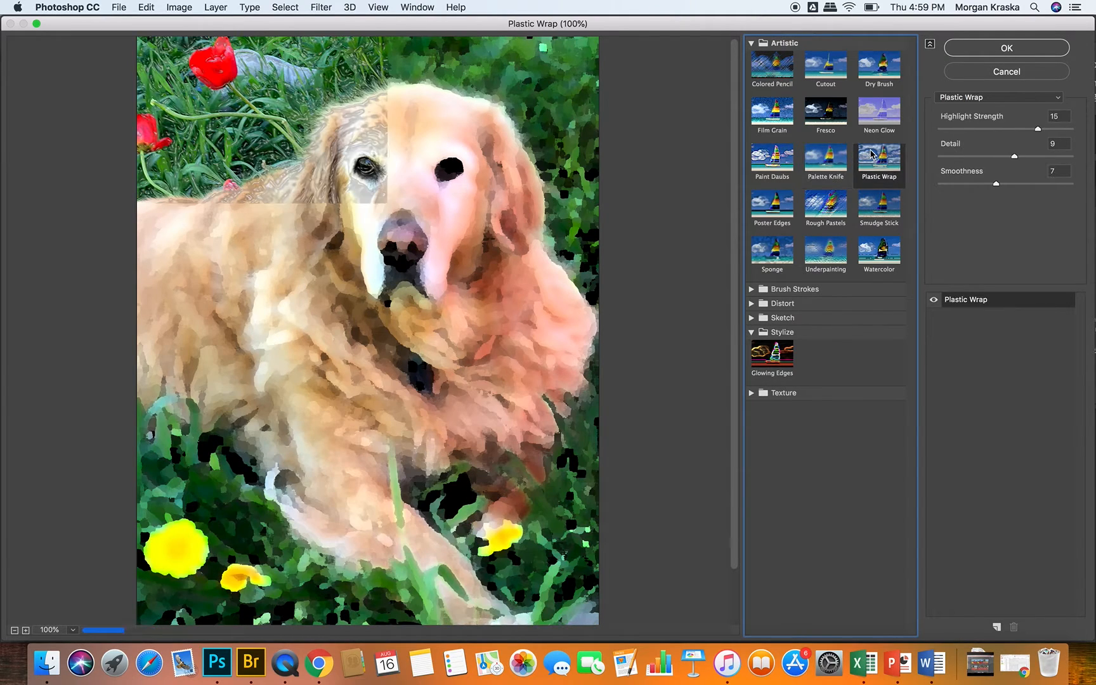
left_click(869, 210)
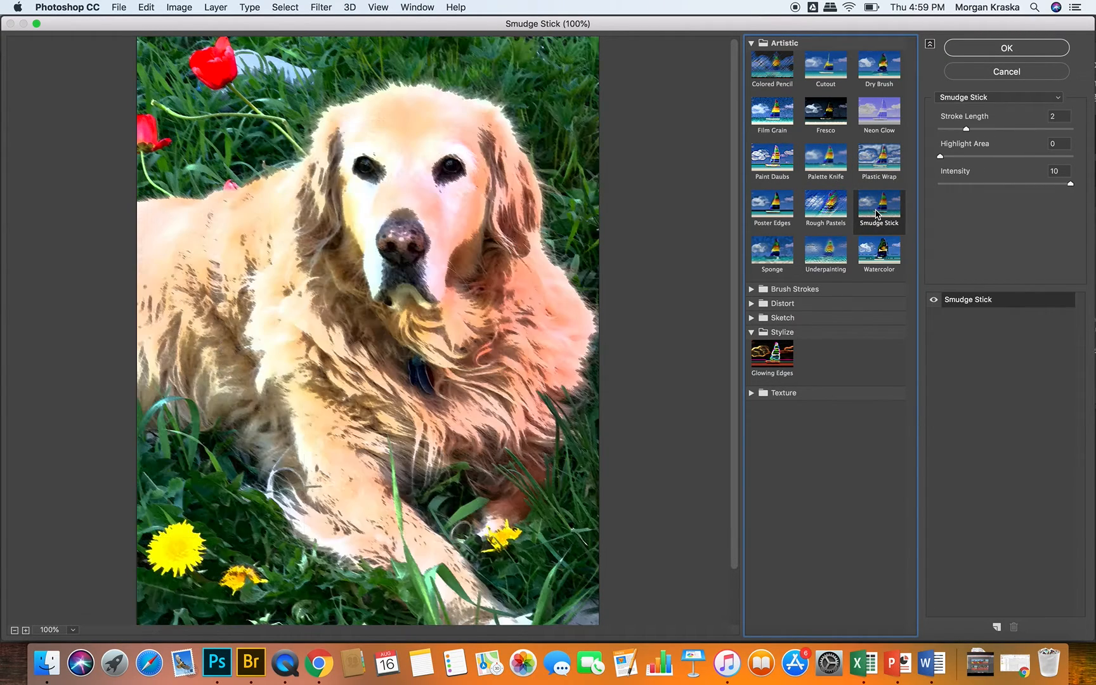
left_click(826, 204)
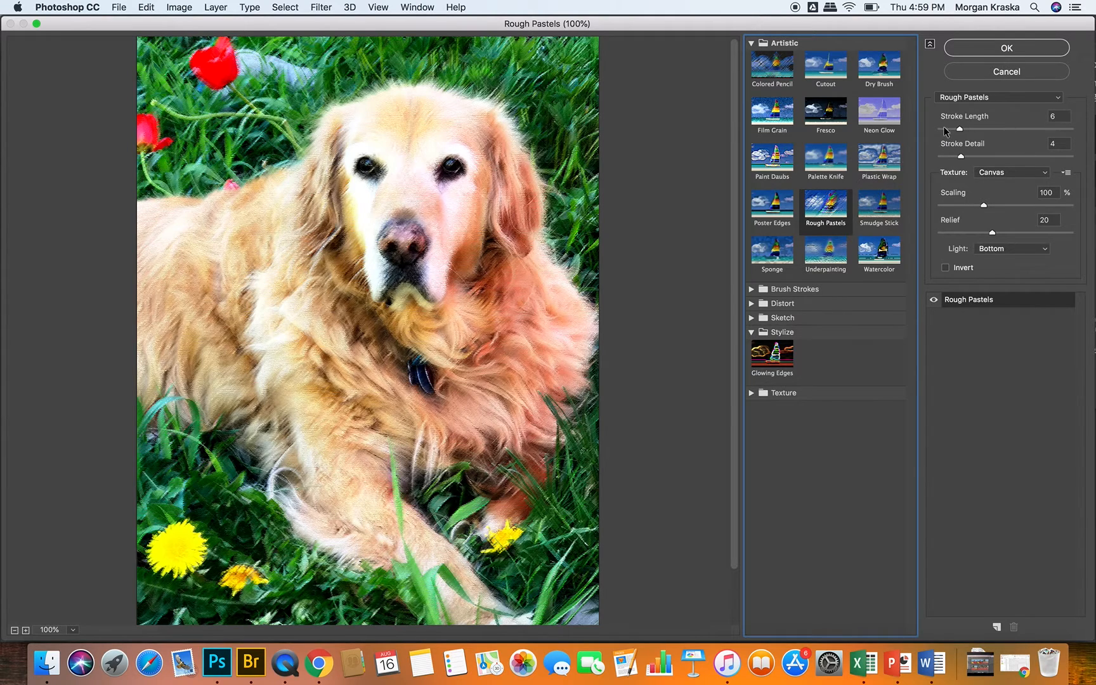
left_click(773, 255)
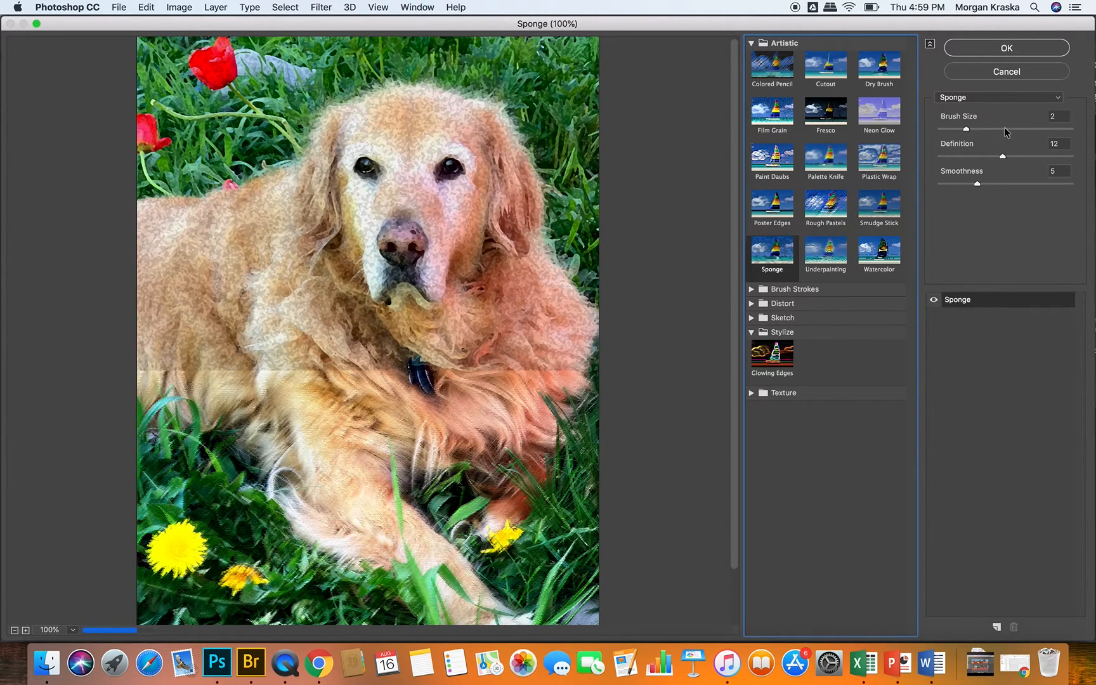
left_click(1009, 78)
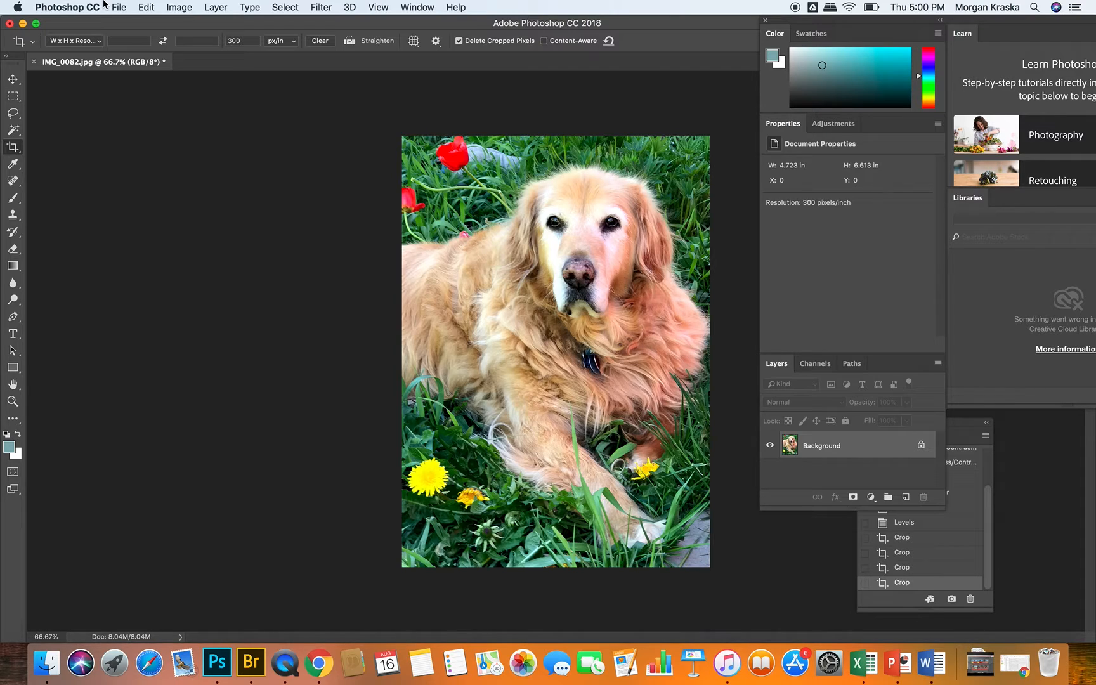
Step: Start saving the edited photo as a new file named PEdit1 in the Scavenger Hunt folder
left_click(119, 7)
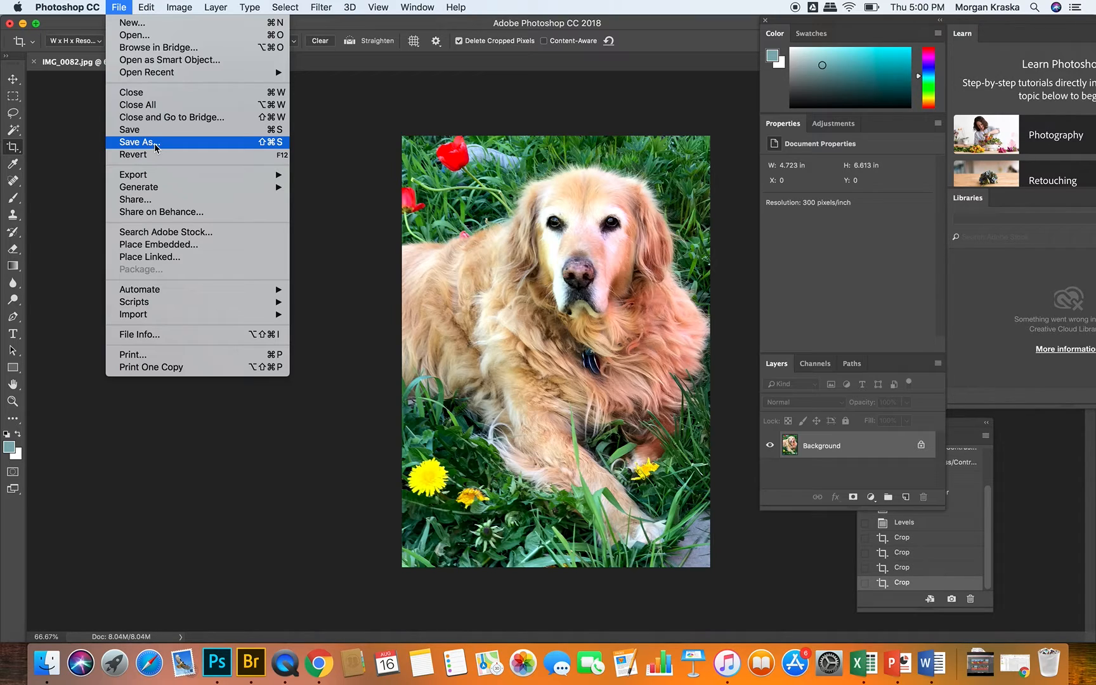
left_click(155, 148)
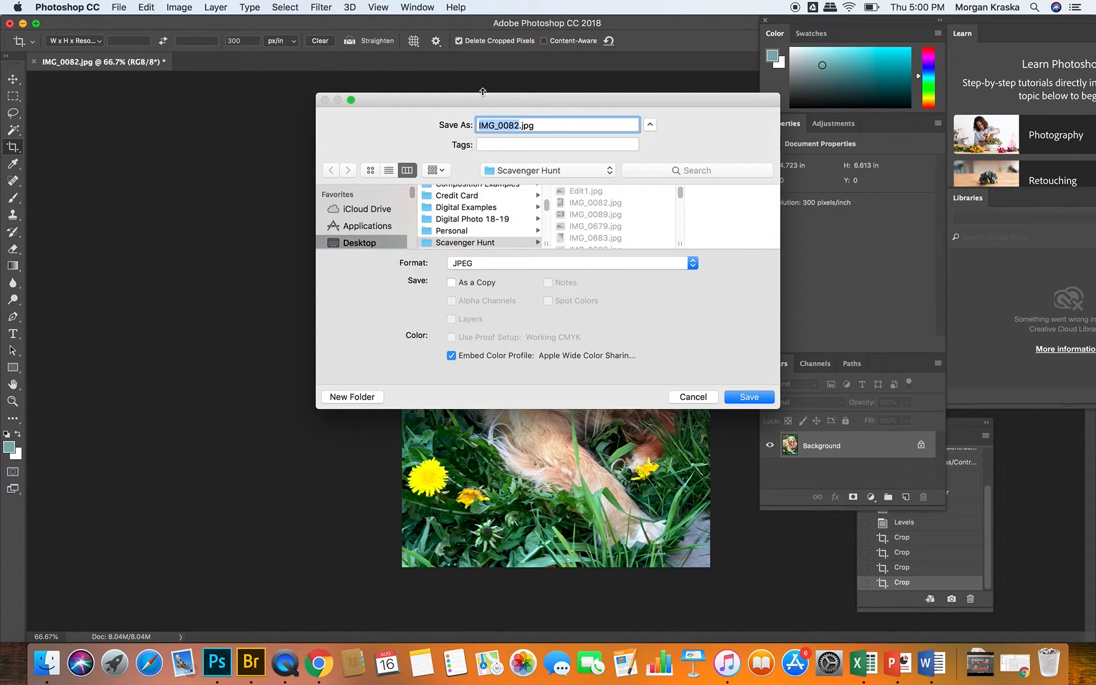
type("Edit")
key("BackSpace")
key("BackSpace")
key("BackSpace")
key("BackSpace")
type("PEdit1")
Step: Try the Photoshop file format for the saved photo and switch back to JPEG
left_click(467, 264)
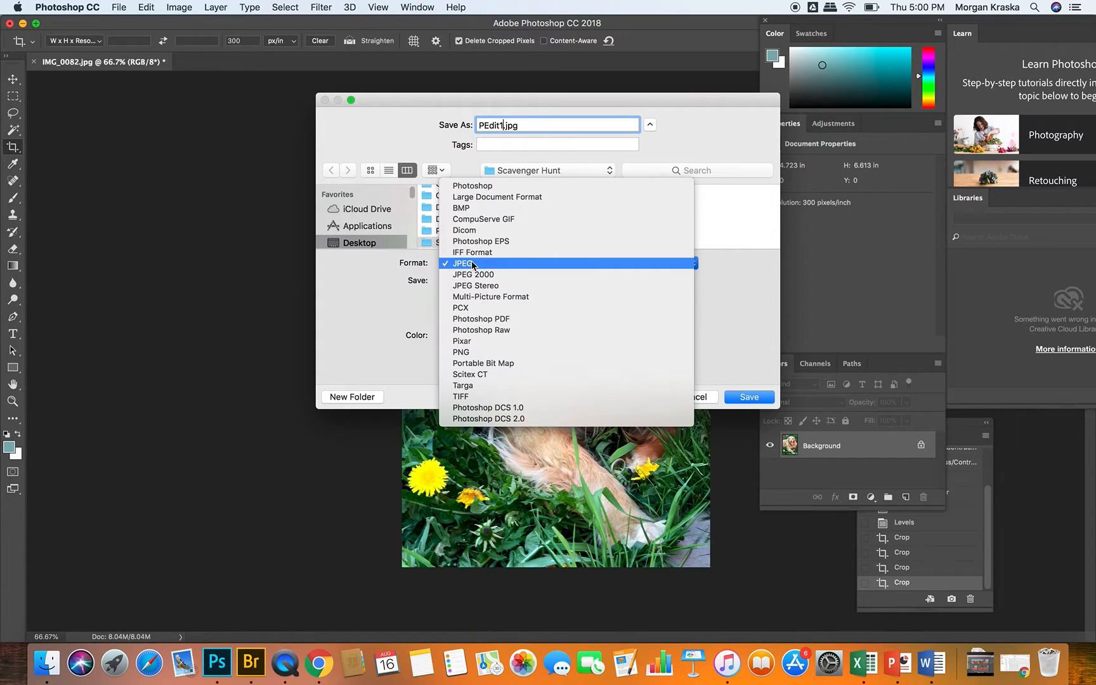
left_click(472, 185)
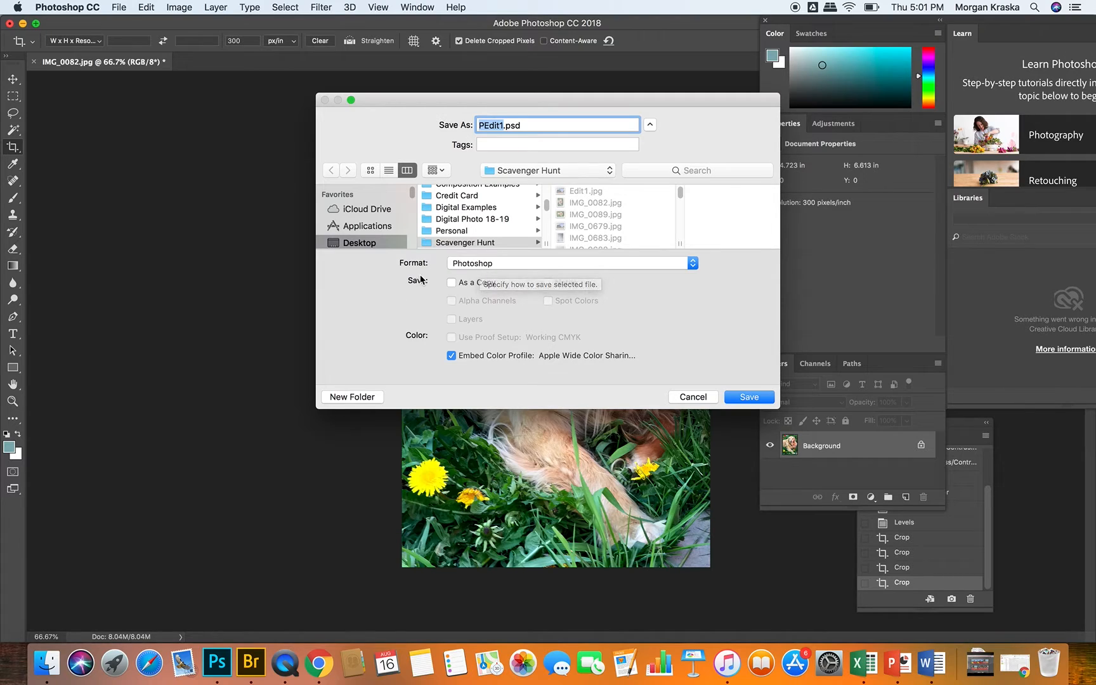
left_click(458, 262)
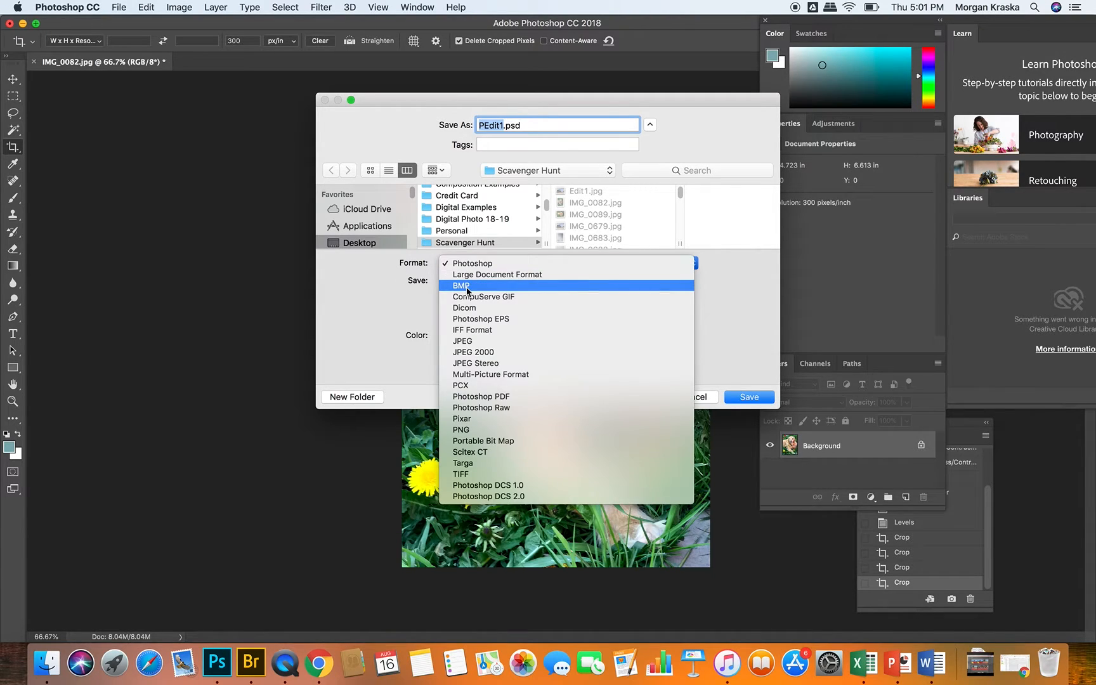
left_click(468, 343)
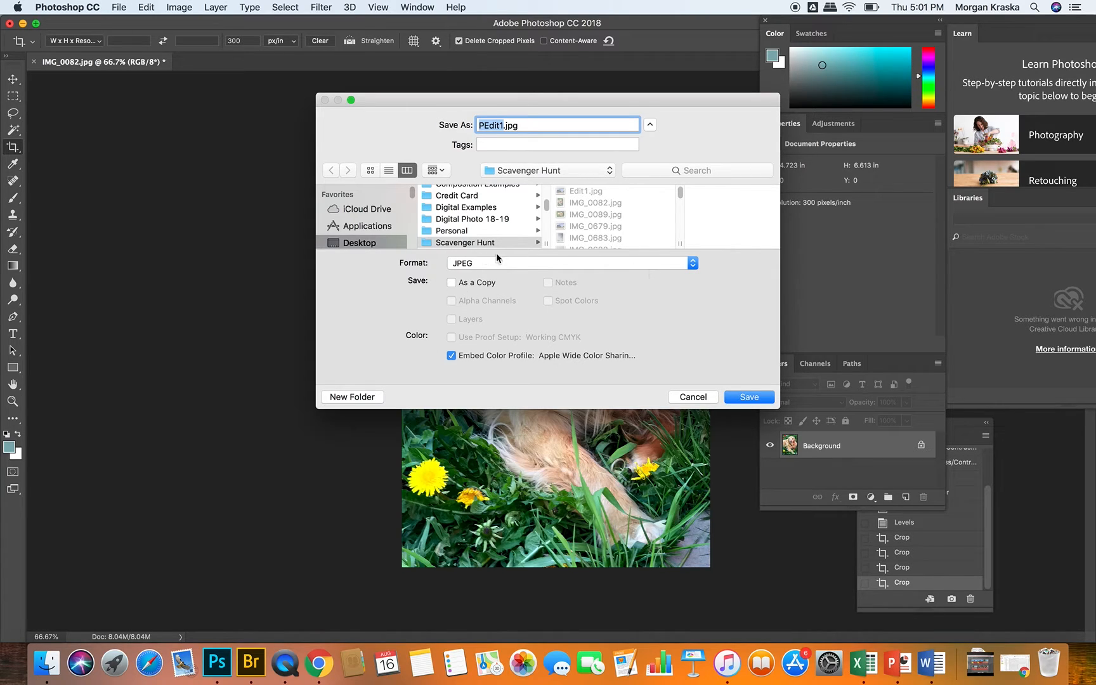
Step: Save the JPEG with the image quality raised to the largest-file setting
left_click(752, 398)
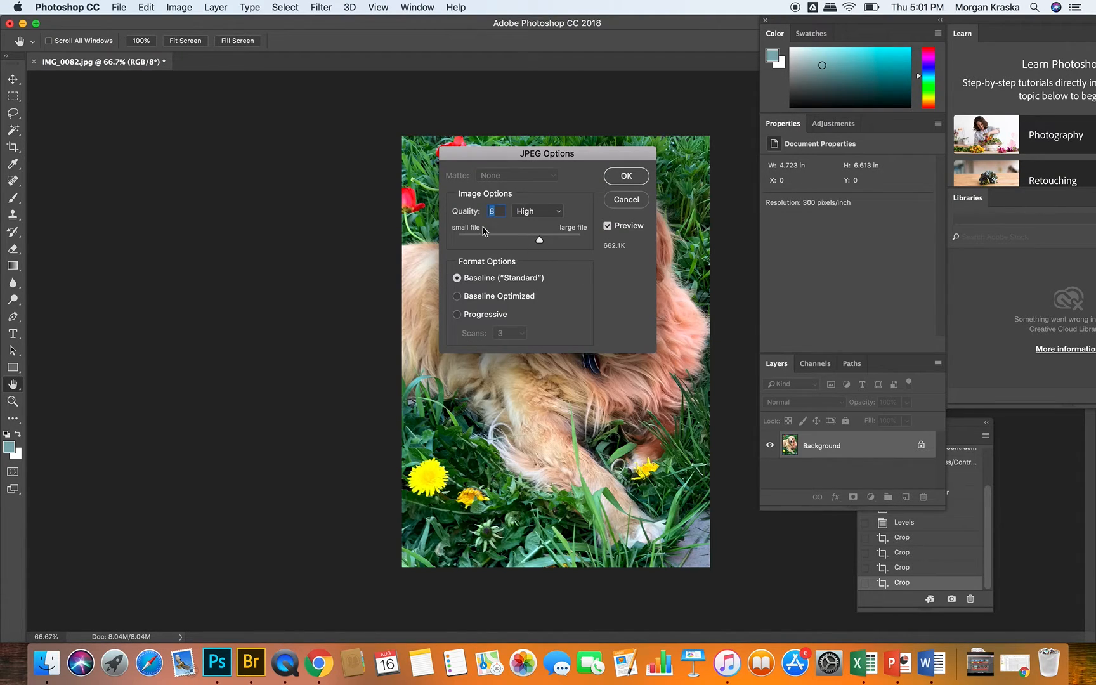
left_click_drag(539, 239, 596, 247)
left_click(641, 176)
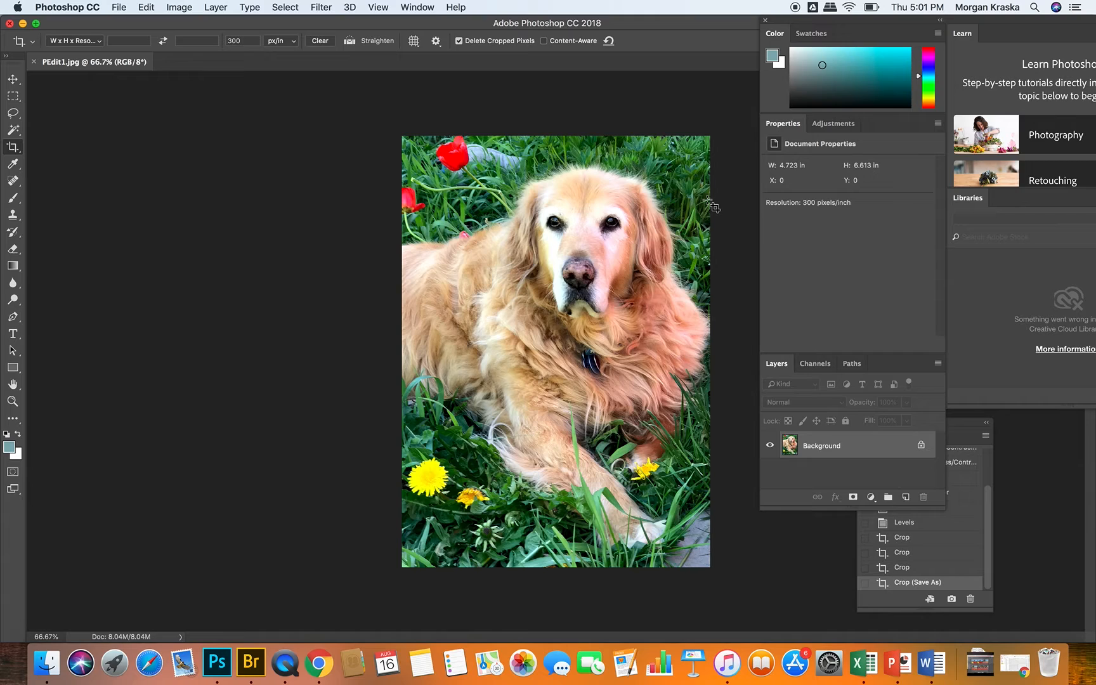
left_click(286, 663)
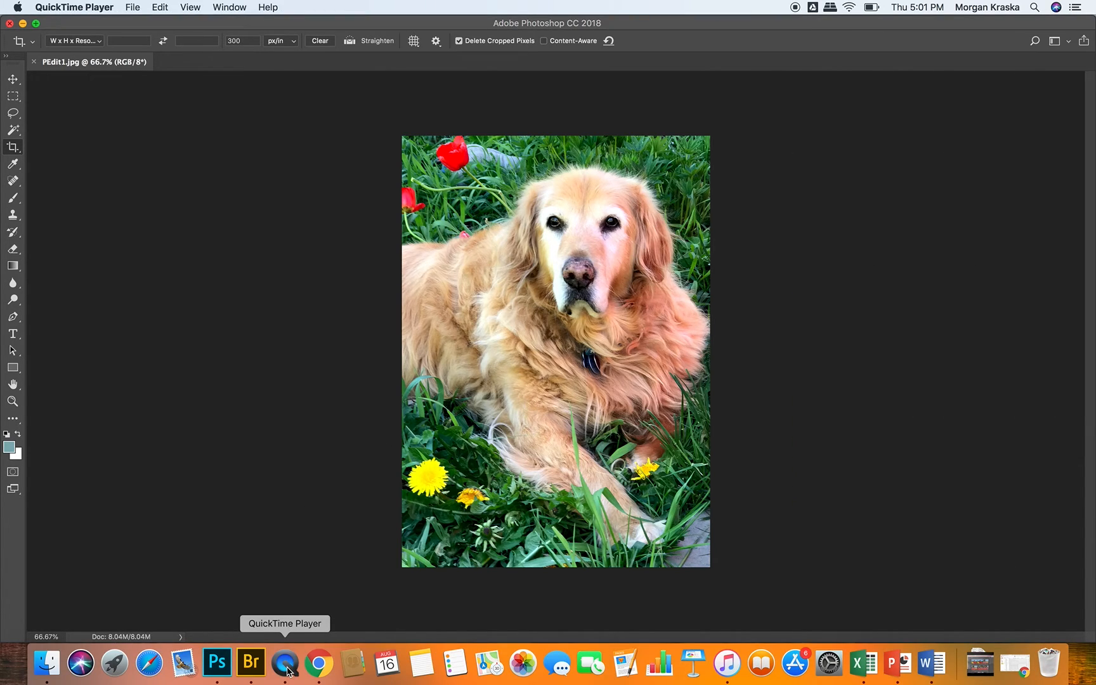
right_click(285, 664)
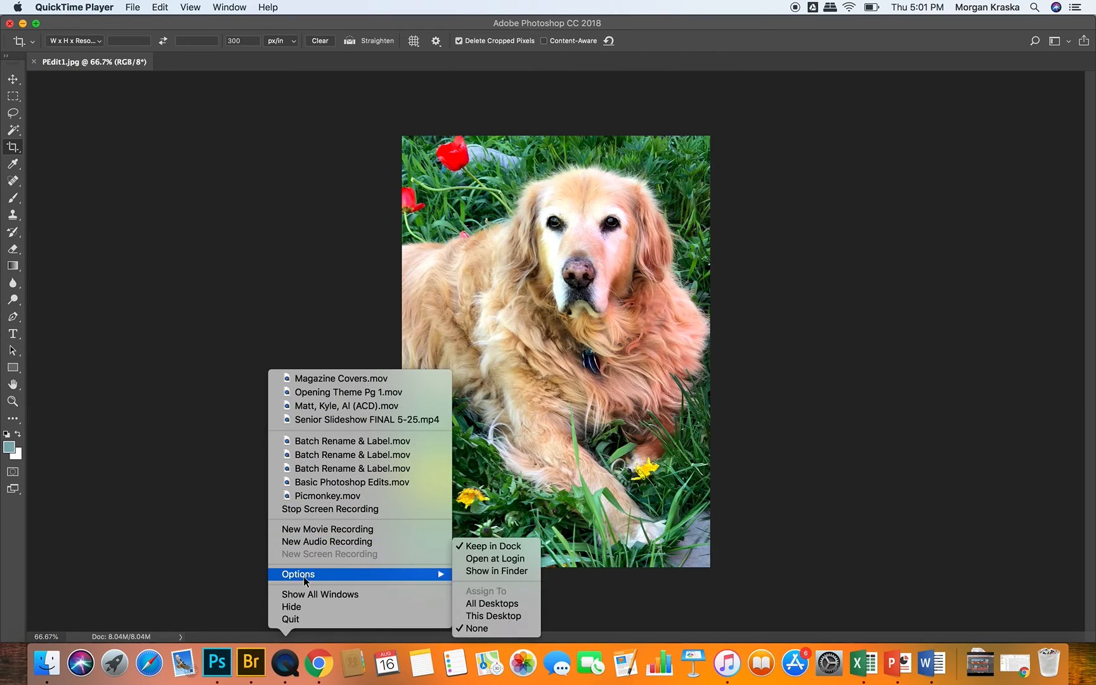